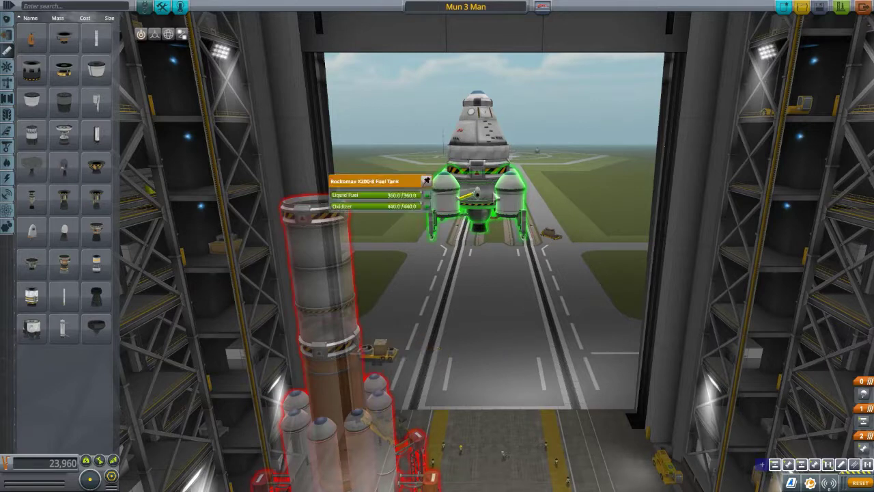
Empty the liquid fuel and oxidizer from the lander's FL-T200 and Rockomax X200-8 tanks to compare its wet and dry mass
{"action": "mouse_move", "coordinate": [807, 484]}
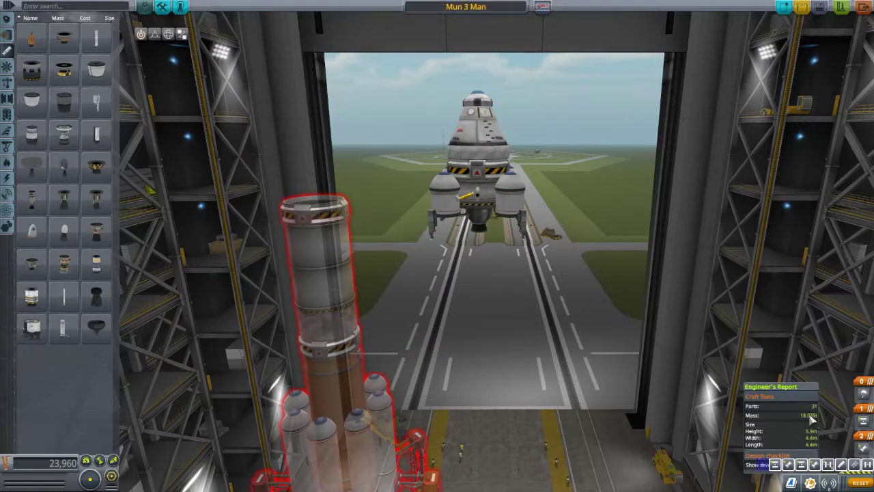
{"action": "right_click", "coordinate": [515, 217]}
{"action": "left_click_drag", "start_coordinate": [454, 208], "coordinate": [350, 226]}
{"action": "right_click", "coordinate": [489, 199]}
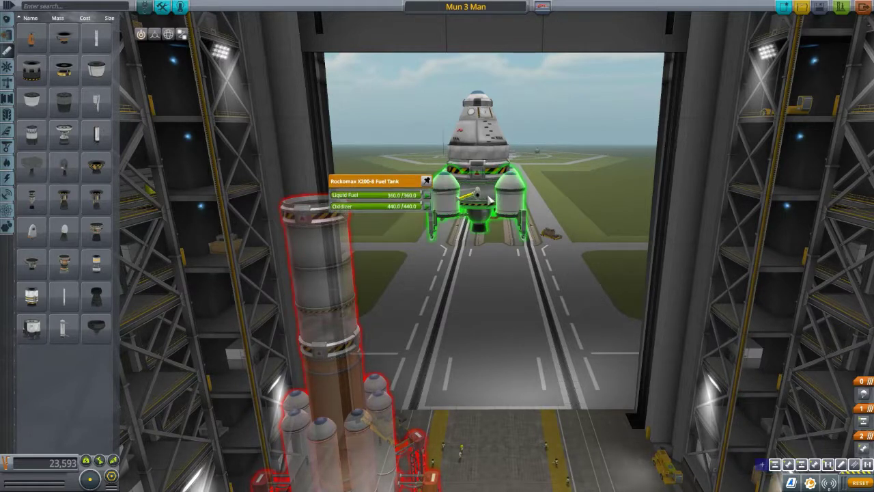
{"action": "left_click", "coordinate": [335, 195]}
{"action": "left_click", "coordinate": [330, 206]}
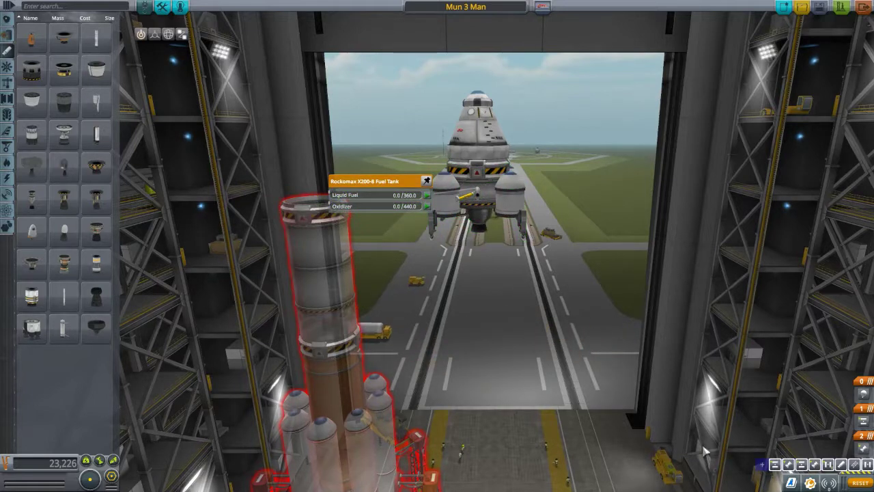
{"action": "mouse_move", "coordinate": [814, 466]}
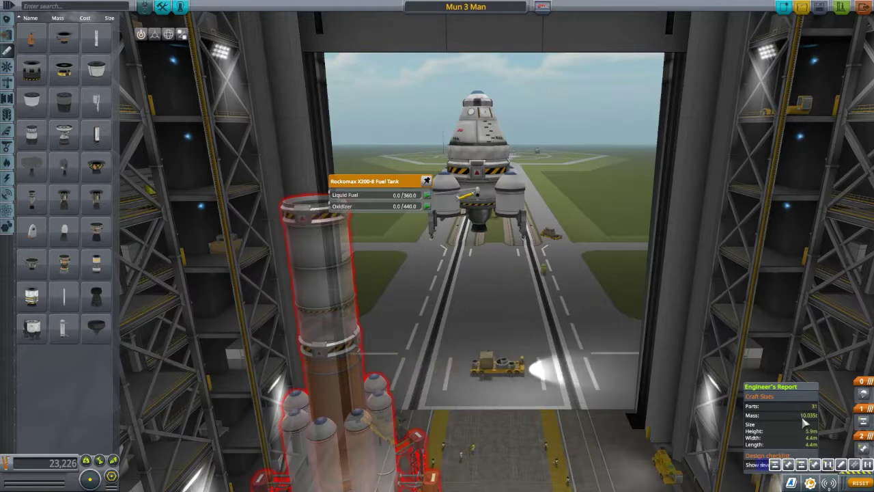
Refill the liquid fuel and oxidizer in the lander's FL-T200 and Rockomax X200-8 tanks
{"action": "right_click", "coordinate": [509, 198]}
{"action": "left_click", "coordinate": [452, 209]}
{"action": "left_click", "coordinate": [450, 219]}
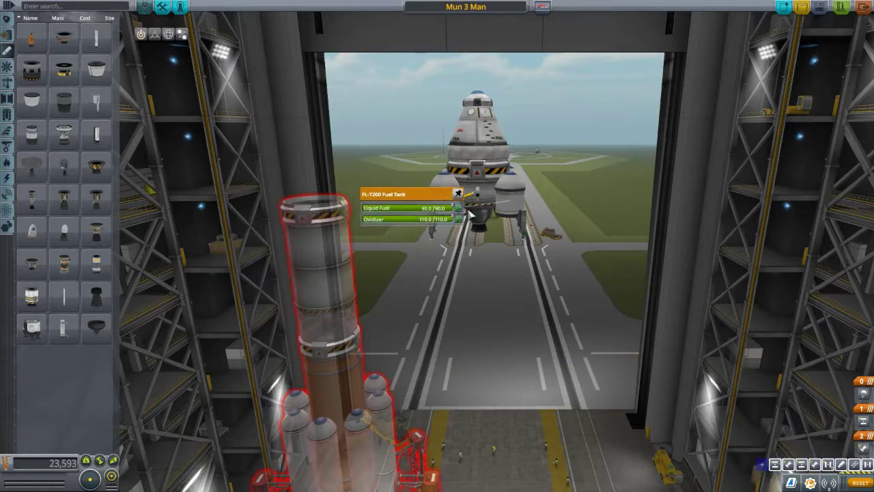
{"action": "right_click", "coordinate": [476, 196]}
{"action": "left_click", "coordinate": [422, 196]}
{"action": "left_click", "coordinate": [429, 205]}
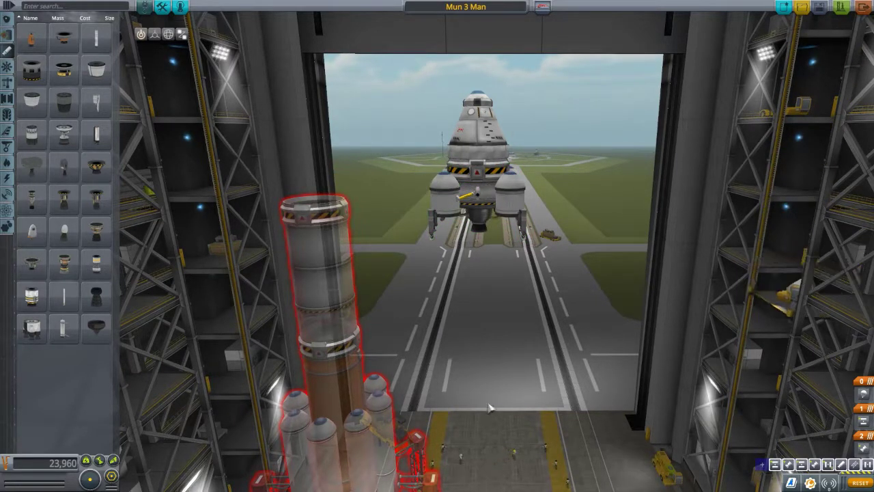
Switch to the Delta V Calculator workbook in Excel and review the first rocket's Stage 4 wet mass, dry mass and ISP inputs
{"action": "key", "text": "super"}
{"action": "mouse_move", "coordinate": [302, 483]}
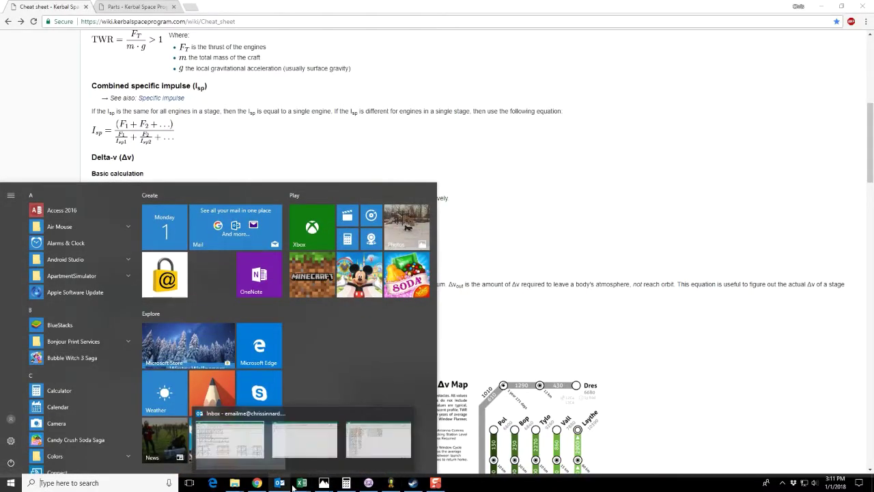
{"action": "left_click", "coordinate": [234, 444]}
{"action": "scroll", "coordinate": [235, 410], "scroll_direction": "down", "scroll_amount": 10}
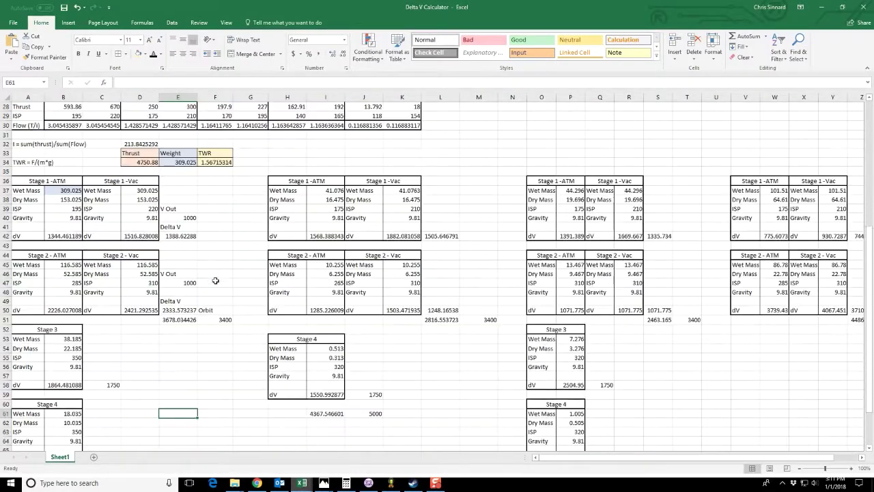
{"action": "left_click", "coordinate": [56, 275]}
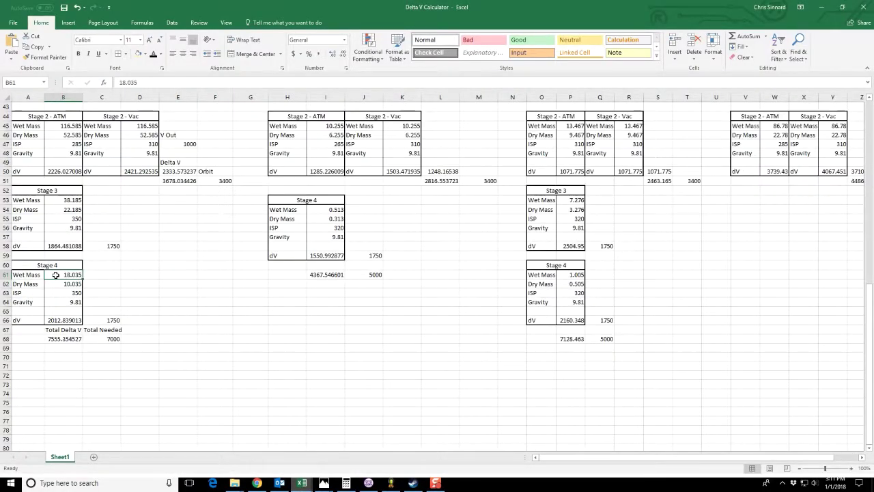
{"action": "left_click", "coordinate": [57, 284]}
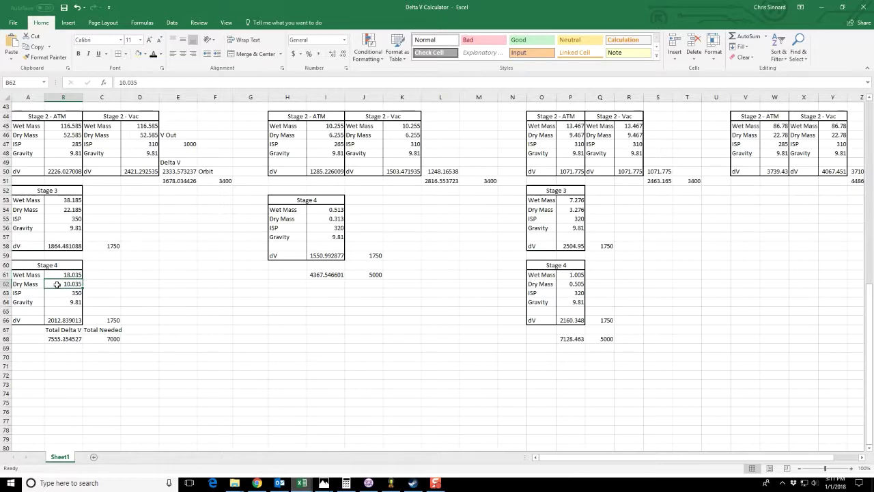
{"action": "left_click", "coordinate": [58, 294]}
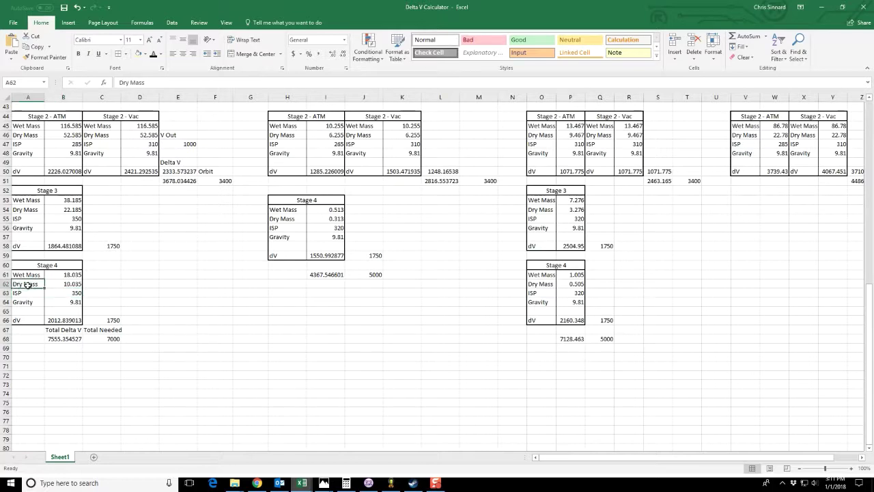
Switch to the Kerbal wiki's Parts page in Chrome and examine the Isp and Thrust columns of the Liquid Fuel Engines table
{"action": "mouse_move", "coordinate": [257, 481]}
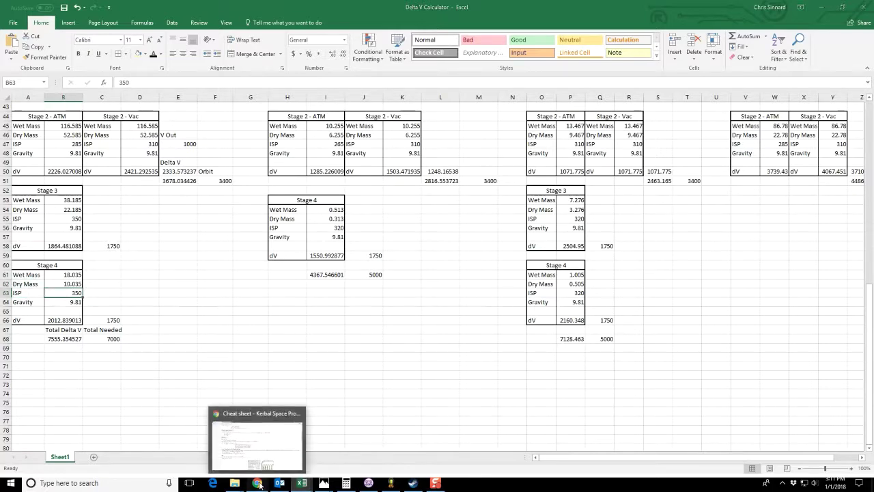
{"action": "left_click", "coordinate": [253, 454]}
{"action": "left_click", "coordinate": [147, 9]}
{"action": "scroll", "coordinate": [570, 140], "scroll_direction": "up", "scroll_amount": 3}
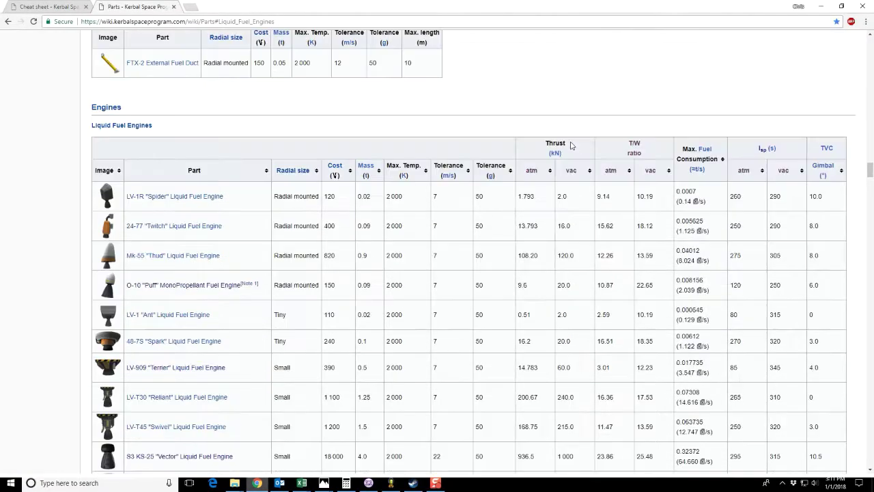
{"action": "double_click", "coordinate": [762, 148]}
{"action": "scroll", "coordinate": [765, 189], "scroll_direction": "down", "scroll_amount": 2}
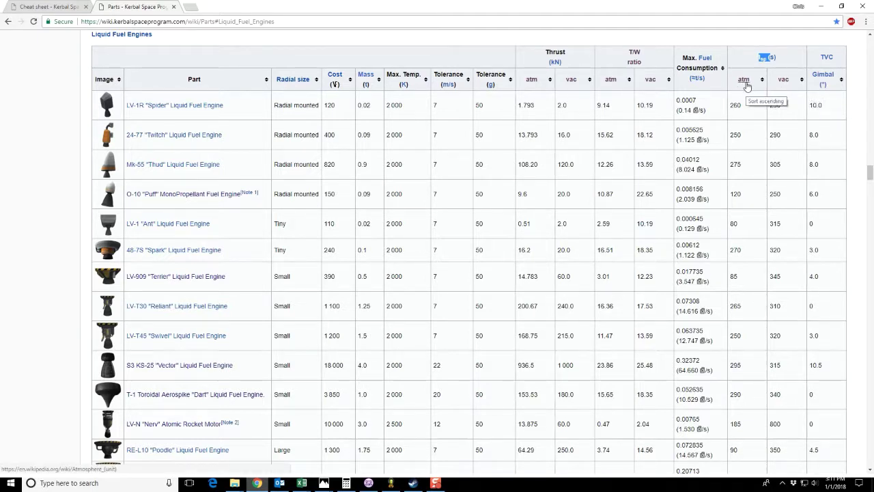
{"action": "left_click", "coordinate": [554, 53]}
{"action": "double_click", "coordinate": [554, 52]}
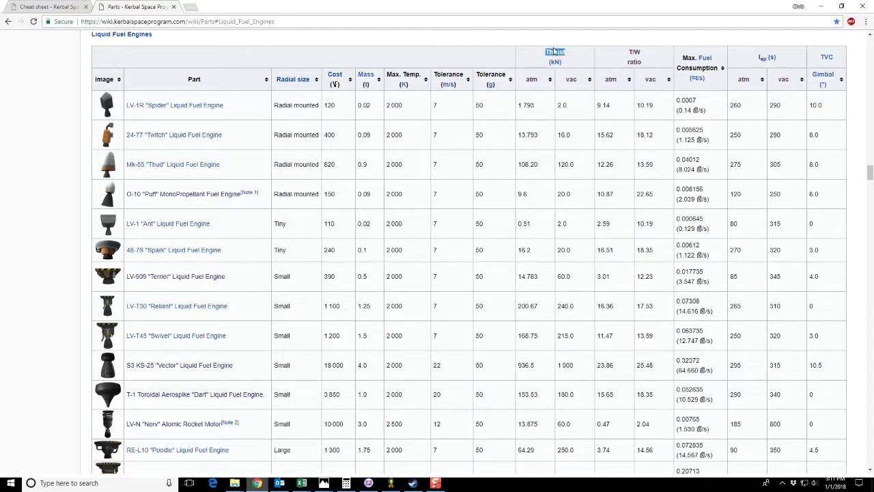
{"action": "scroll", "coordinate": [555, 52], "scroll_direction": "up", "scroll_amount": 1}
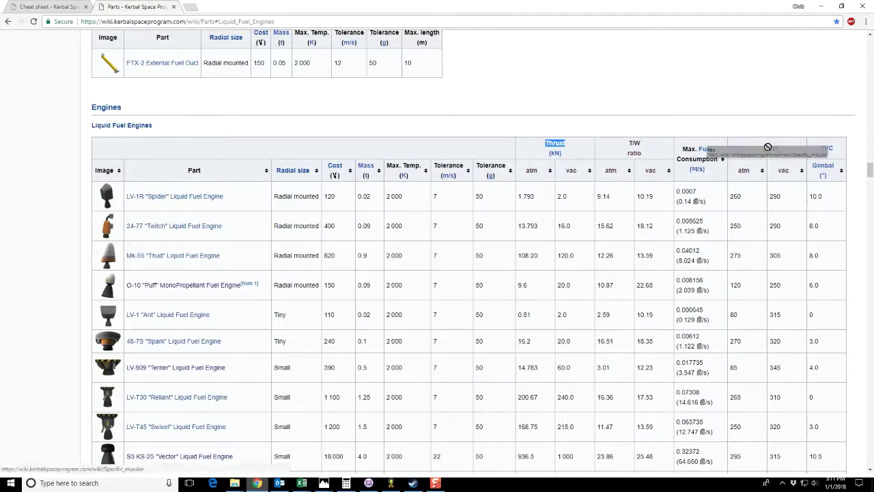
{"action": "scroll", "coordinate": [605, 123], "scroll_direction": "down", "scroll_amount": 1}
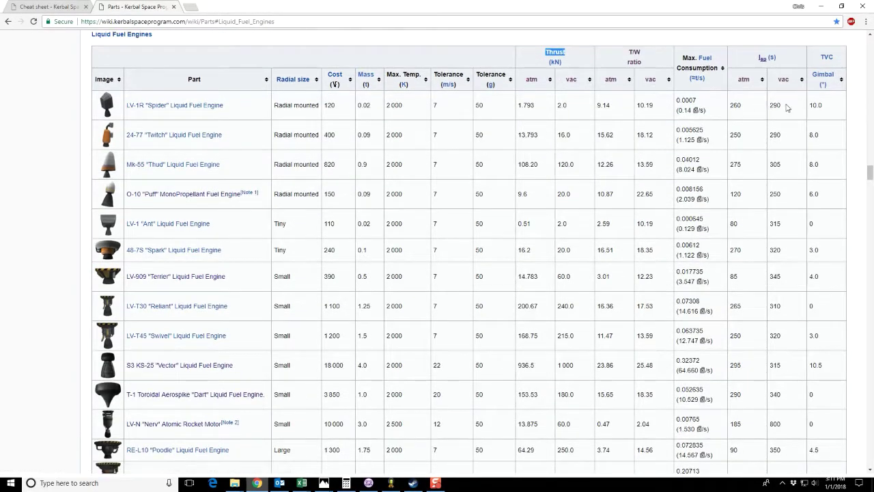
Compare the atmospheric and vacuum thrust and Isp figures of the LV-1R "Spider" engine, and look over the other liquid fuel engines
{"action": "double_click", "coordinate": [778, 105]}
{"action": "double_click", "coordinate": [524, 106]}
{"action": "scroll", "coordinate": [561, 196], "scroll_direction": "up", "scroll_amount": 1}
{"action": "left_click", "coordinate": [561, 196]}
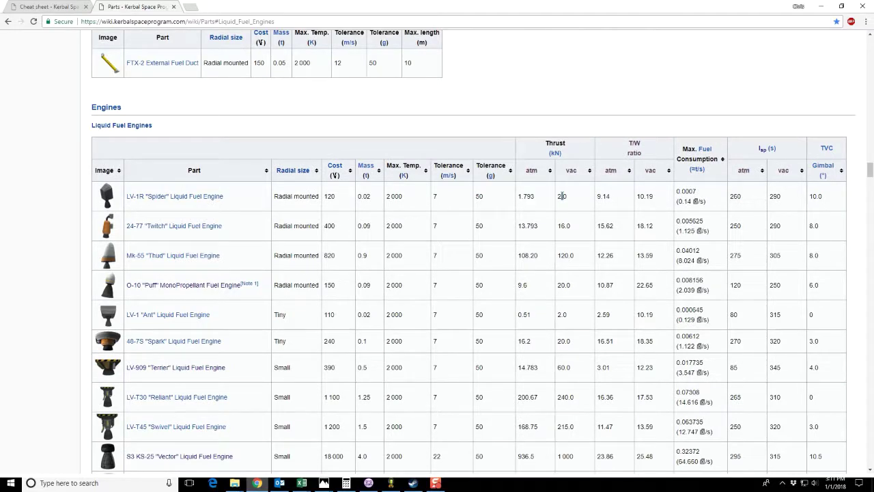
{"action": "scroll", "coordinate": [562, 196], "scroll_direction": "up", "scroll_amount": 1}
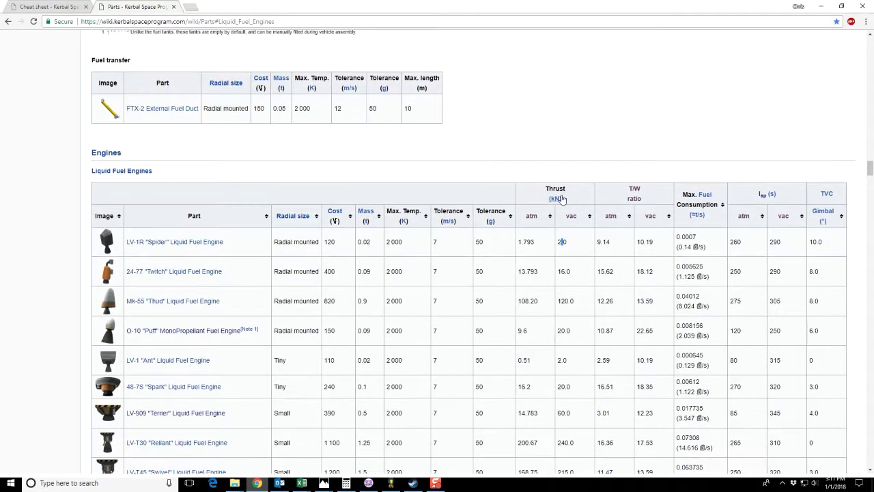
{"action": "scroll", "coordinate": [593, 273], "scroll_direction": "down", "scroll_amount": 4}
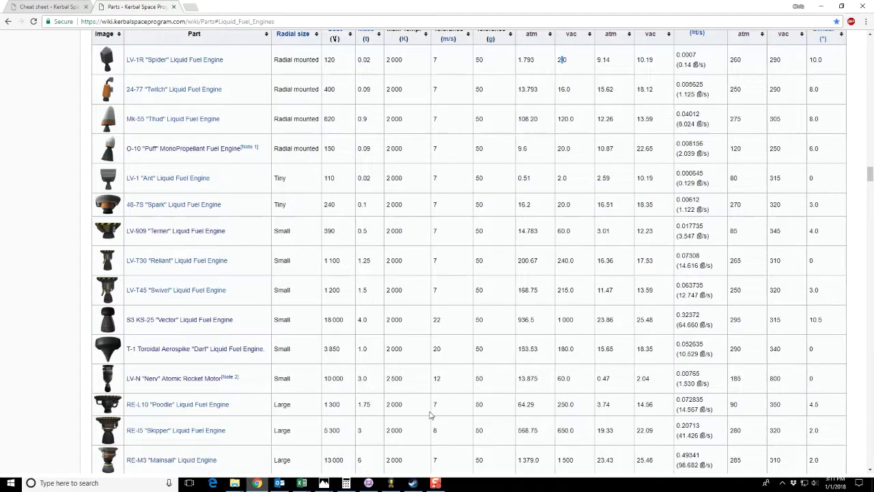
Return to the Delta V Calculator workbook in Excel and inspect the Reliant engine's ASL and VAC thrust and ISP cells
{"action": "mouse_move", "coordinate": [301, 483]}
{"action": "left_click", "coordinate": [222, 445]}
{"action": "scroll", "coordinate": [254, 279], "scroll_direction": "up", "scroll_amount": 14}
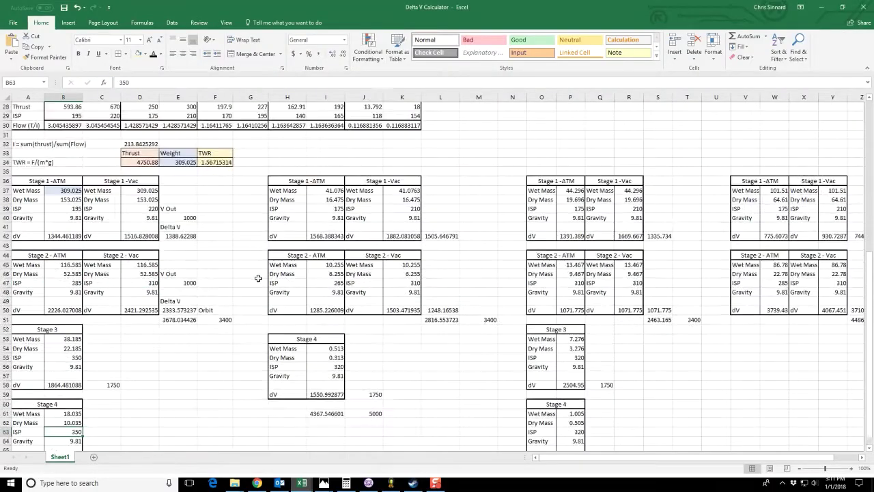
{"action": "left_click", "coordinate": [178, 192]}
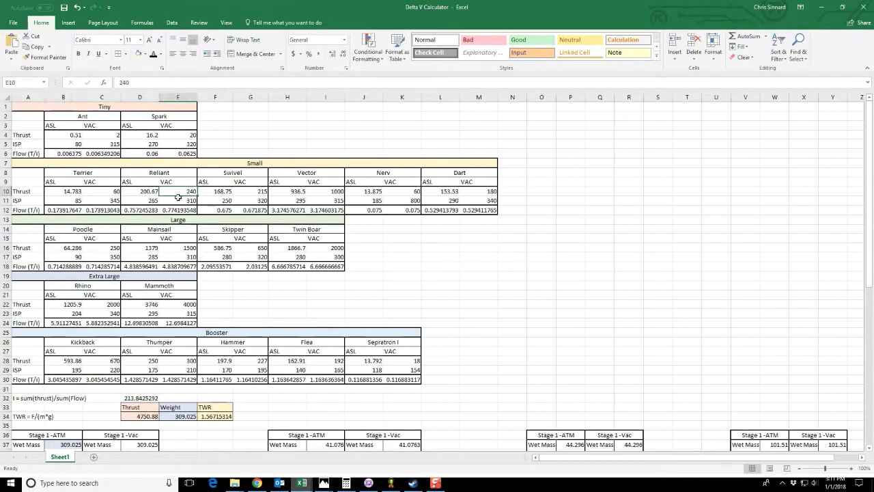
{"action": "left_click", "coordinate": [178, 199]}
{"action": "left_click", "coordinate": [150, 191]}
{"action": "left_click", "coordinate": [150, 199]}
Review the Thrust and ISP row labels and the ASL and VAC headings of the Poodle and Mainsail in the Large engine table
{"action": "scroll", "coordinate": [275, 250], "scroll_direction": "down", "scroll_amount": 2}
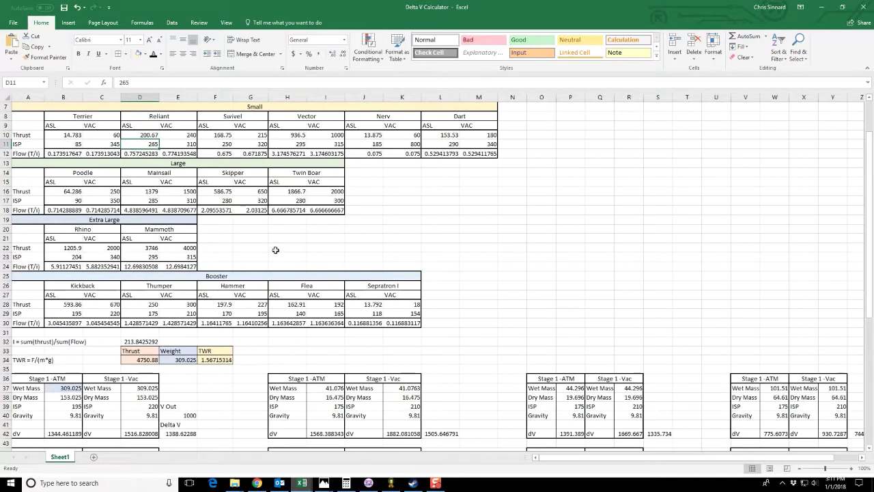
{"action": "left_click", "coordinate": [29, 194]}
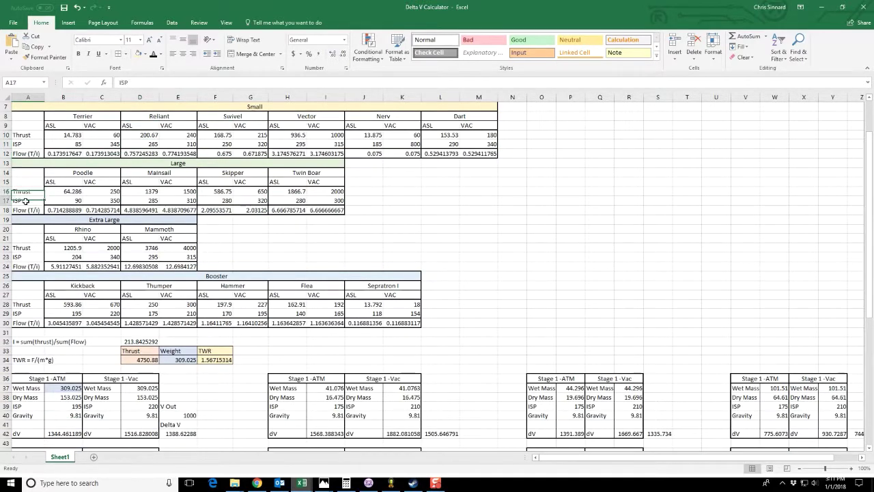
{"action": "left_click", "coordinate": [53, 181]}
{"action": "left_click", "coordinate": [100, 183]}
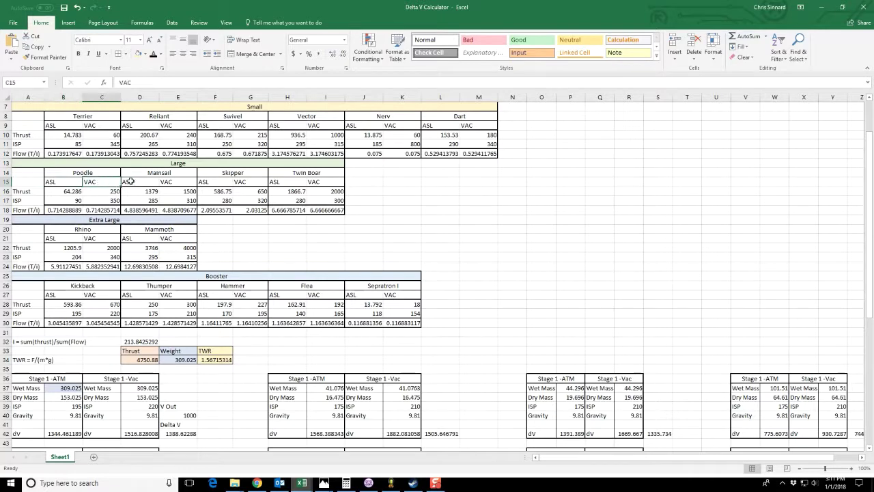
{"action": "left_click", "coordinate": [144, 182]}
{"action": "left_click", "coordinate": [171, 181]}
{"action": "left_click", "coordinate": [104, 182]}
Inspect the Poodle's flow formula along with its sea-level thrust and its ASL and VAC ISP values
{"action": "left_click", "coordinate": [60, 208]}
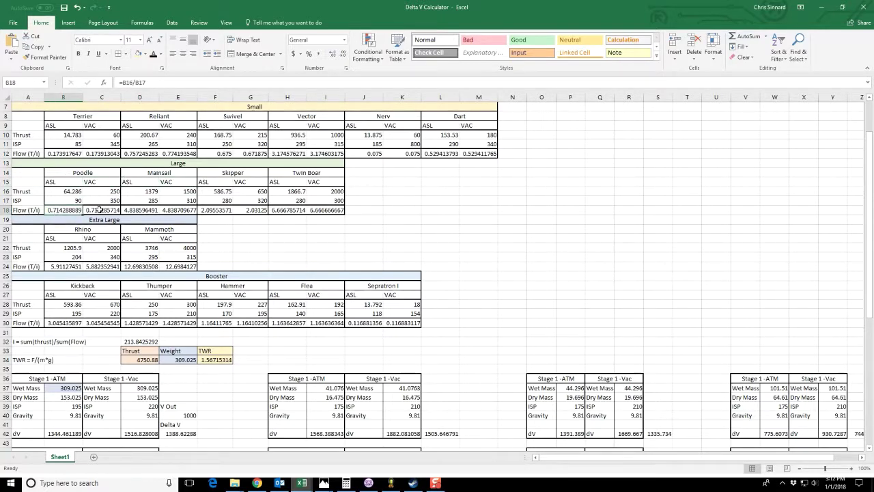
{"action": "left_click", "coordinate": [60, 191]}
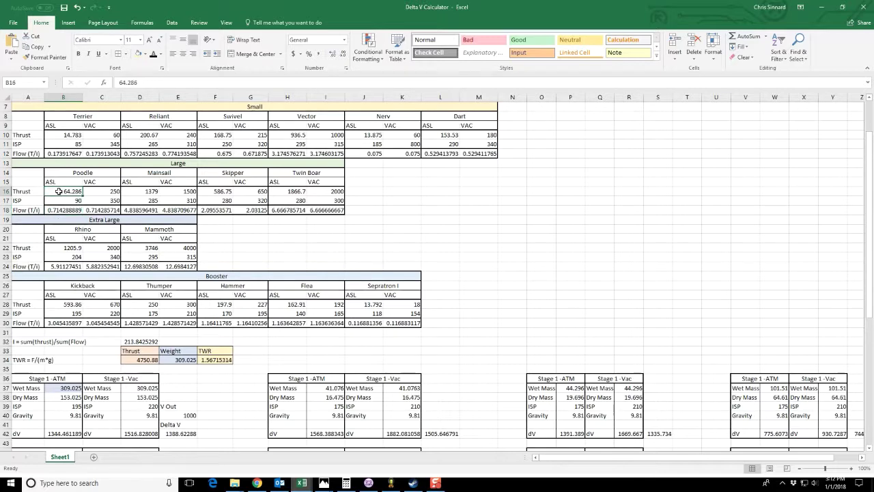
{"action": "left_click", "coordinate": [62, 201]}
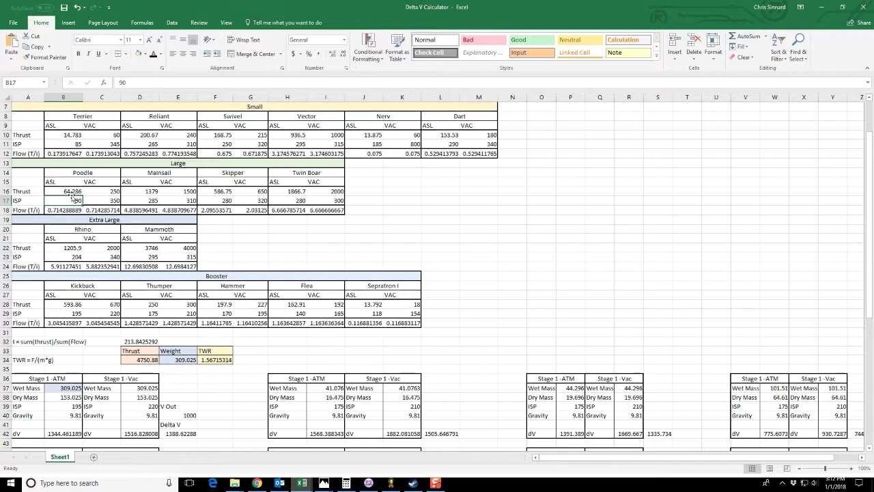
{"action": "left_click", "coordinate": [109, 202]}
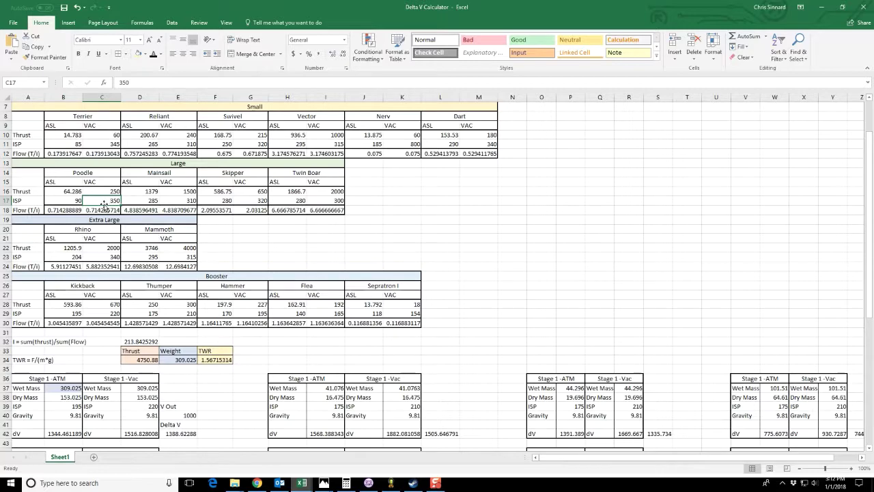
{"action": "left_click", "coordinate": [113, 181]}
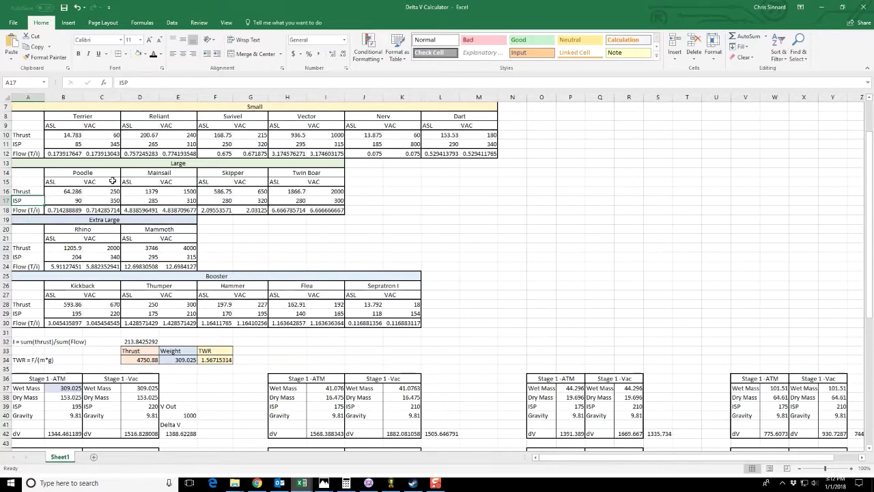
Examine the first rocket's Stage 4 ISP, gravity and dV formula, and the required delta-v beside it
{"action": "scroll", "coordinate": [170, 272], "scroll_direction": "down", "scroll_amount": 14}
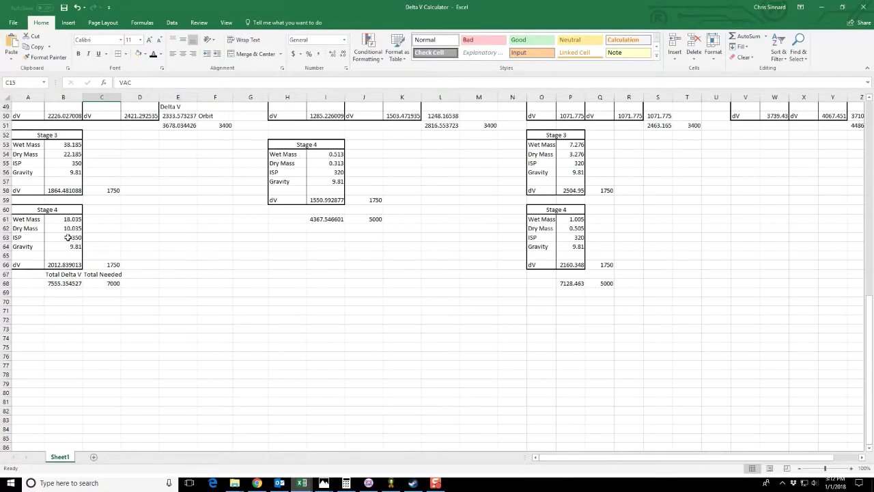
{"action": "left_click", "coordinate": [69, 237]}
{"action": "left_click", "coordinate": [67, 247]}
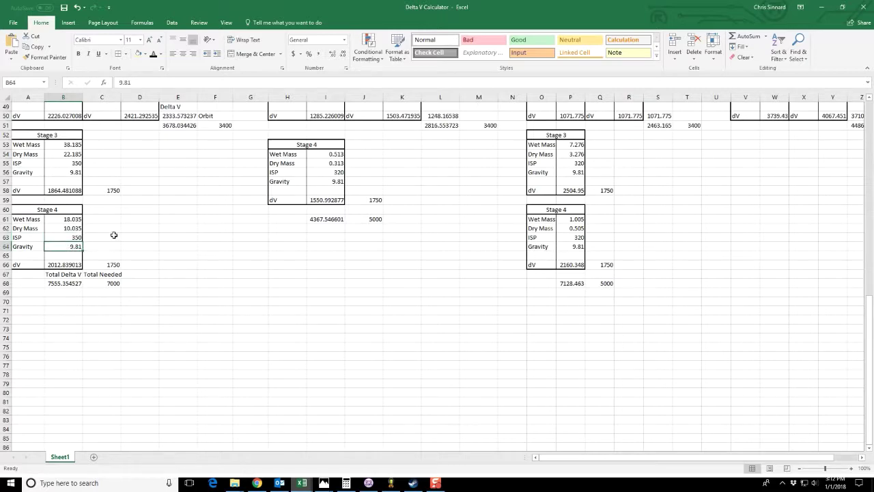
{"action": "left_click", "coordinate": [71, 265]}
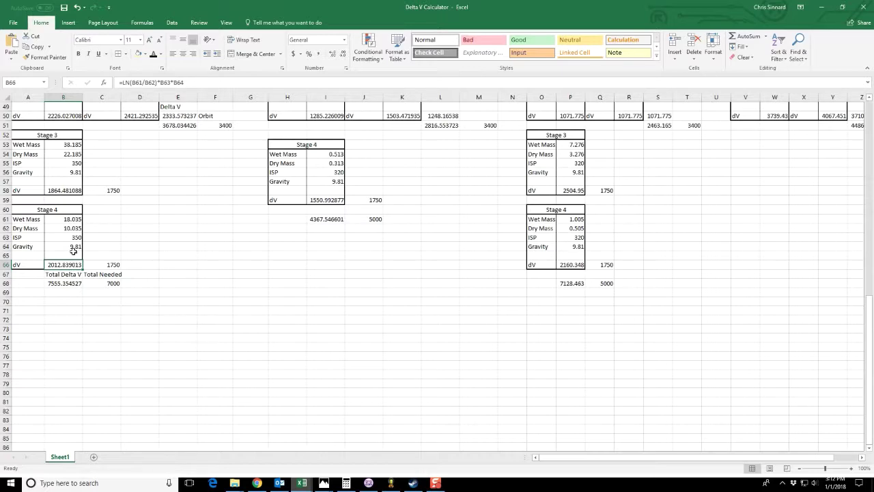
{"action": "left_click", "coordinate": [58, 209]}
{"action": "left_click", "coordinate": [109, 266]}
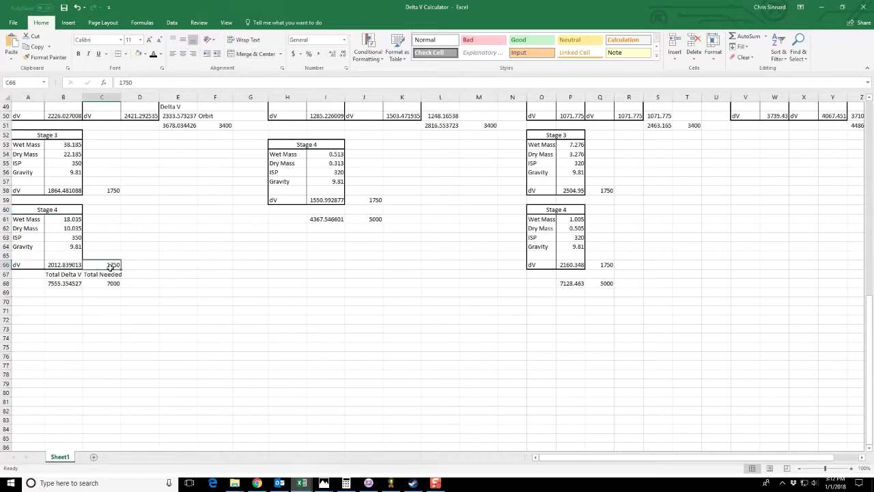
{"action": "scroll", "coordinate": [146, 270], "scroll_direction": "up", "scroll_amount": 2}
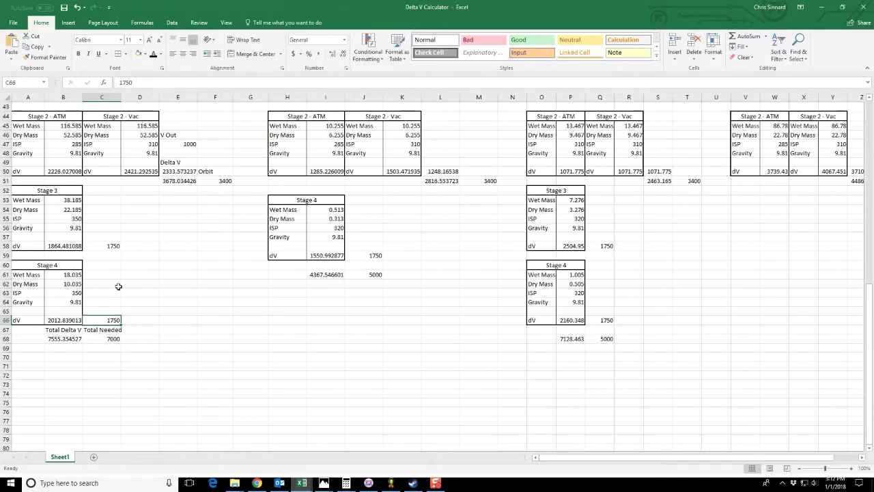
Review the first rocket's Stage 4 dV result against the Total Needed heading and value beneath it
{"action": "left_click", "coordinate": [61, 319]}
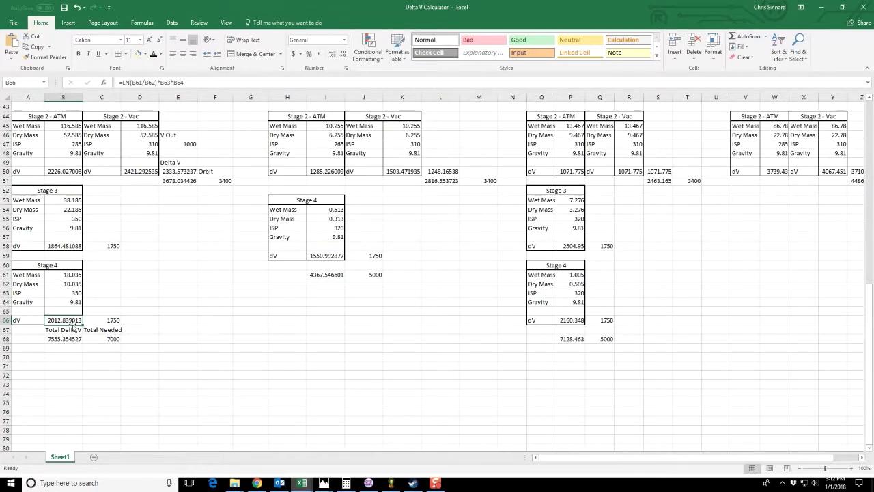
{"action": "left_click_drag", "start_coordinate": [95, 338], "coordinate": [99, 330]}
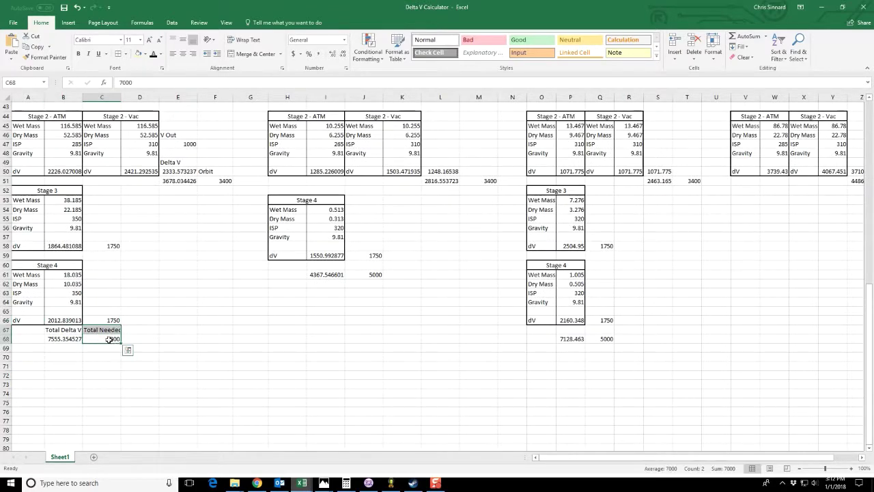
{"action": "left_click", "coordinate": [69, 321]}
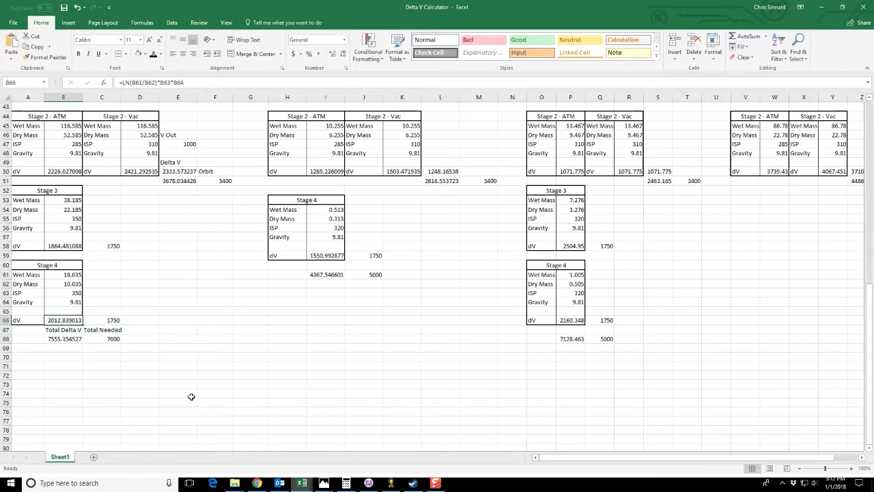
{"action": "scroll", "coordinate": [200, 358], "scroll_direction": "up", "scroll_amount": 5}
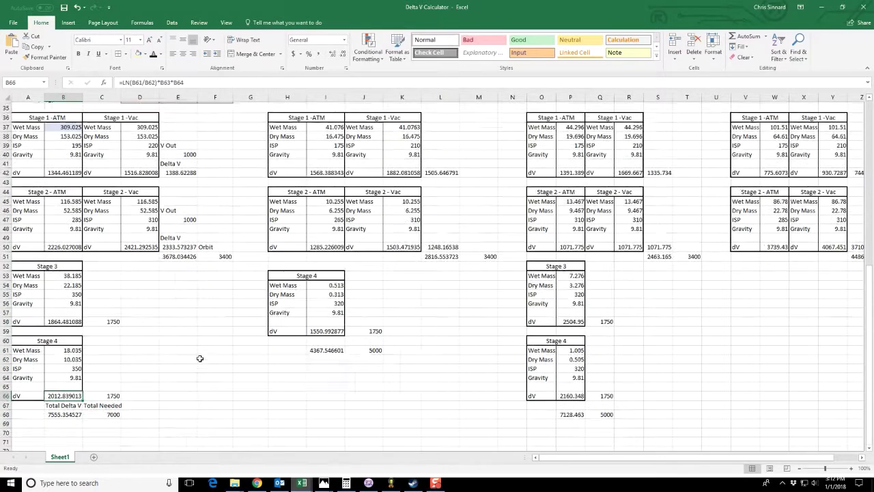
{"action": "scroll", "coordinate": [196, 360], "scroll_direction": "down", "scroll_amount": 4}
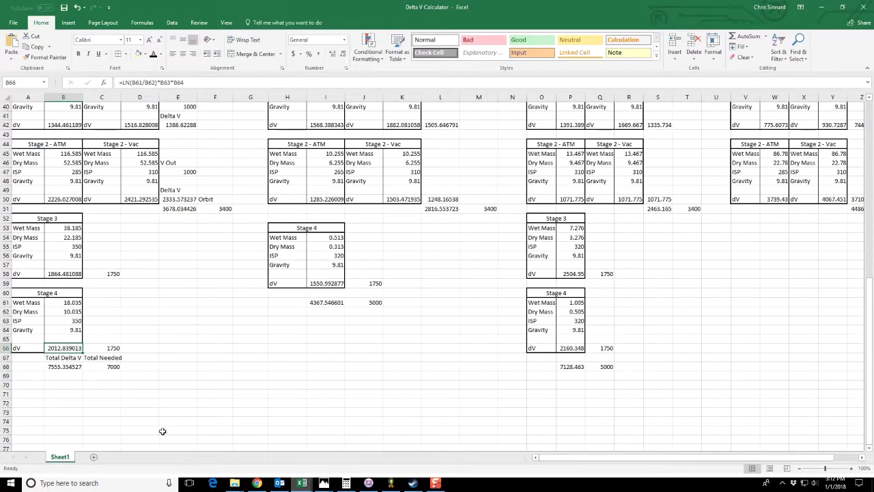
Switch to the wiki's Cheat sheet page in Chrome and study the basic delta-v equation and its variable definitions
{"action": "left_click", "coordinate": [257, 485]}
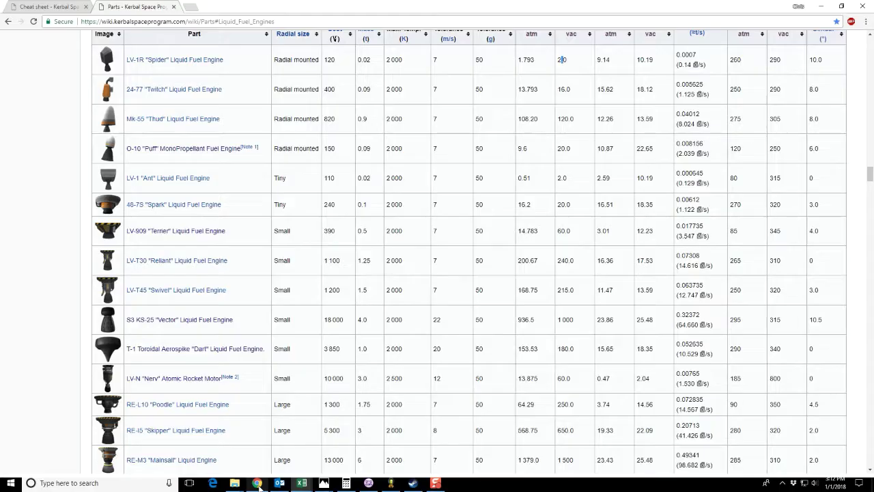
{"action": "left_click", "coordinate": [65, 7]}
{"action": "scroll", "coordinate": [220, 209], "scroll_direction": "up", "scroll_amount": 3}
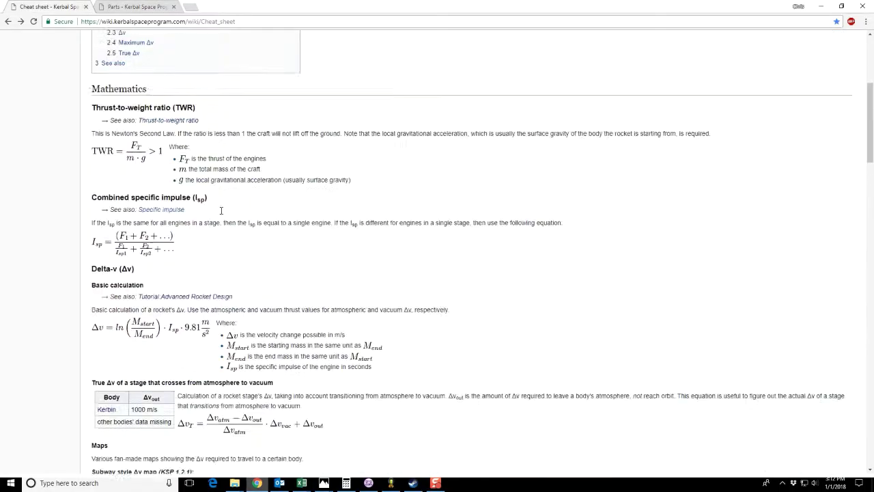
{"action": "scroll", "coordinate": [143, 221], "scroll_direction": "down", "scroll_amount": 1}
{"action": "left_click_drag", "start_coordinate": [90, 250], "coordinate": [235, 277]}
{"action": "scroll", "coordinate": [164, 218], "scroll_direction": "down", "scroll_amount": 2}
{"action": "left_click", "coordinate": [165, 217]}
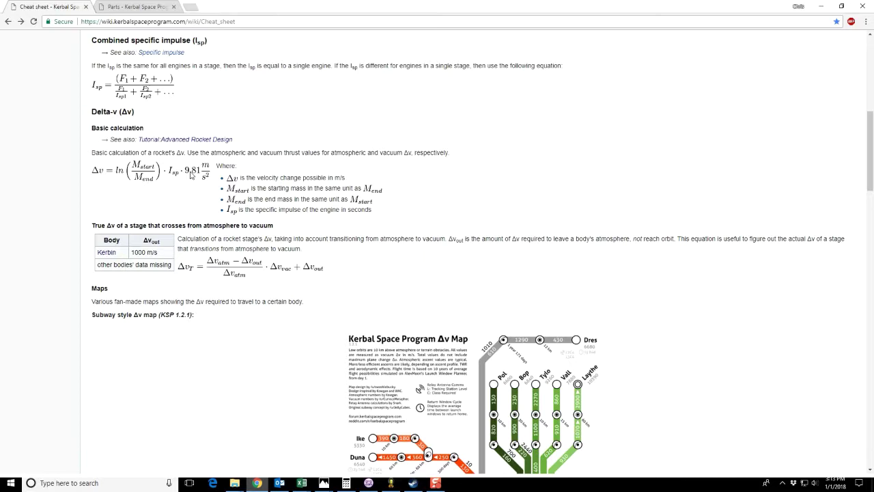
{"action": "scroll", "coordinate": [191, 176], "scroll_direction": "up", "scroll_amount": 1}
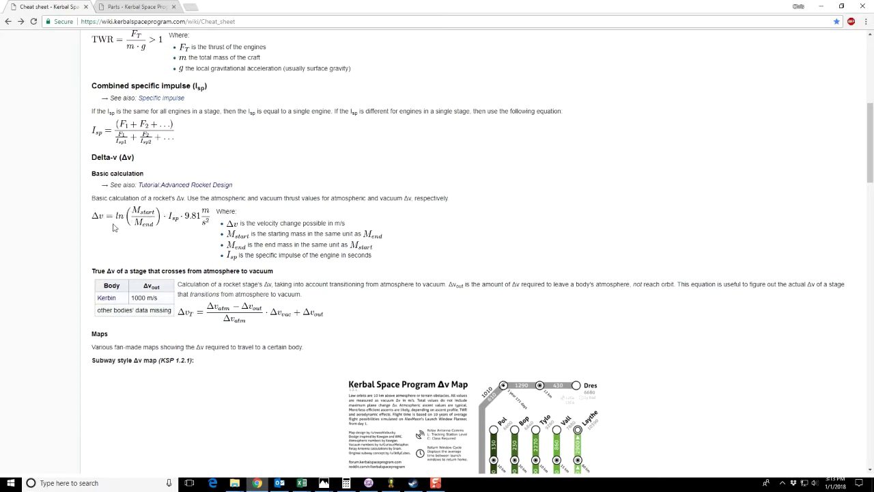
Return to the Excel workbook and inspect the cell references in the Stage 4 dV formula without changing it
{"action": "mouse_move", "coordinate": [301, 483]}
{"action": "left_click", "coordinate": [215, 440]}
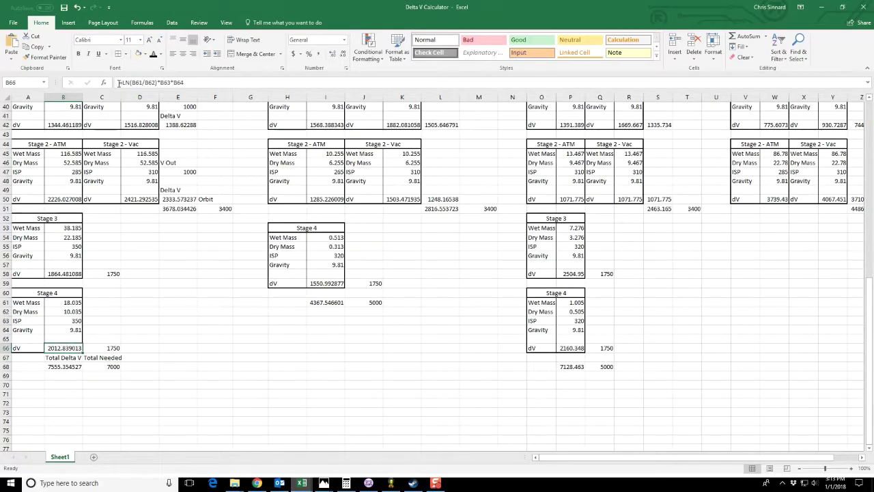
{"action": "left_click_drag", "start_coordinate": [129, 82], "coordinate": [197, 80]}
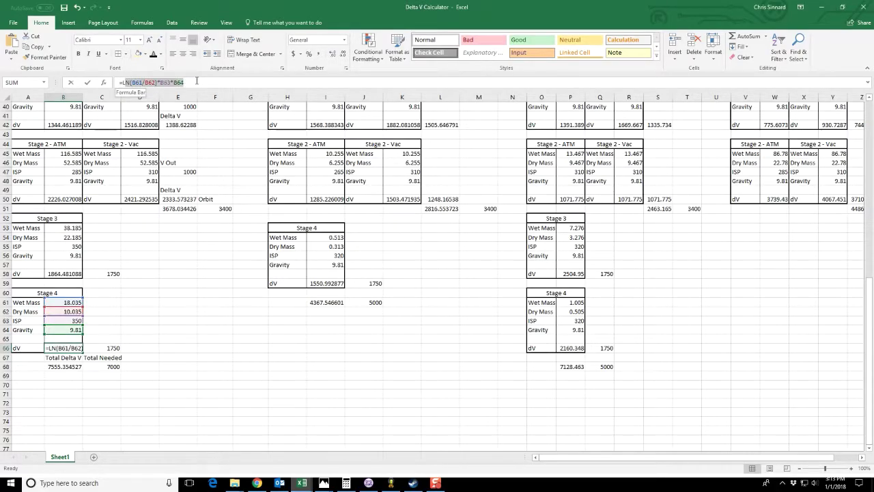
{"action": "left_click", "coordinate": [142, 82]}
{"action": "left_click", "coordinate": [165, 82]}
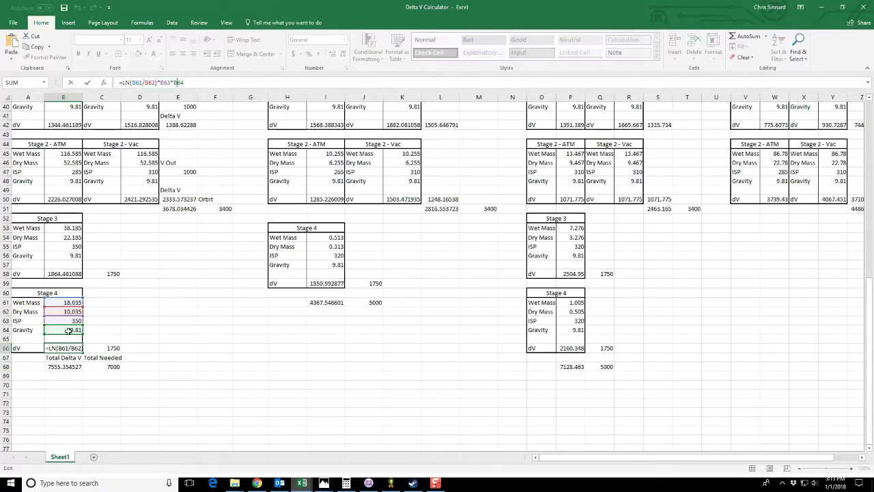
{"action": "key", "text": "Return"}
{"action": "key", "text": "Up"}
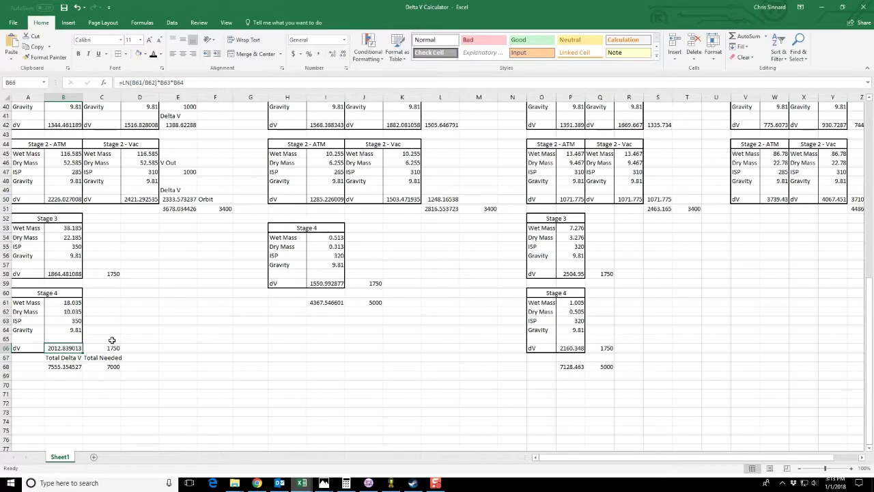
{"action": "scroll", "coordinate": [171, 299], "scroll_direction": "up", "scroll_amount": 1}
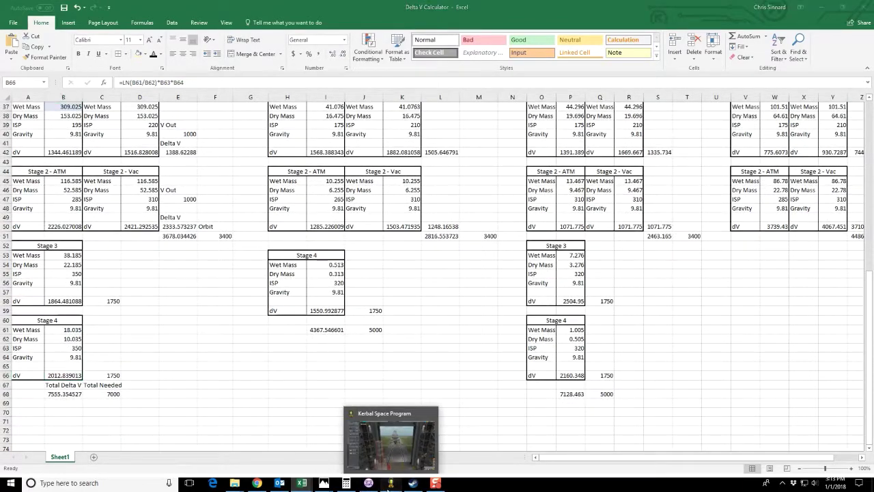
Switch to Kerbal Space Program and reattach the detached lower rocket section beneath the lander
{"action": "left_click", "coordinate": [390, 483]}
{"action": "right_click", "coordinate": [448, 213]}
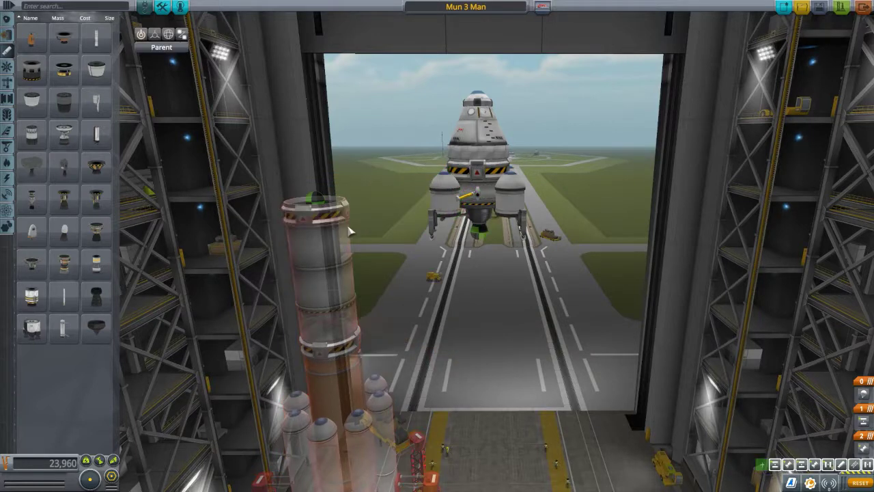
{"action": "right_click", "coordinate": [444, 200]}
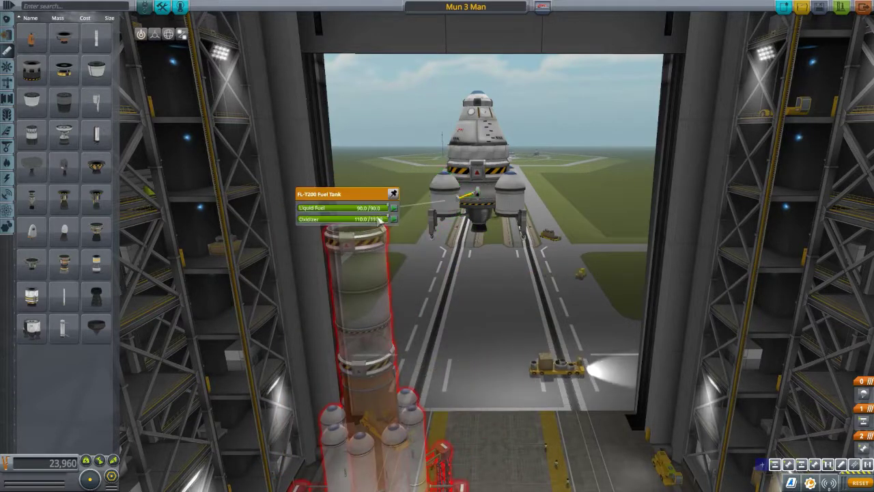
{"action": "left_click", "coordinate": [478, 237]}
{"action": "scroll", "coordinate": [482, 339], "scroll_direction": "down", "scroll_amount": 2}
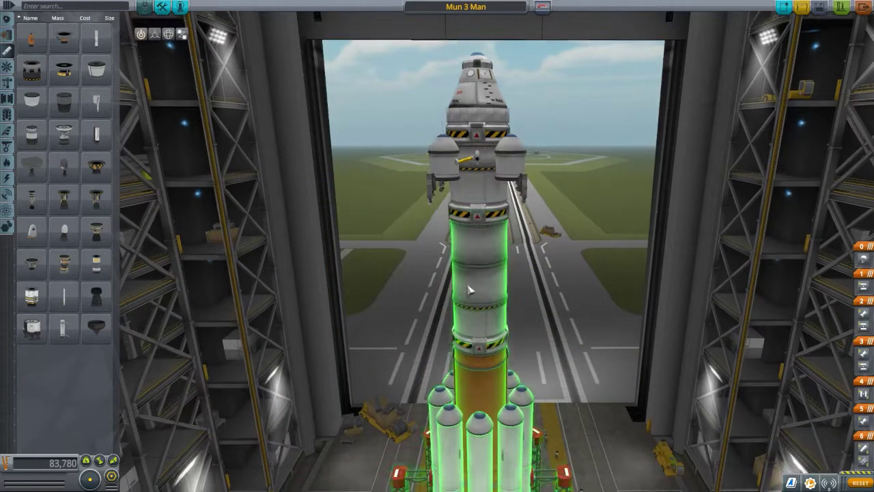
Detach the orange tank and booster section below the Stage 3 engine, then inspect that stage's Poodle engine settings
{"action": "left_click", "coordinate": [482, 340]}
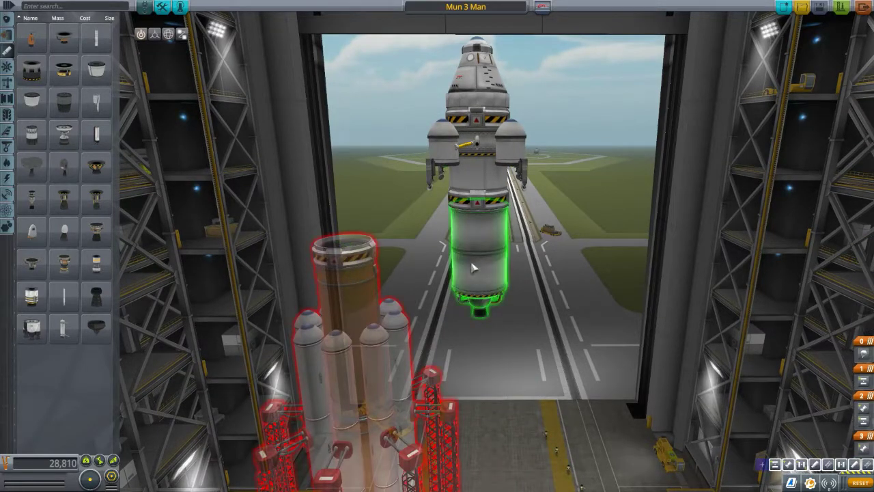
{"action": "right_click", "coordinate": [472, 251]}
{"action": "right_click", "coordinate": [474, 293]}
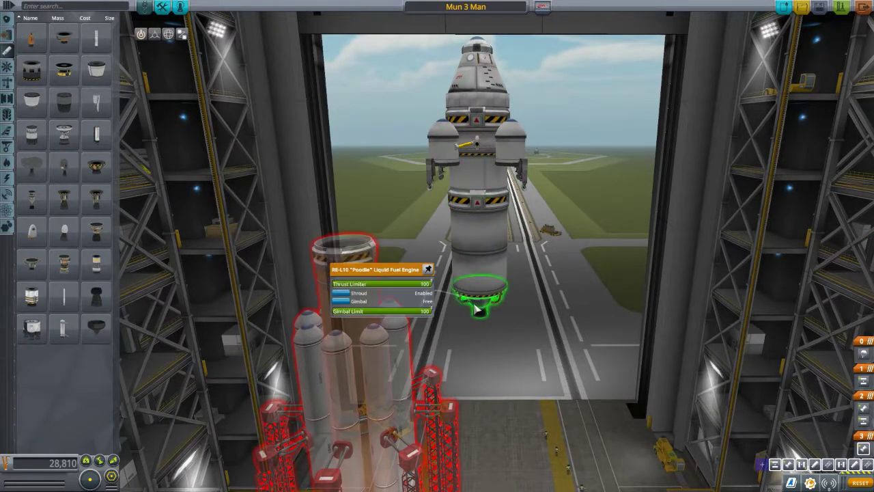
{"action": "mouse_move", "coordinate": [812, 483]}
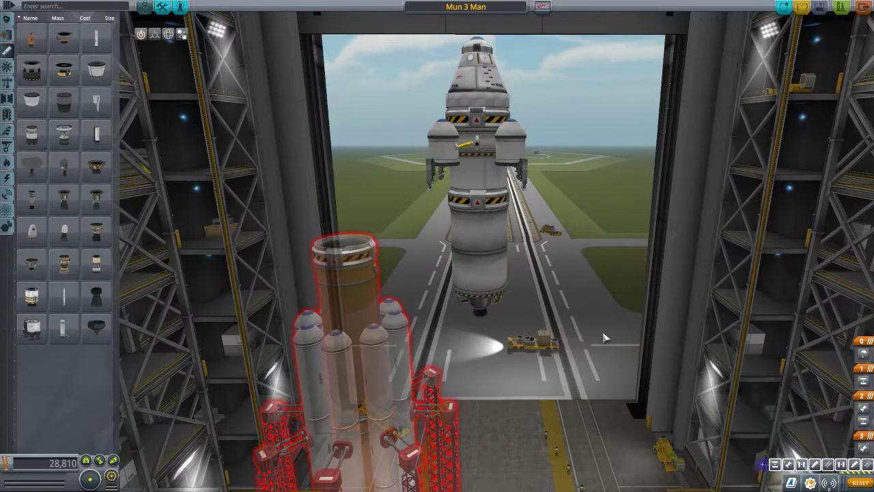
Drain the Rockomax X200-32 tank to 0 liquid fuel and oxidizer and read the craft's dry mass in the Engineer's Report
{"action": "right_click", "coordinate": [474, 264]}
{"action": "left_click_drag", "start_coordinate": [360, 254], "coordinate": [316, 268]}
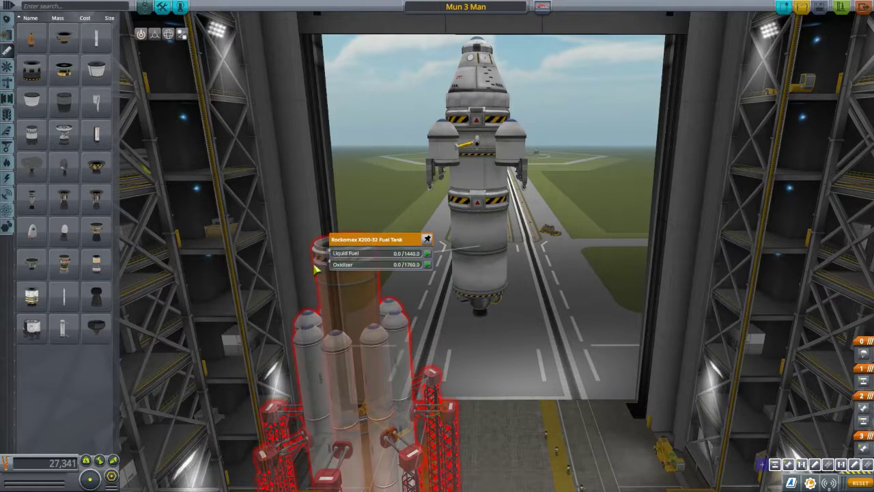
{"action": "mouse_move", "coordinate": [791, 482]}
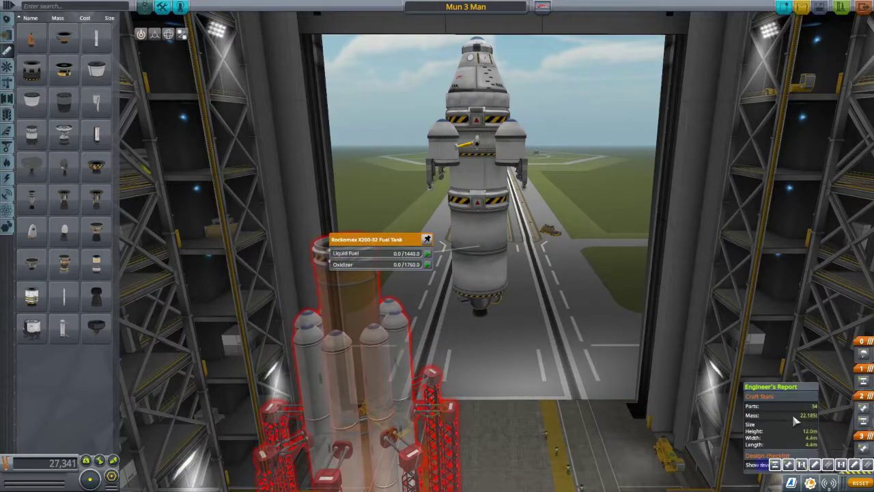
Refill the Rockomax X200-32 tank to 1440 liquid fuel and 1760 oxidizer, and switch back to the Excel workbook
{"action": "left_click_drag", "start_coordinate": [335, 254], "coordinate": [422, 253]}
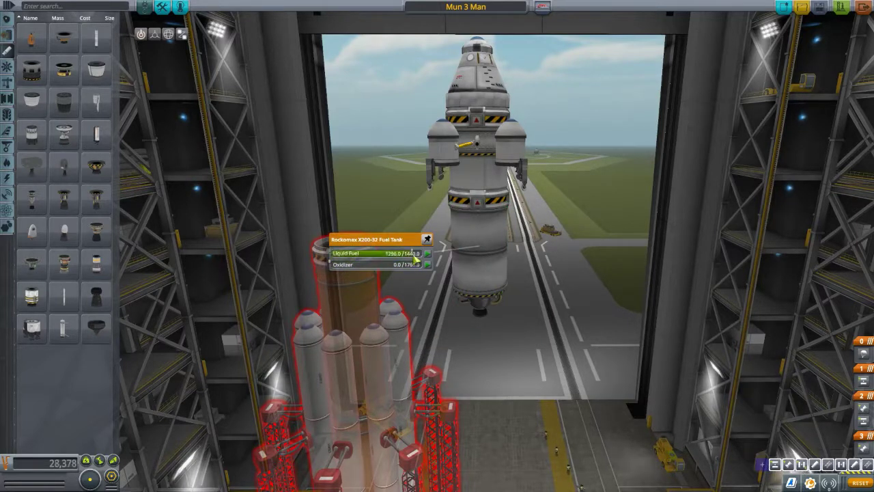
{"action": "left_click", "coordinate": [424, 265]}
{"action": "key", "text": "super"}
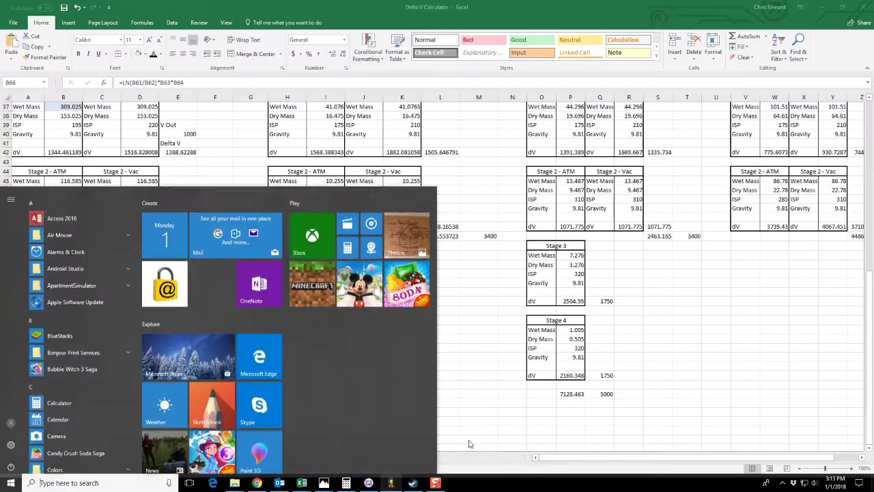
{"action": "left_click", "coordinate": [506, 398]}
Inspect the first rocket's Stage 3 wet mass, dry mass, ISP, gravity and dV formula, checking its ISP against Stage 4's
{"action": "left_click", "coordinate": [60, 264]}
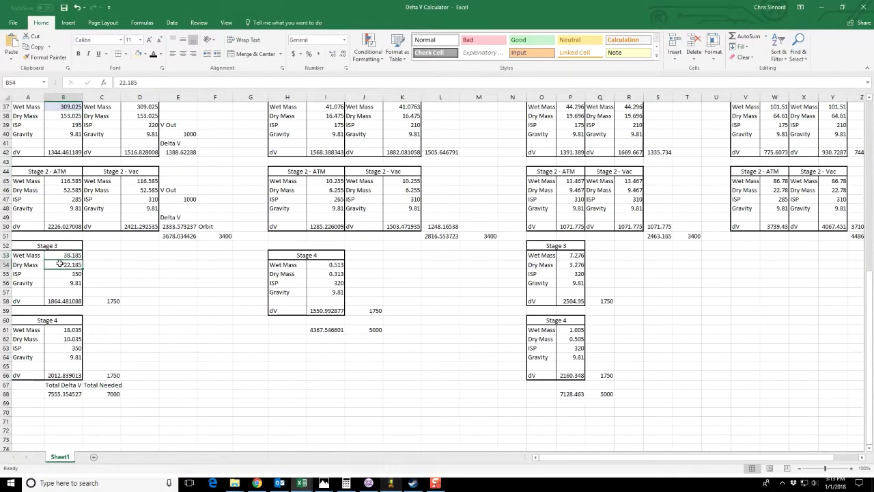
{"action": "left_click", "coordinate": [58, 254]}
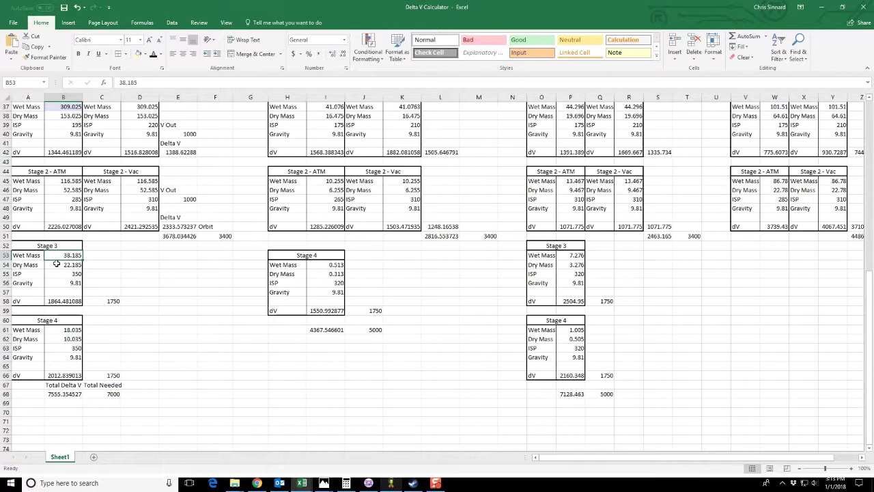
{"action": "left_click", "coordinate": [58, 265]}
{"action": "left_click", "coordinate": [56, 275]}
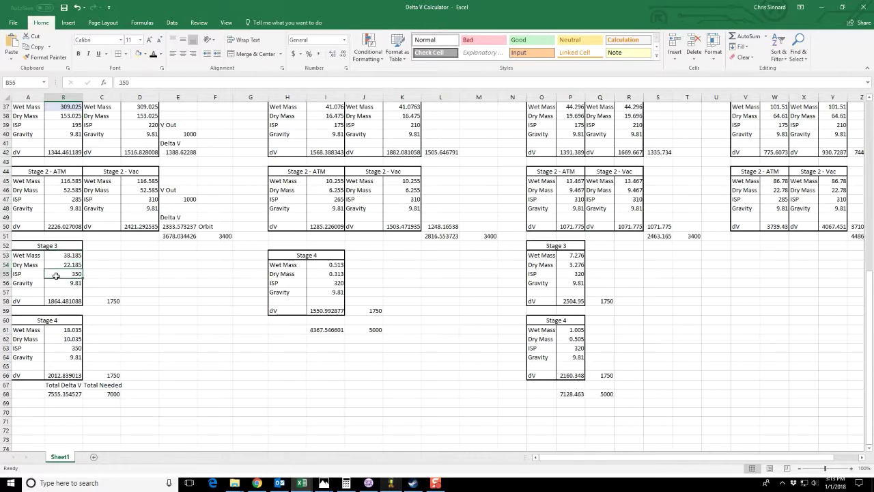
{"action": "left_click", "coordinate": [63, 345]}
{"action": "left_click", "coordinate": [55, 275]}
{"action": "left_click", "coordinate": [56, 285]}
{"action": "left_click", "coordinate": [57, 301]}
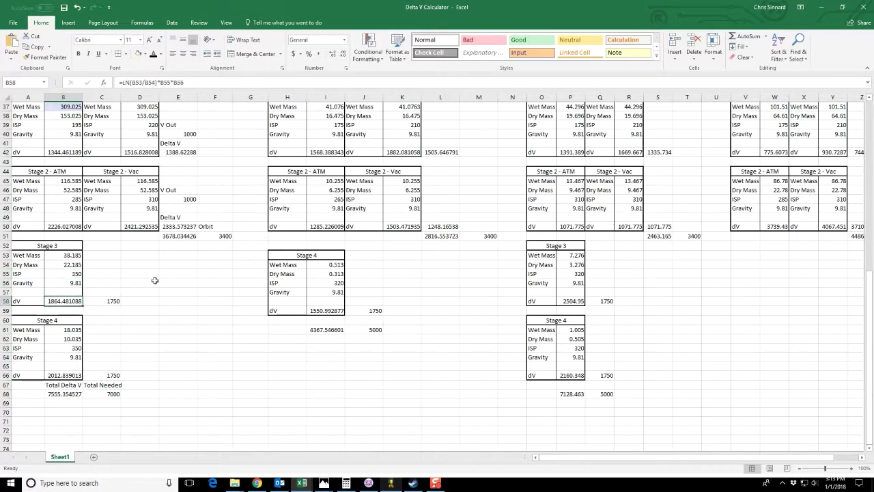
Compare the Stage 3 dV with the required delta-v beside it, and look over the Stage 1 and Stage 2 tables
{"action": "scroll", "coordinate": [155, 281], "scroll_direction": "up", "scroll_amount": 2}
{"action": "left_click", "coordinate": [113, 356]}
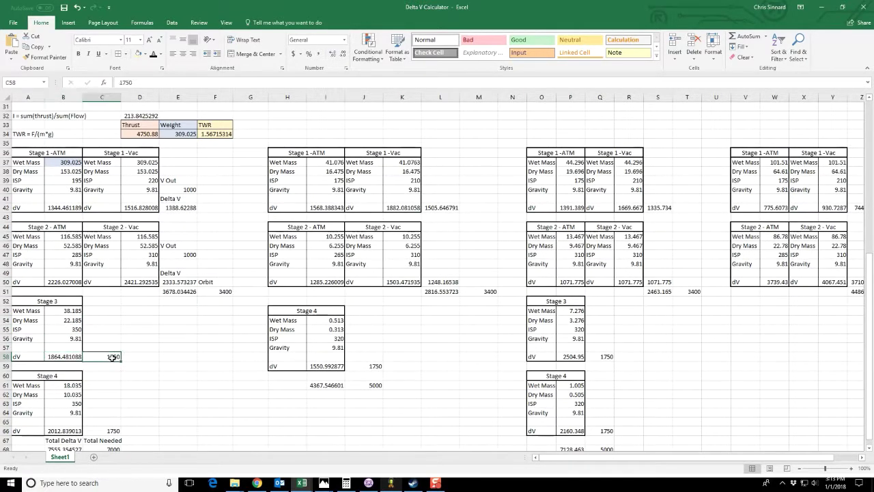
{"action": "scroll", "coordinate": [157, 338], "scroll_direction": "down", "scroll_amount": 1}
{"action": "left_click", "coordinate": [61, 328]}
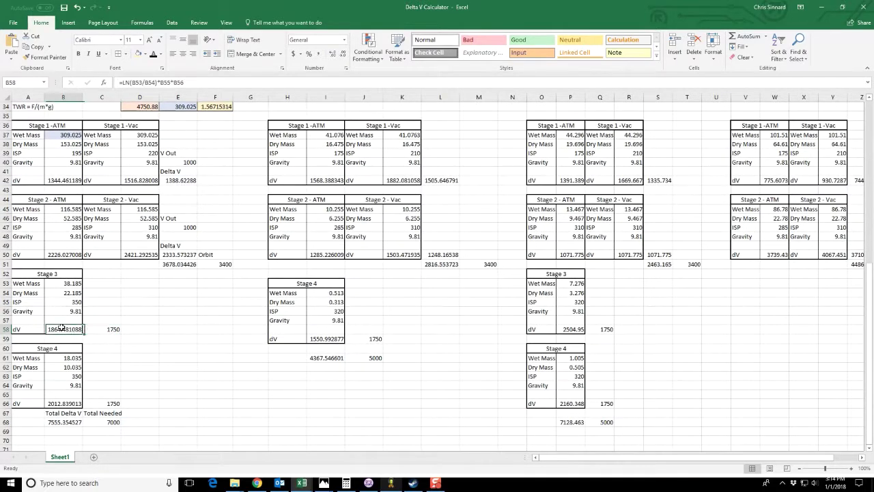
{"action": "scroll", "coordinate": [147, 321], "scroll_direction": "up", "scroll_amount": 1}
{"action": "scroll", "coordinate": [147, 321], "scroll_direction": "up", "scroll_amount": 2}
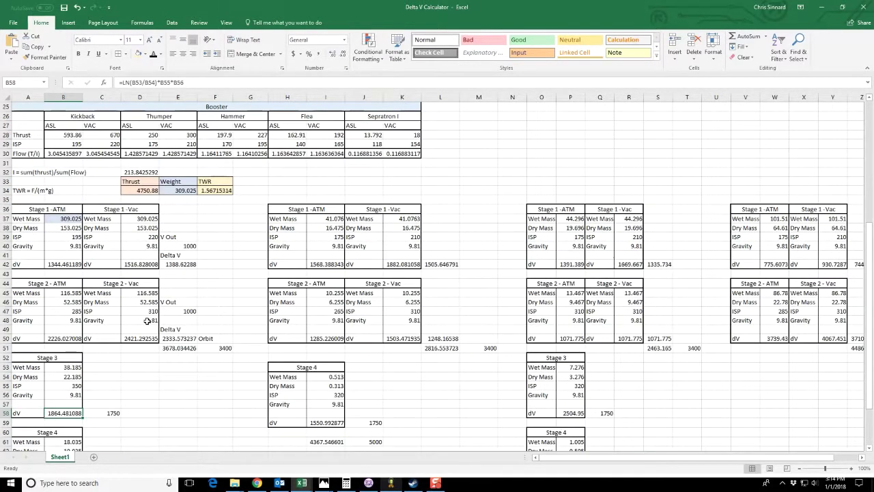
Switch to Kerbal Space Program, reattach the orange tank section beneath the Poodle engine, and view its side boosters
{"action": "left_click", "coordinate": [391, 483]}
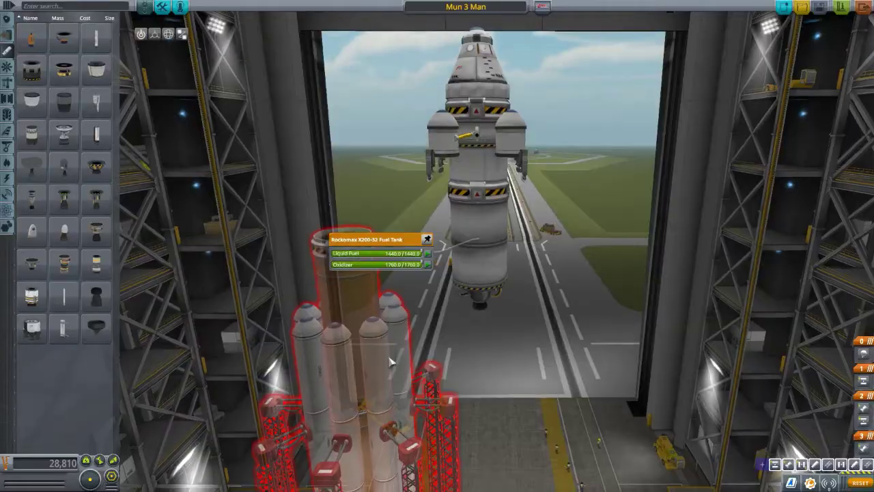
{"action": "left_click", "coordinate": [327, 249]}
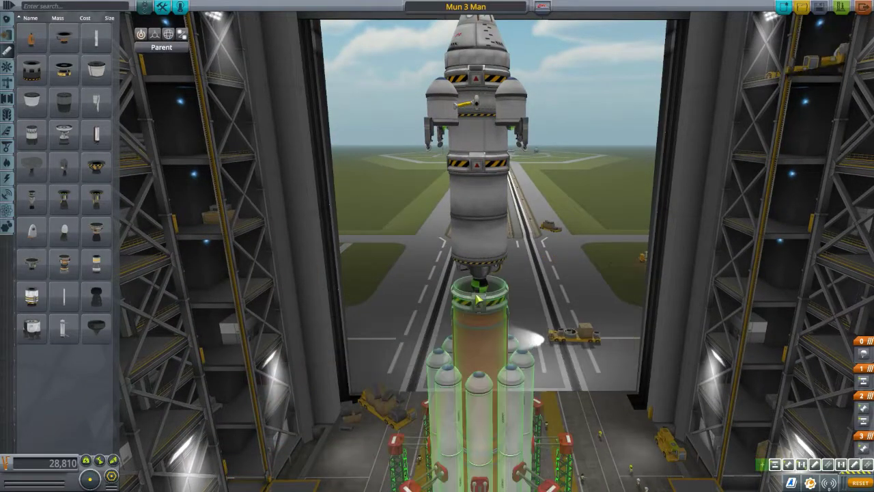
{"action": "left_click", "coordinate": [477, 297]}
{"action": "scroll", "coordinate": [477, 298], "scroll_direction": "down", "scroll_amount": 3}
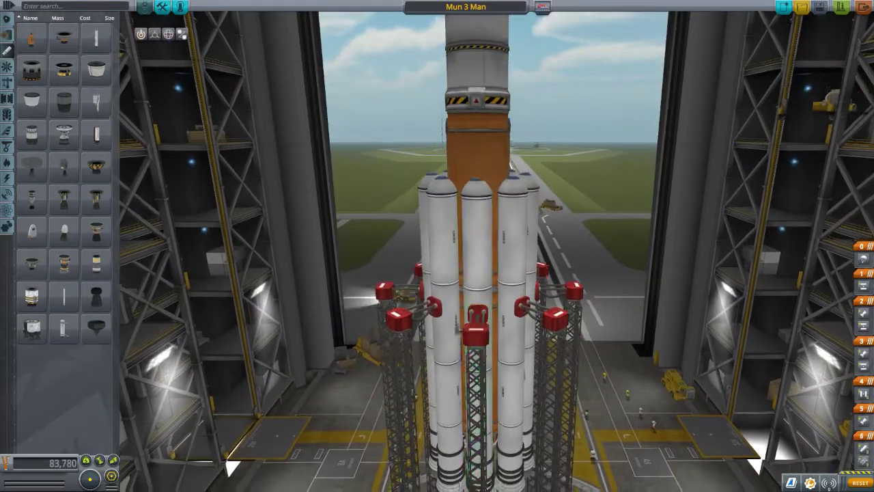
{"action": "left_click_drag", "start_coordinate": [478, 299], "coordinate": [444, 370]}
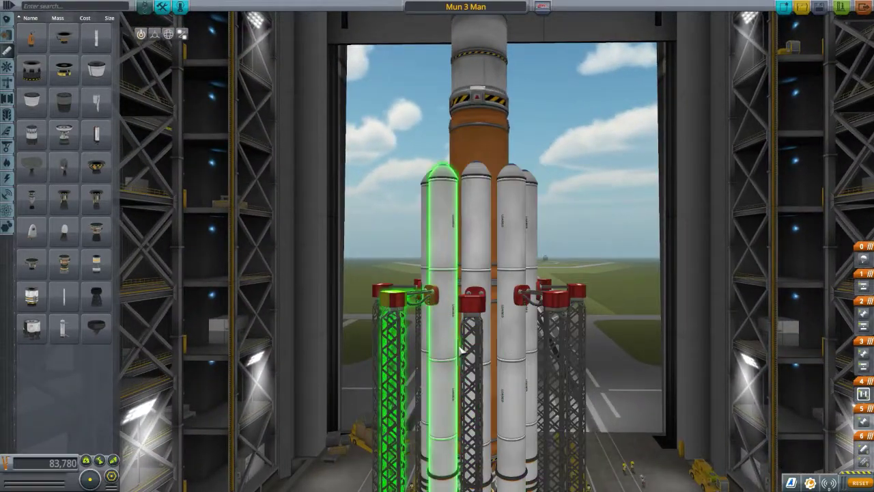
Detach the side boosters from the core, set them aside, and check the orange tanks' fuel and the craft's wet mass
{"action": "left_click", "coordinate": [392, 333]}
{"action": "left_click", "coordinate": [290, 320]}
{"action": "scroll", "coordinate": [450, 220], "scroll_direction": "up", "scroll_amount": 2}
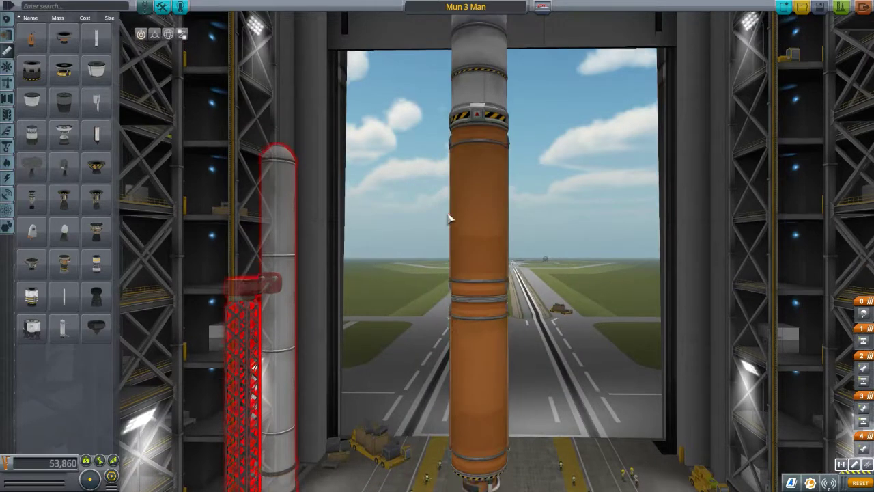
{"action": "scroll", "coordinate": [478, 373], "scroll_direction": "down", "scroll_amount": 3}
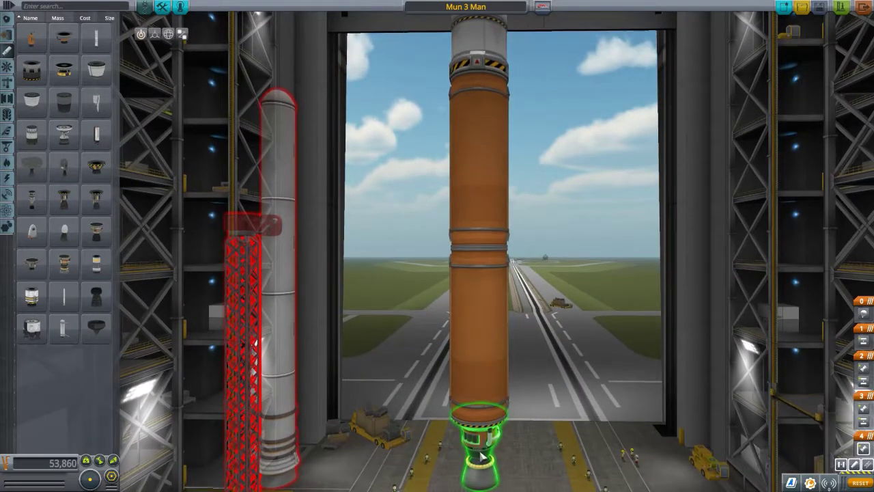
{"action": "right_click", "coordinate": [469, 166]}
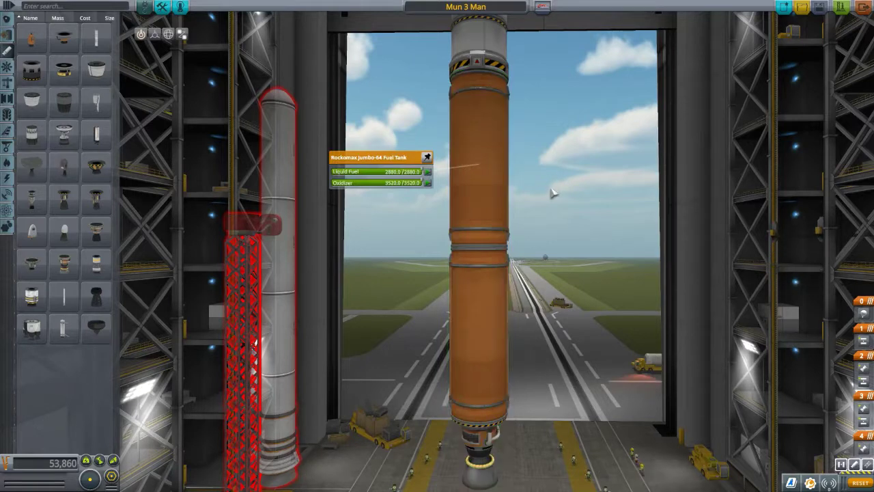
{"action": "right_click", "coordinate": [500, 314]}
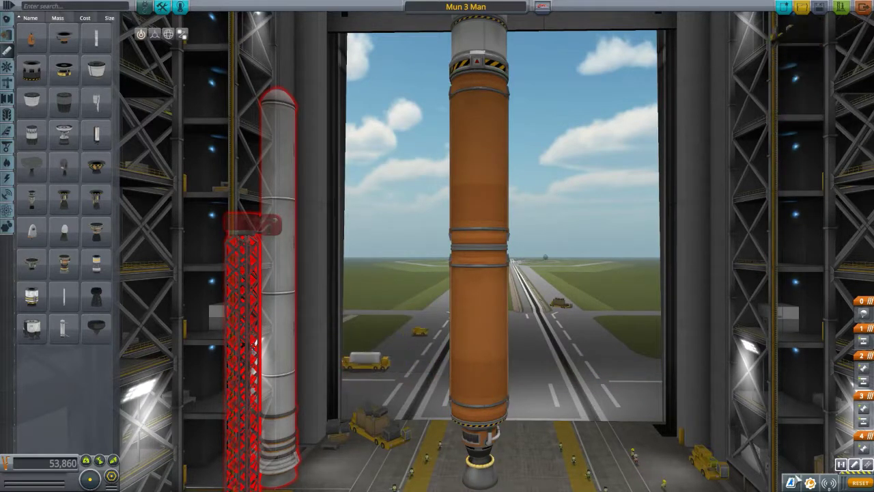
{"action": "mouse_move", "coordinate": [809, 483]}
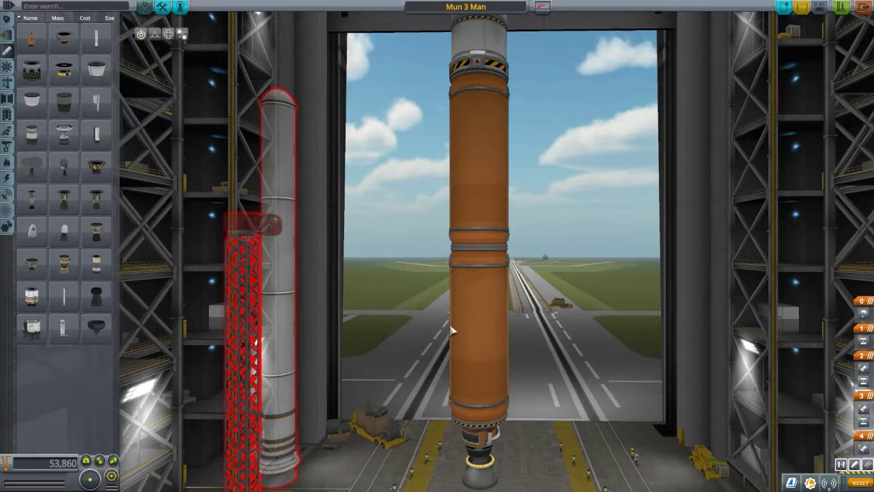
Drain the liquid fuel and oxidizer in both Rockomax Jumbo-64 tanks to 0 and check the craft's dry mass
{"action": "right_click", "coordinate": [480, 328]}
{"action": "left_click_drag", "start_coordinate": [389, 329], "coordinate": [217, 352]}
{"action": "right_click", "coordinate": [478, 217]}
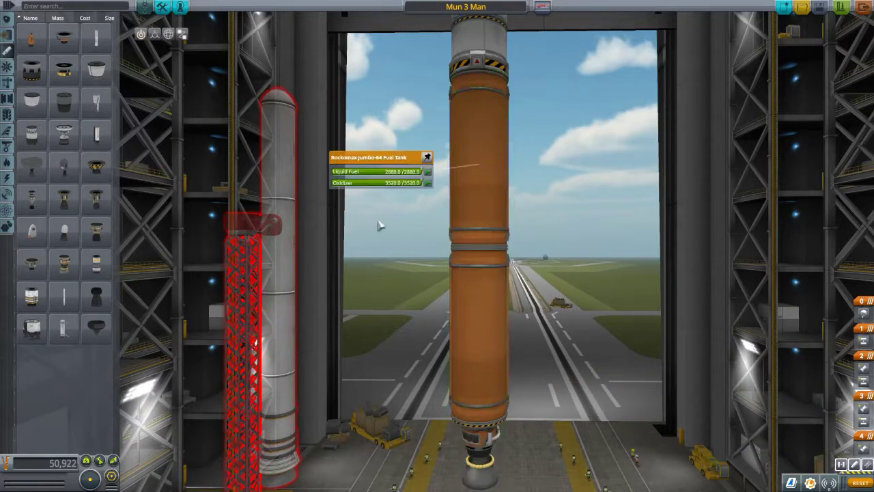
{"action": "mouse_move", "coordinate": [339, 173]}
{"action": "left_mouse_down"}
{"action": "mouse_move", "coordinate": [316, 174]}
{"action": "mouse_move", "coordinate": [327, 185]}
{"action": "left_mouse_up"}
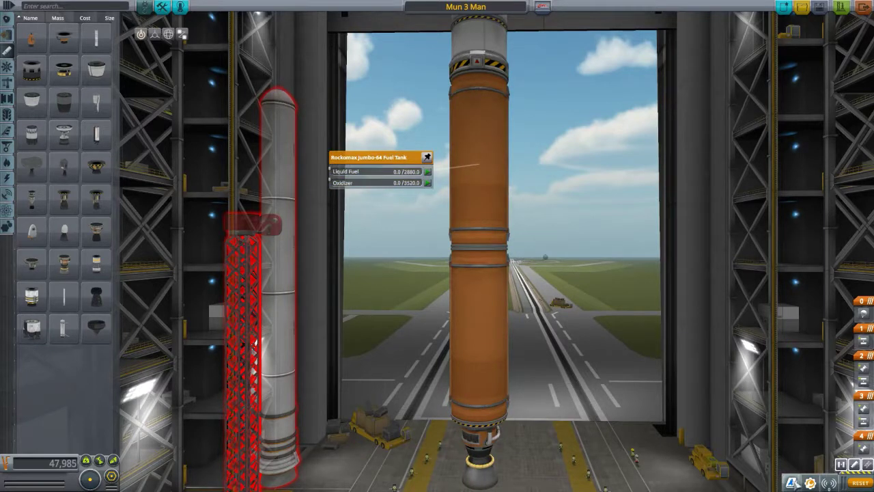
{"action": "mouse_move", "coordinate": [808, 481]}
Read the extended engine details in the parts list for Isp data, and switch to the Delta V Calculator workbook in Excel
{"action": "right_click", "coordinate": [77, 190]}
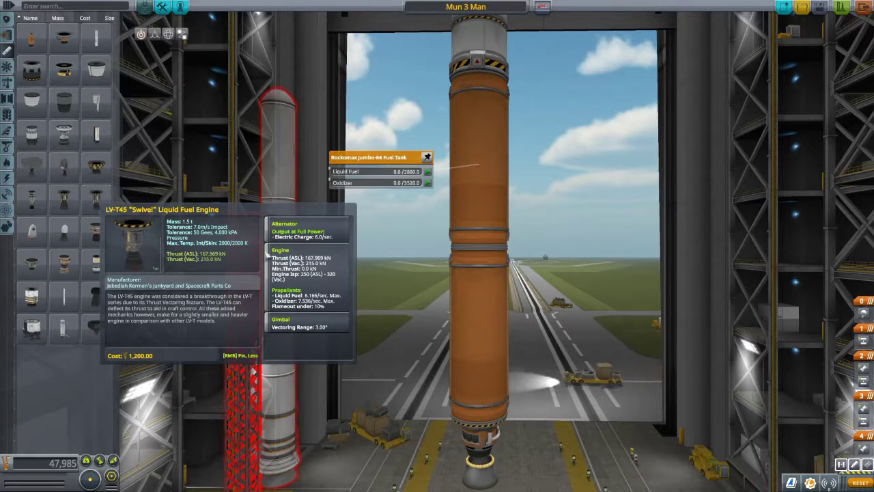
{"action": "mouse_move", "coordinate": [96, 168]}
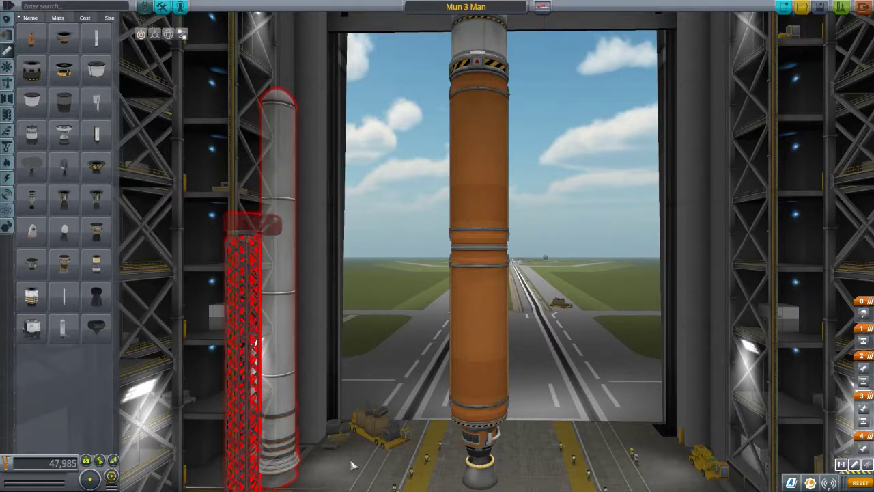
{"action": "key", "text": "super"}
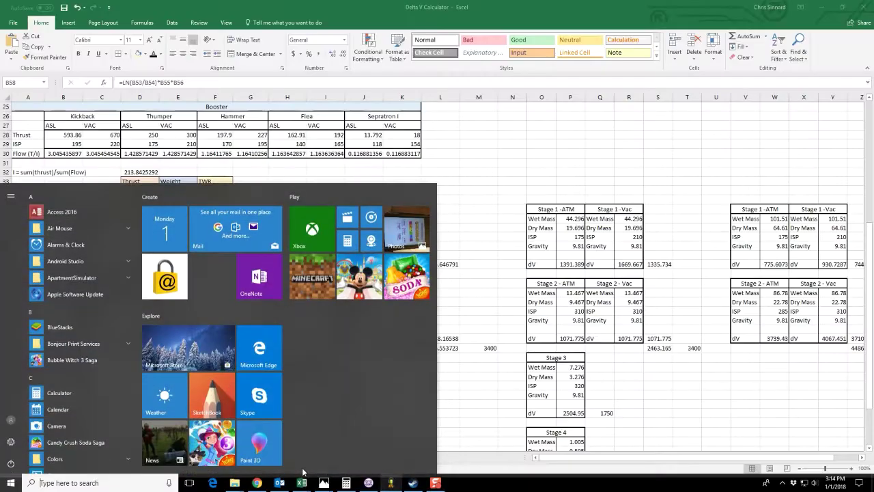
{"action": "left_click", "coordinate": [484, 318]}
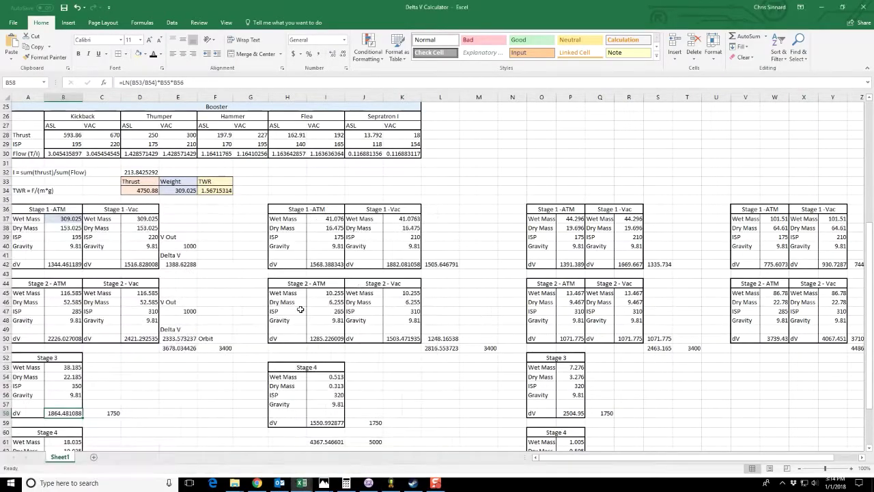
Inspect the first rocket's Stage 2 wet and dry mass, and look over its ATM and Vac tables
{"action": "left_click", "coordinate": [54, 293]}
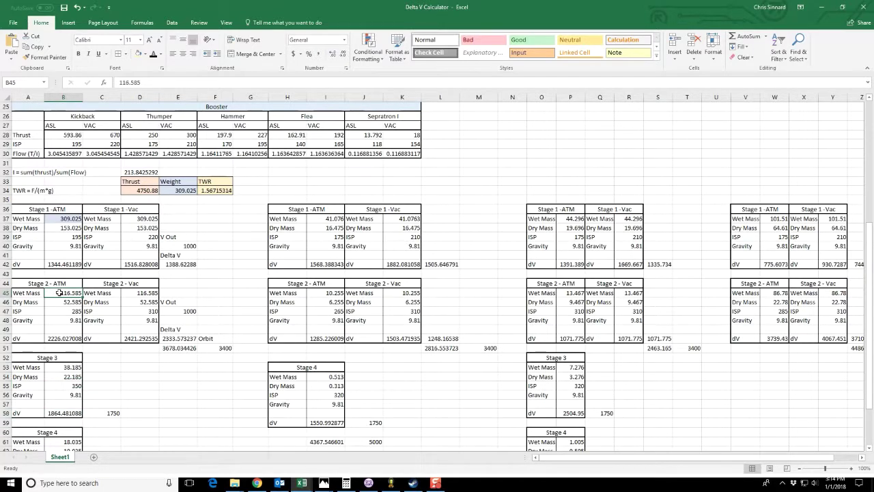
{"action": "left_click", "coordinate": [58, 302]}
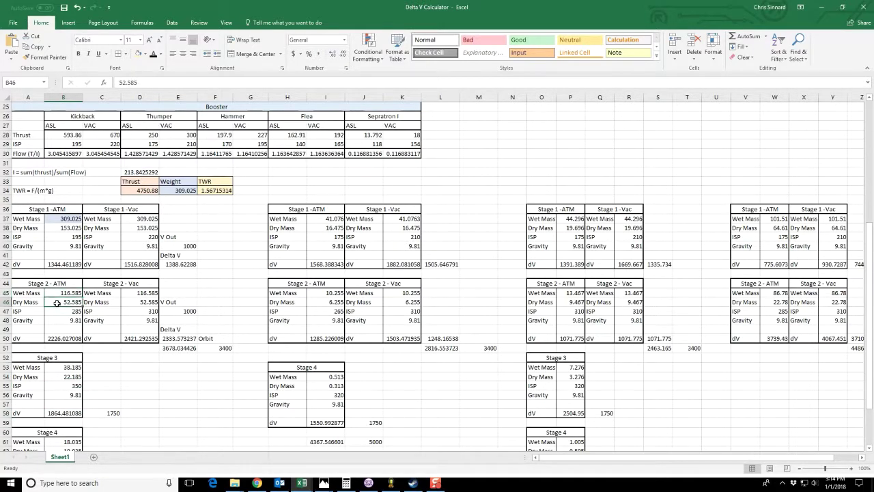
{"action": "left_click_drag", "start_coordinate": [72, 283], "coordinate": [50, 338]}
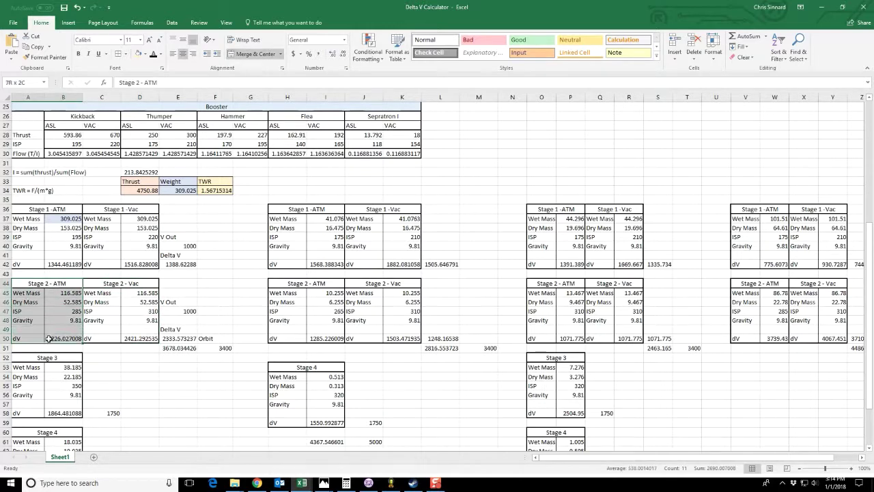
{"action": "left_click_drag", "start_coordinate": [98, 285], "coordinate": [119, 340]}
{"action": "left_click_drag", "start_coordinate": [59, 284], "coordinate": [56, 338]}
{"action": "left_click", "coordinate": [55, 282]}
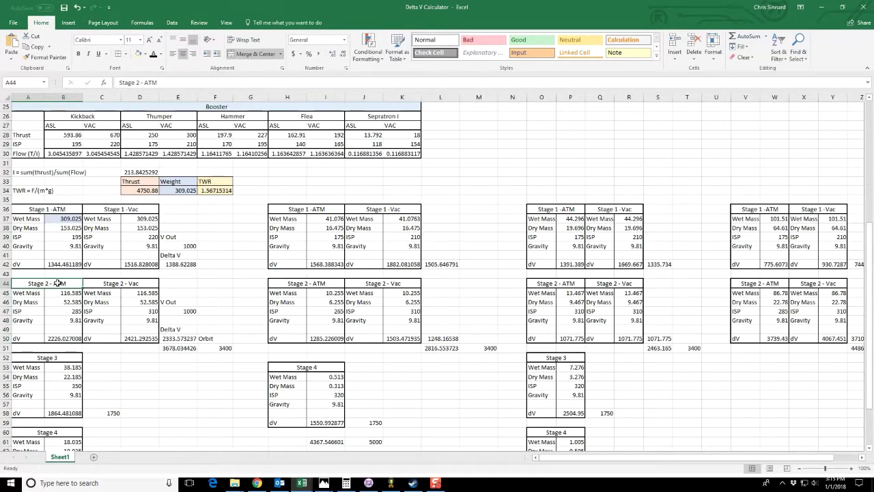
Compare the Stage 2 ATM and Vac headings, and inspect the dry mass, gravity and both ISP values
{"action": "left_click", "coordinate": [107, 283]}
{"action": "left_click", "coordinate": [62, 283]}
{"action": "left_click_drag", "start_coordinate": [80, 279], "coordinate": [102, 282]}
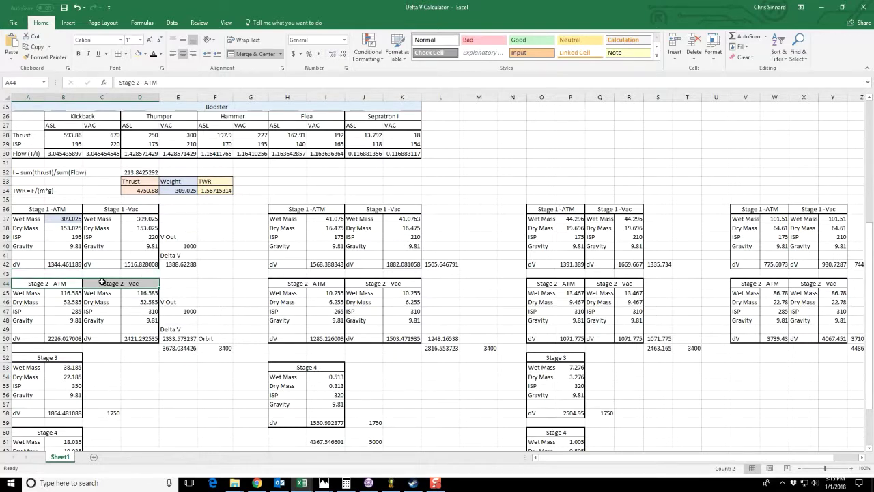
{"action": "left_click", "coordinate": [73, 303]}
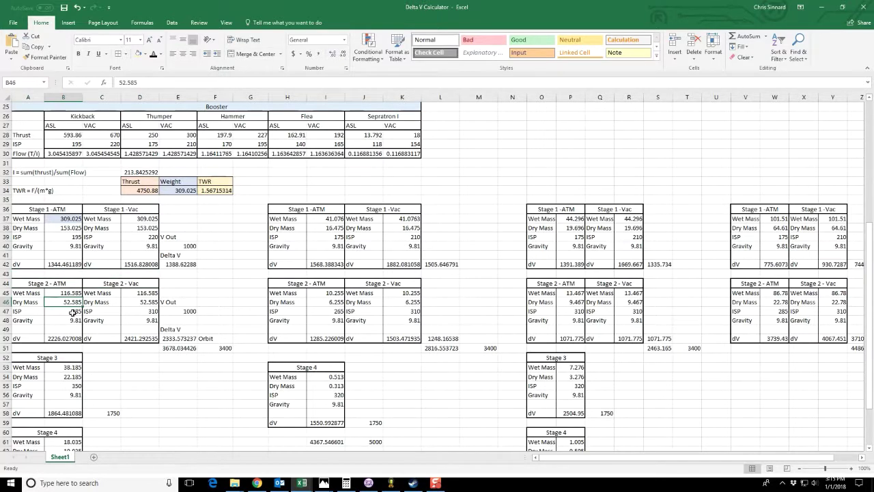
{"action": "left_click", "coordinate": [71, 319]}
{"action": "left_click", "coordinate": [71, 311]}
{"action": "left_click", "coordinate": [142, 312]}
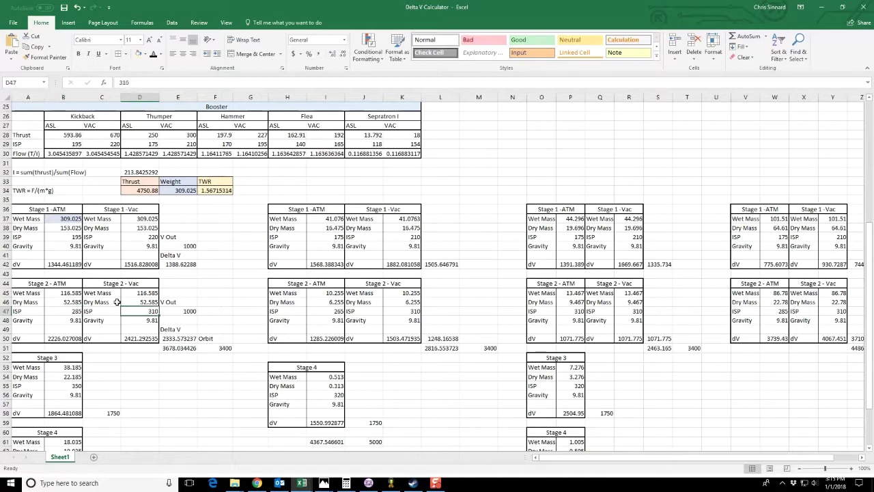
Look up the Mainsail's ASL and VAC ISP values in the Large engine table
{"action": "scroll", "coordinate": [111, 299], "scroll_direction": "up", "scroll_amount": 3}
{"action": "scroll", "coordinate": [110, 298], "scroll_direction": "up", "scroll_amount": 3}
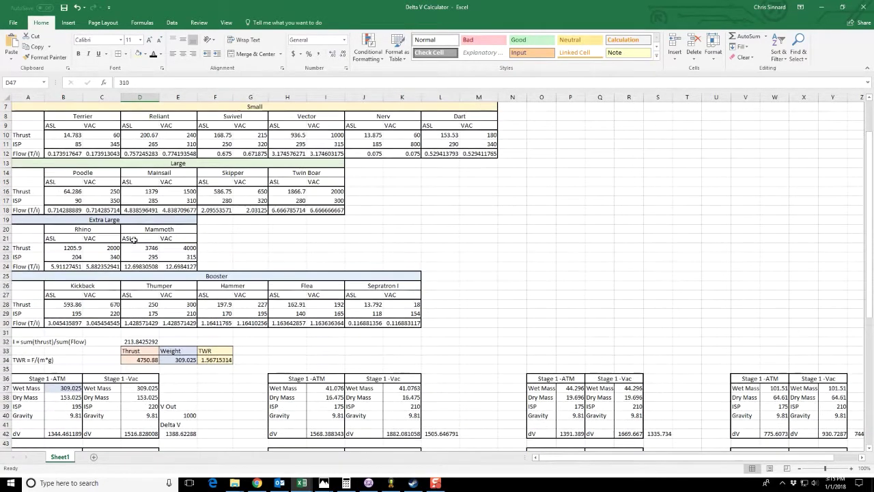
{"action": "left_click", "coordinate": [150, 172]}
{"action": "left_click", "coordinate": [135, 180]}
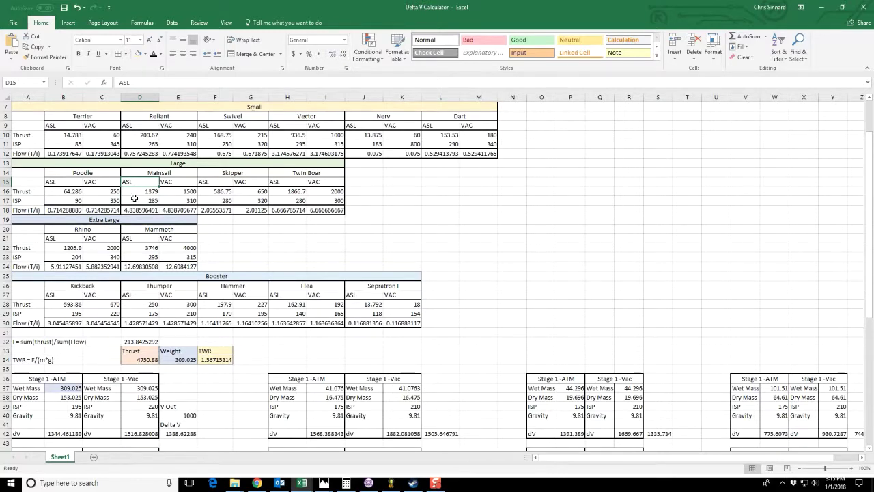
{"action": "left_click", "coordinate": [135, 201]}
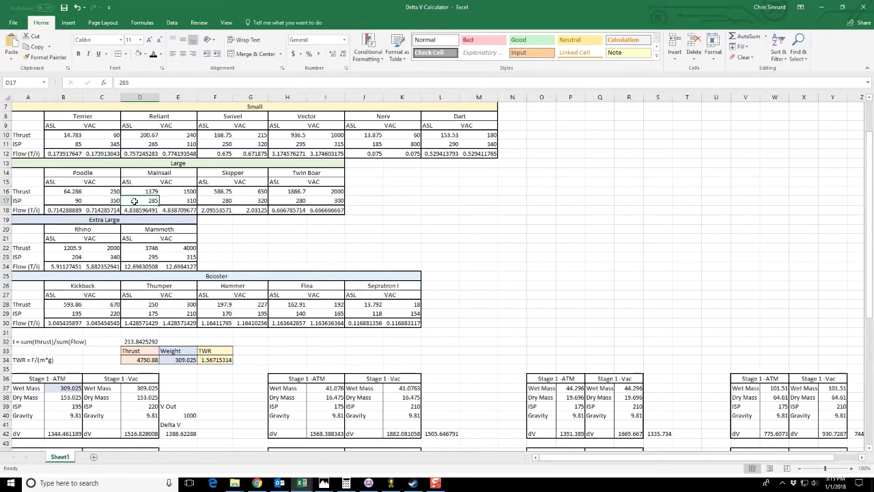
{"action": "left_click", "coordinate": [169, 201]}
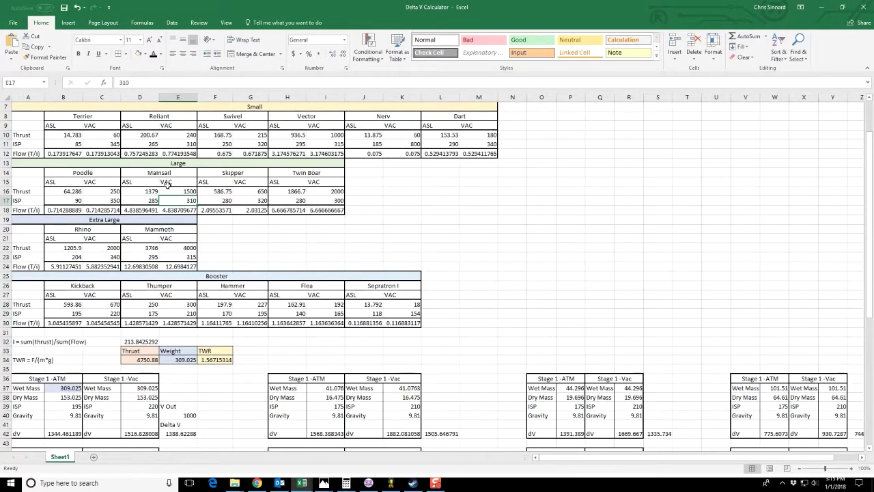
{"action": "left_click", "coordinate": [166, 183]}
Check the ISP, gravity and dV formulas in the first rocket's Stage 2 tables, comparing ATM with Vac
{"action": "scroll", "coordinate": [96, 300], "scroll_direction": "down", "scroll_amount": 4}
{"action": "left_click", "coordinate": [72, 372]}
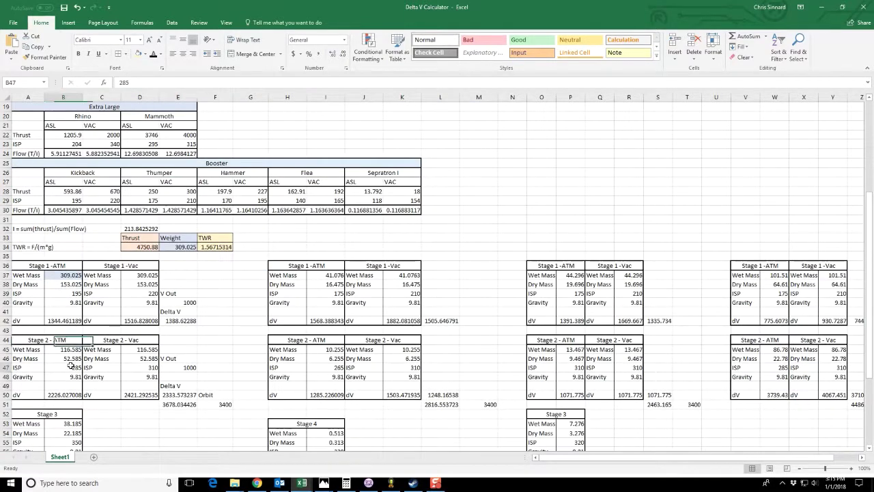
{"action": "left_click", "coordinate": [154, 367]}
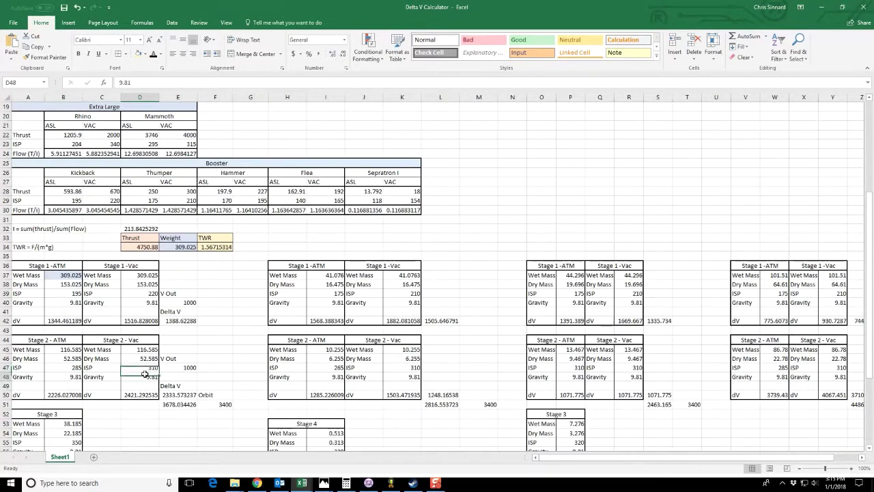
{"action": "left_click", "coordinate": [71, 376]}
{"action": "left_click", "coordinate": [72, 395]}
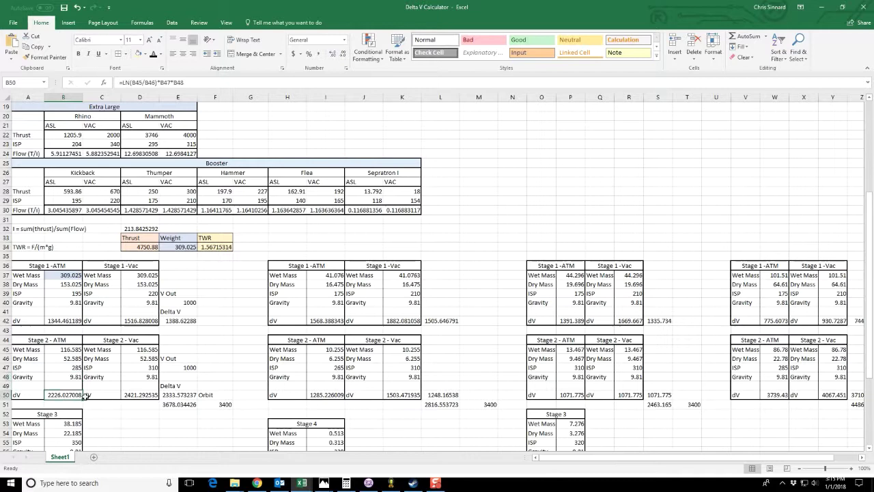
{"action": "left_click", "coordinate": [139, 393]}
{"action": "left_click", "coordinate": [66, 394]}
{"action": "left_click_drag", "start_coordinate": [71, 341], "coordinate": [111, 343]}
{"action": "left_click", "coordinate": [57, 340]}
{"action": "left_click", "coordinate": [114, 343]}
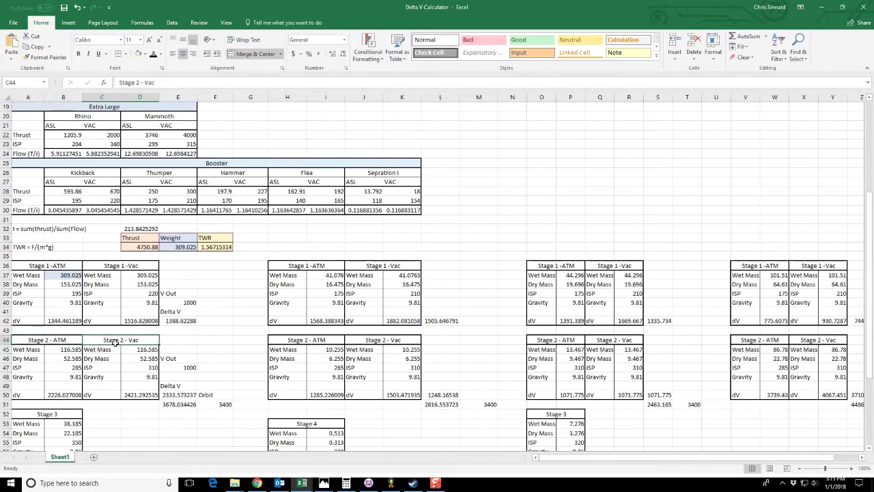
Switch to the Kerbal Space Program wiki cheat sheet in Chrome and read the heading on true Δv crossing from atmosphere to vacuum
{"action": "left_click", "coordinate": [242, 467]}
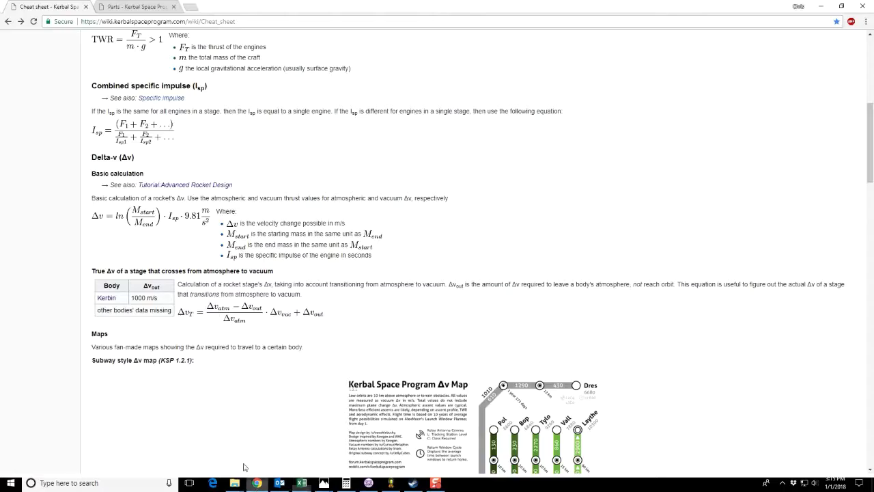
{"action": "left_click_drag", "start_coordinate": [96, 271], "coordinate": [275, 273]}
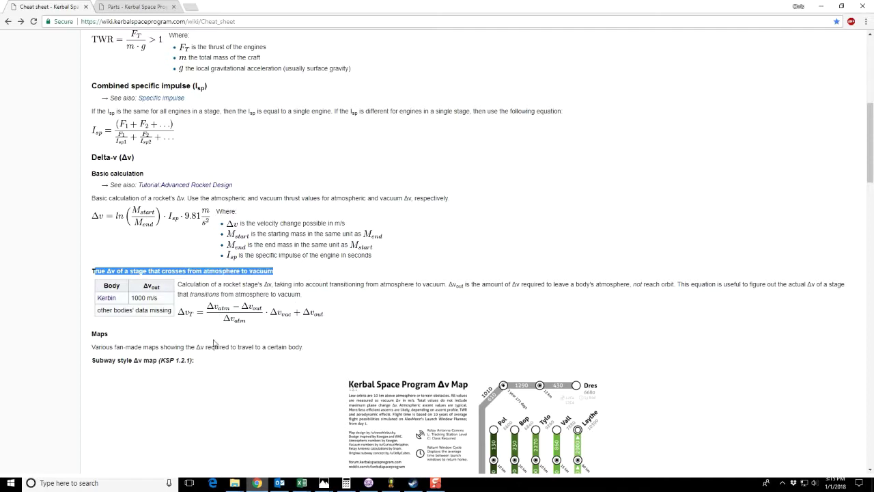
{"action": "left_click", "coordinate": [308, 275]}
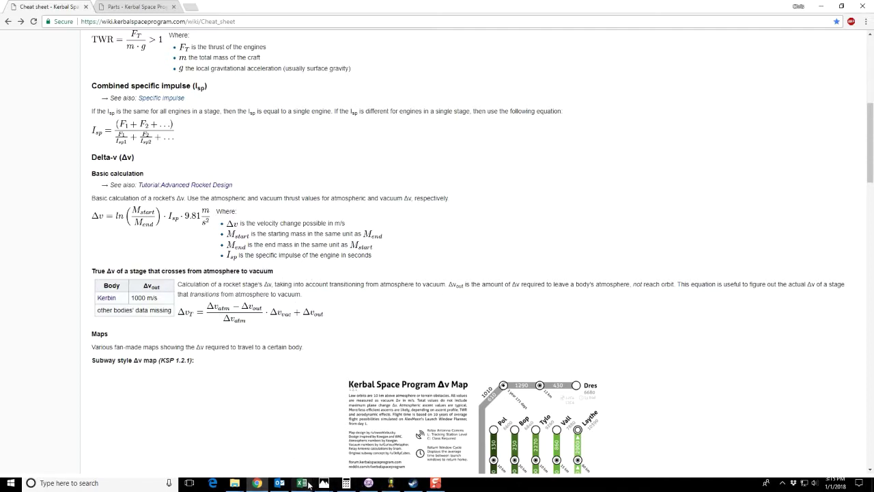
Return to the Delta V Calculator workbook and compare the first rocket's Stage 2 - ATM and Stage 2 - Vac tables
{"action": "mouse_move", "coordinate": [305, 484]}
{"action": "left_click", "coordinate": [205, 444]}
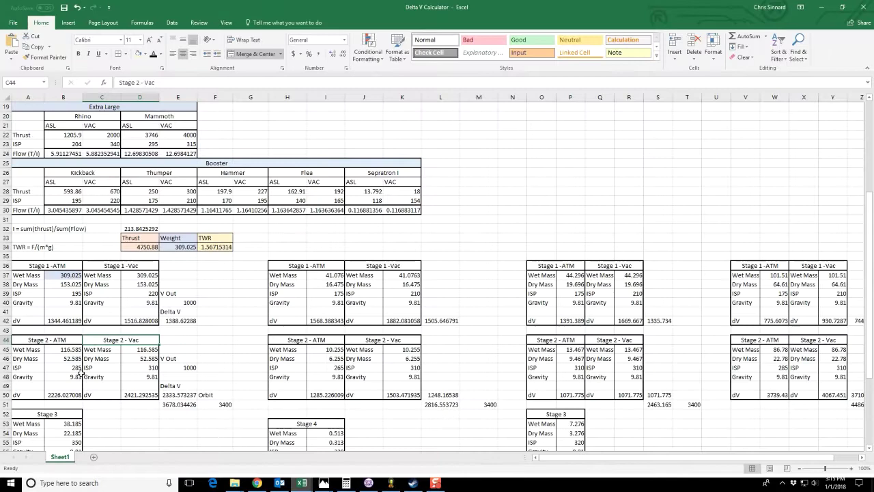
{"action": "left_click", "coordinate": [53, 340]}
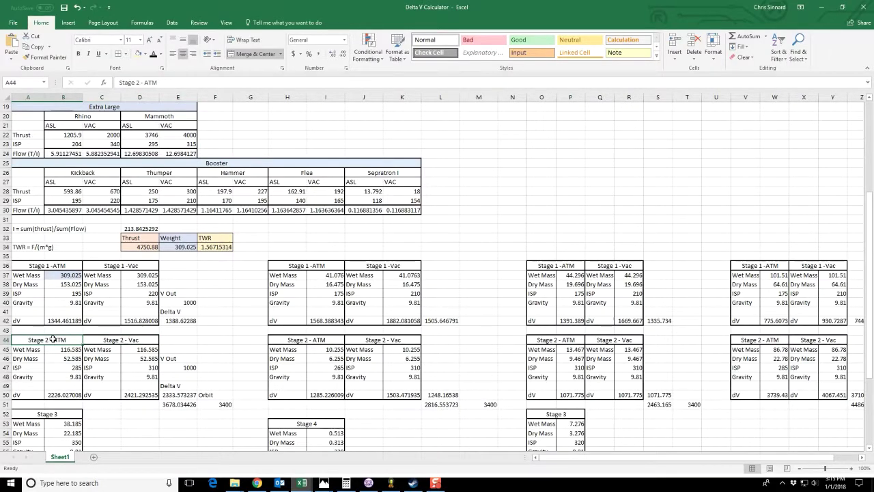
{"action": "left_click", "coordinate": [115, 341]}
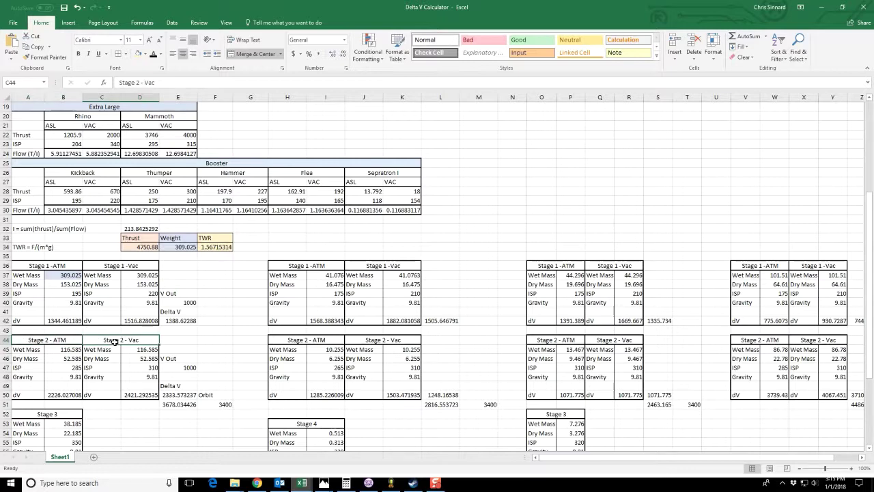
{"action": "left_click", "coordinate": [60, 341]}
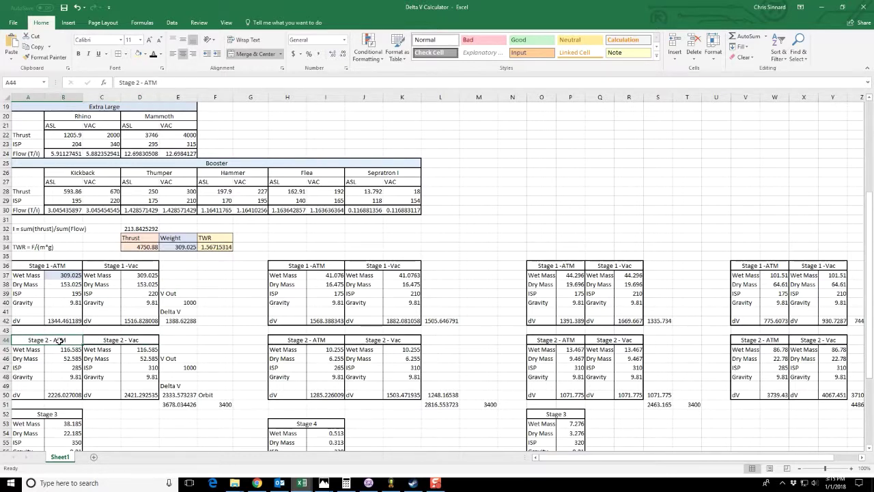
{"action": "left_click", "coordinate": [112, 341]}
Switch back to the wiki cheat sheet and examine the true Δv equation and Kerbin's Δv-out value
{"action": "left_click", "coordinate": [258, 483]}
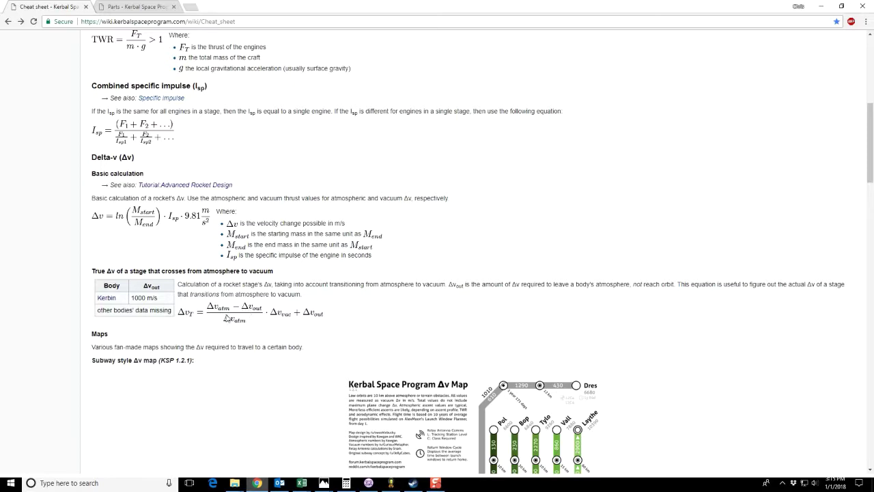
{"action": "left_click_drag", "start_coordinate": [158, 299], "coordinate": [98, 295]}
{"action": "left_click", "coordinate": [121, 311]}
{"action": "mouse_move", "coordinate": [298, 484]}
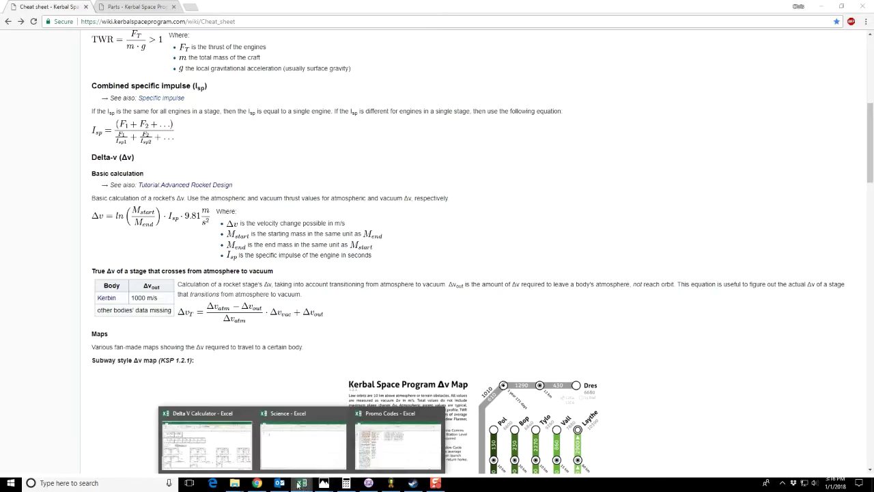
Switch to the Delta V Calculator workbook and check the V Out entries beside the first rocket's Stage 1 and Stage 2 tables
{"action": "left_click", "coordinate": [218, 442]}
{"action": "left_click", "coordinate": [176, 301]}
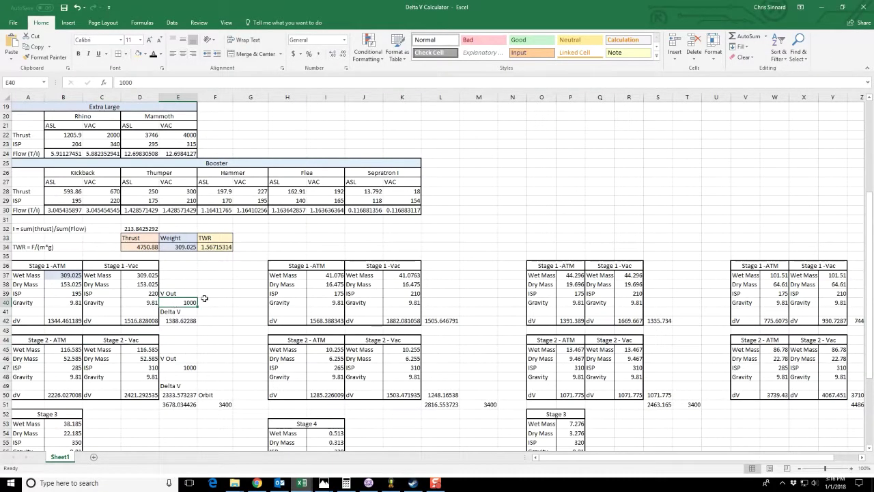
{"action": "scroll", "coordinate": [204, 298], "scroll_direction": "down", "scroll_amount": 2}
{"action": "left_click", "coordinate": [189, 311]}
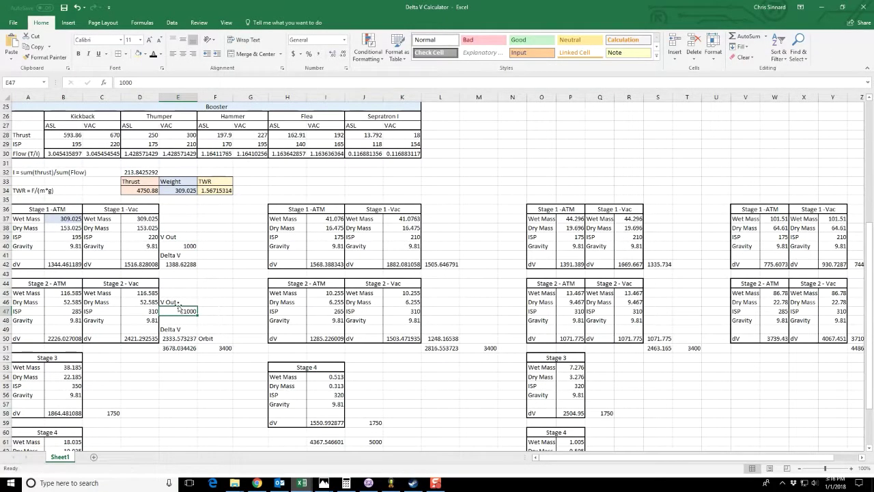
{"action": "left_click", "coordinate": [178, 302]}
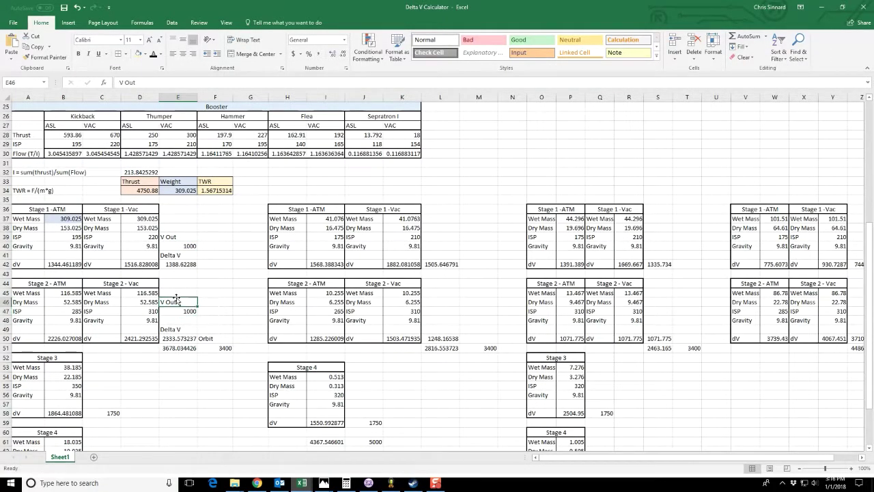
Examine the first rocket's Stage 2 ATM and Vac dV cells and the combined Delta V formulas for Stage 1 and Stage 2
{"action": "left_click", "coordinate": [137, 338]}
{"action": "left_click", "coordinate": [72, 339]}
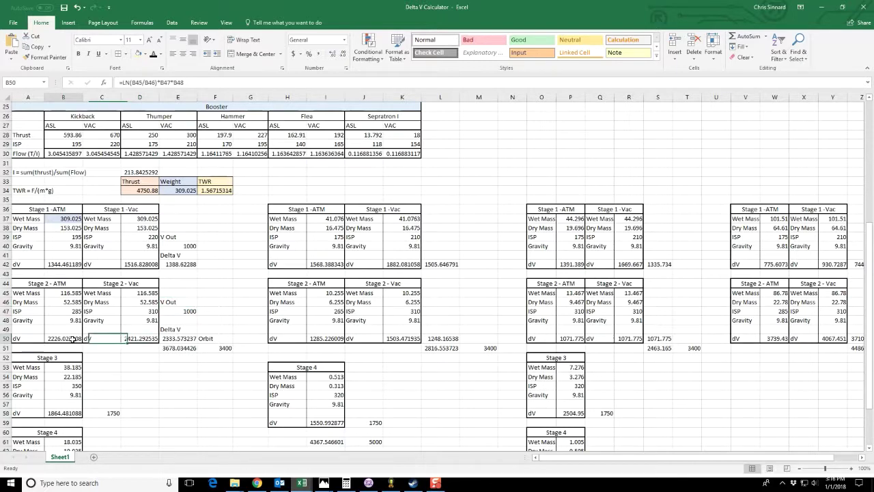
{"action": "left_click", "coordinate": [133, 338]}
{"action": "left_click", "coordinate": [164, 338]}
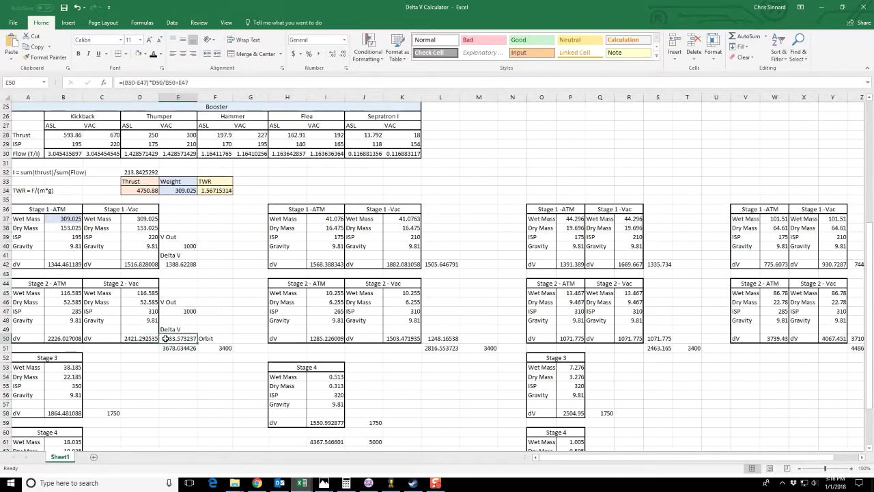
{"action": "left_click", "coordinate": [172, 266]}
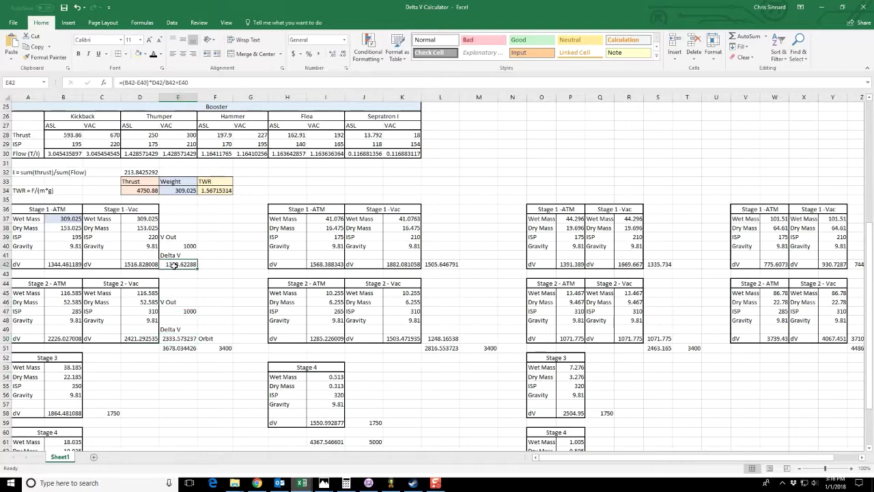
{"action": "left_click", "coordinate": [174, 339]}
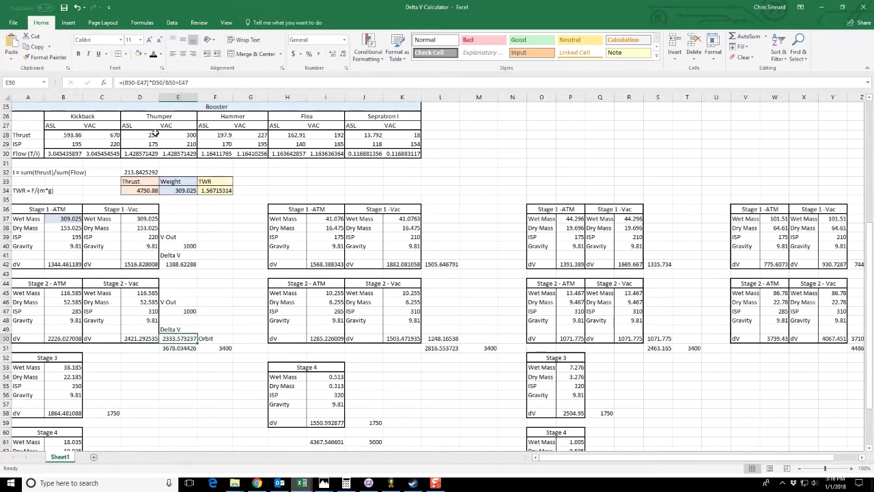
{"action": "left_click", "coordinate": [137, 82]}
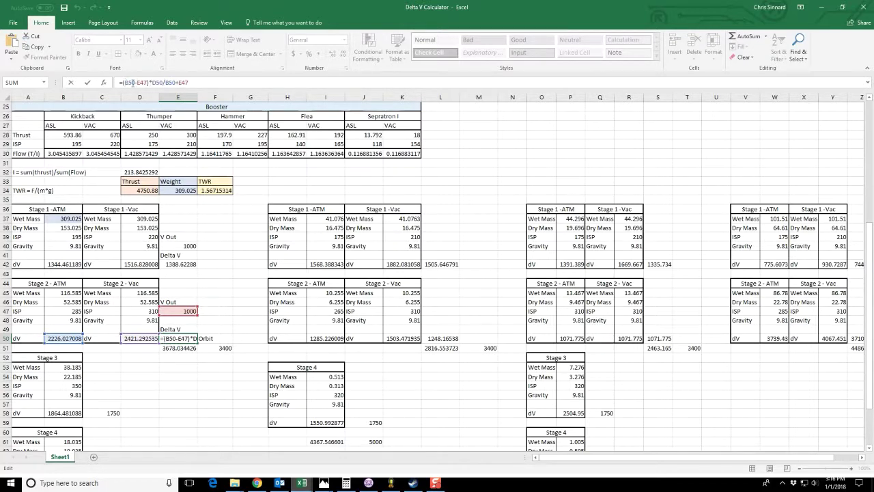
{"action": "key", "text": "ctrl+Return"}
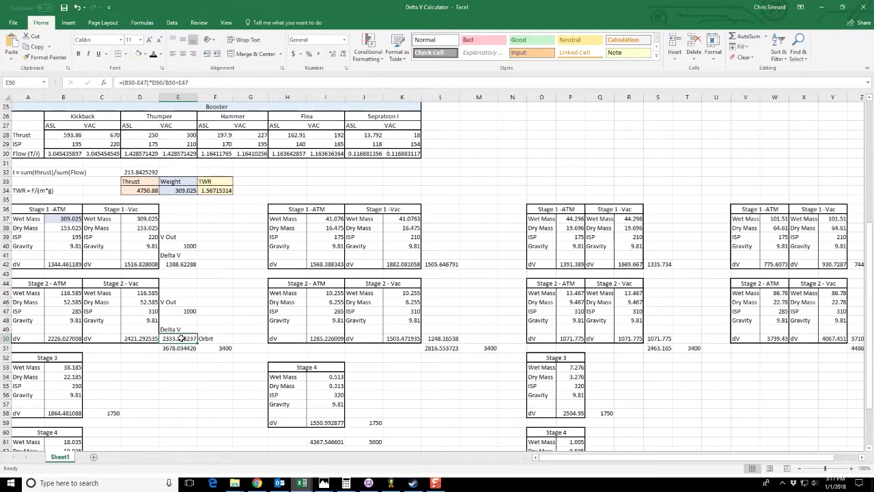
Switch to Kerbal Space Program, restore the side boosters and launch clamps on the Mun 3 Man rocket, and delete the loose booster assembly
{"action": "left_click", "coordinate": [387, 479]}
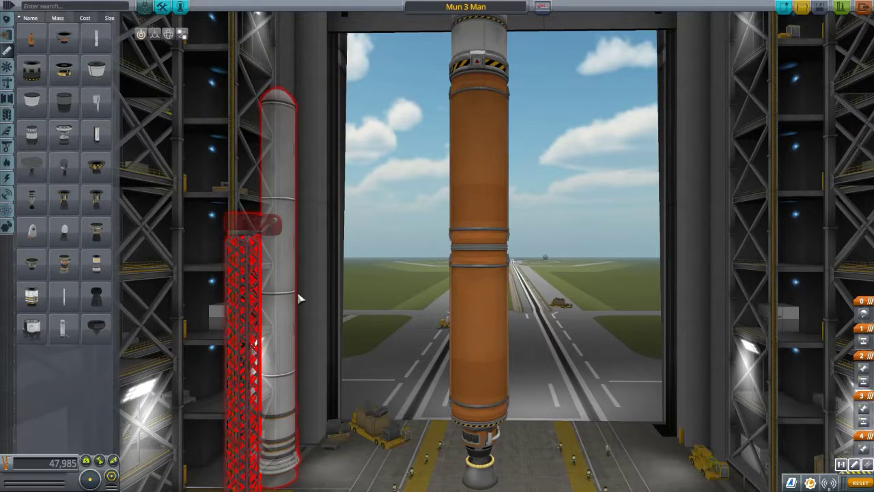
{"action": "key", "text": "ctrl+z"}
{"action": "key", "text": "Delete"}
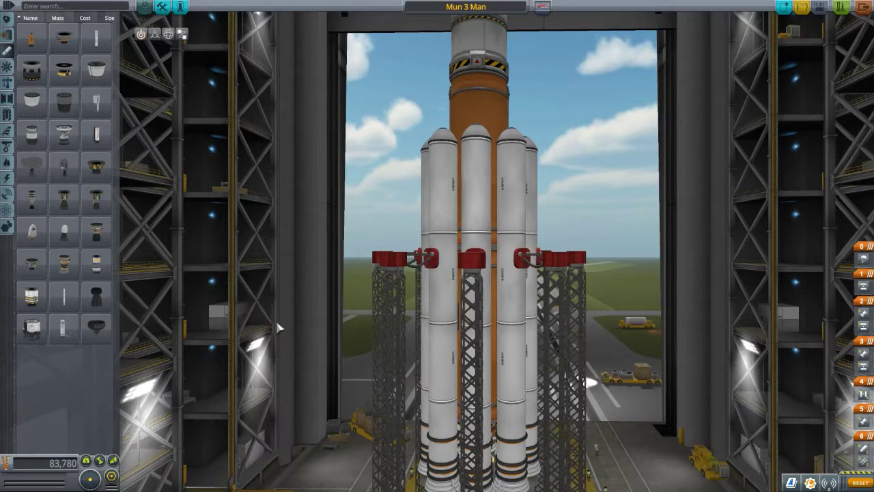
Inspect the fuel contents of the Rockomax Jumbo-64 tanks and a Kickback solid fuel booster
{"action": "right_click", "coordinate": [488, 103]}
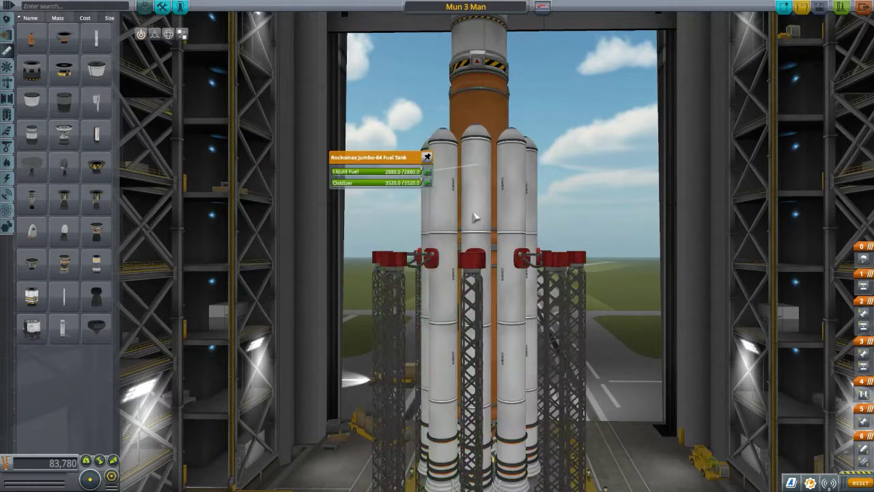
{"action": "right_click", "coordinate": [499, 277]}
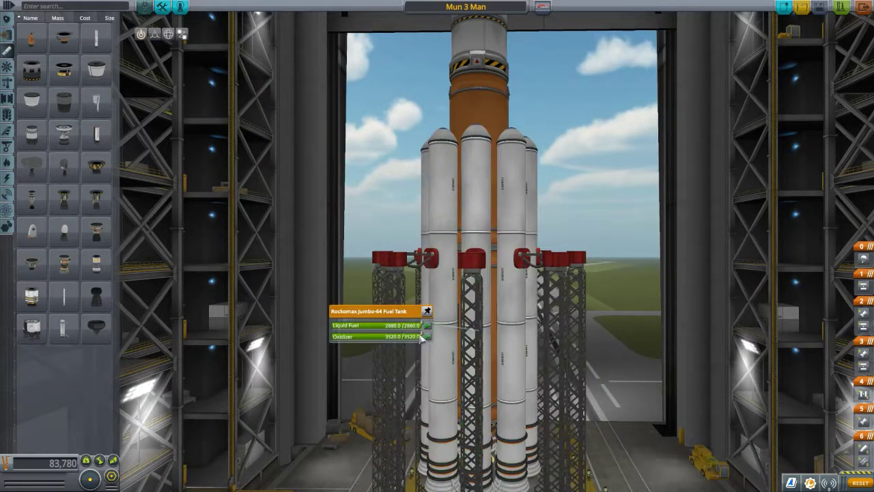
{"action": "left_click_drag", "start_coordinate": [344, 149], "coordinate": [366, 204]}
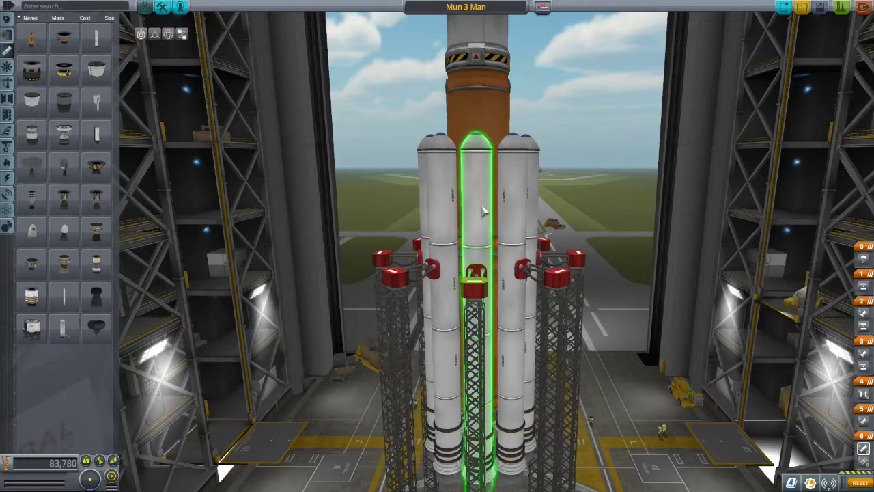
{"action": "right_click", "coordinate": [485, 211]}
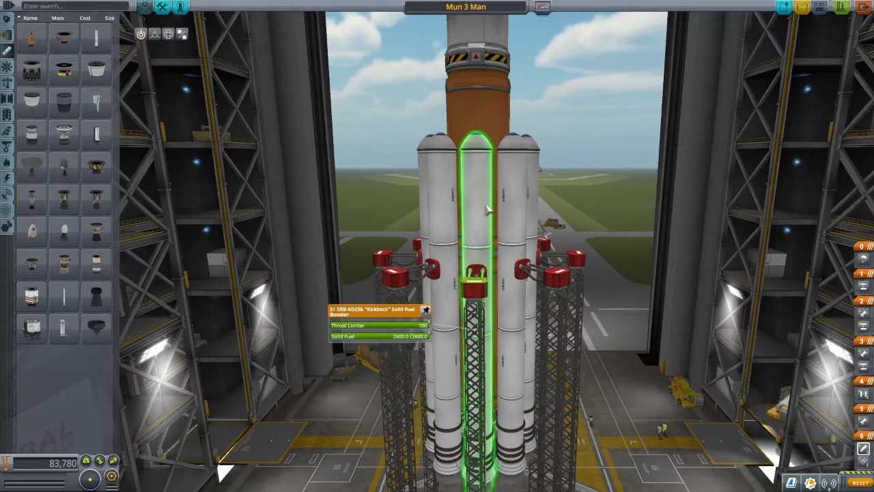
Detach the launch clamps, set the Kickback boosters' solid fuel to 0, and check the craft's mass before and after emptying
{"action": "left_click", "coordinate": [554, 280]}
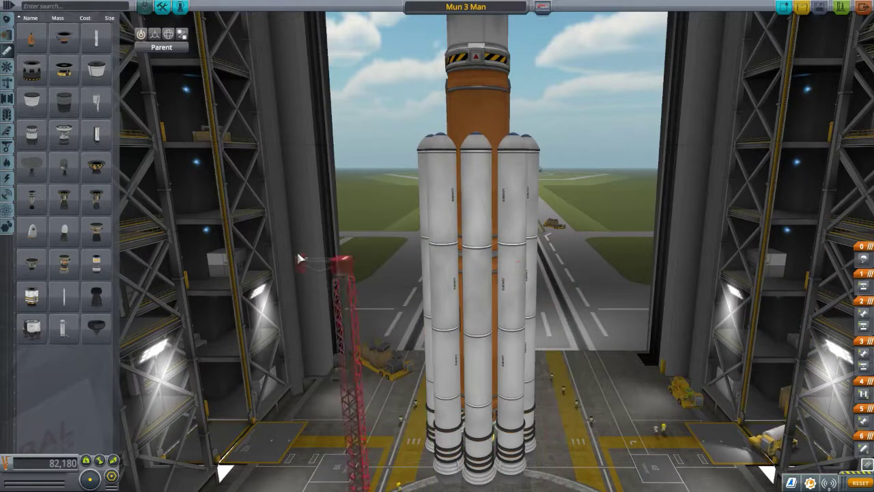
{"action": "mouse_move", "coordinate": [810, 482]}
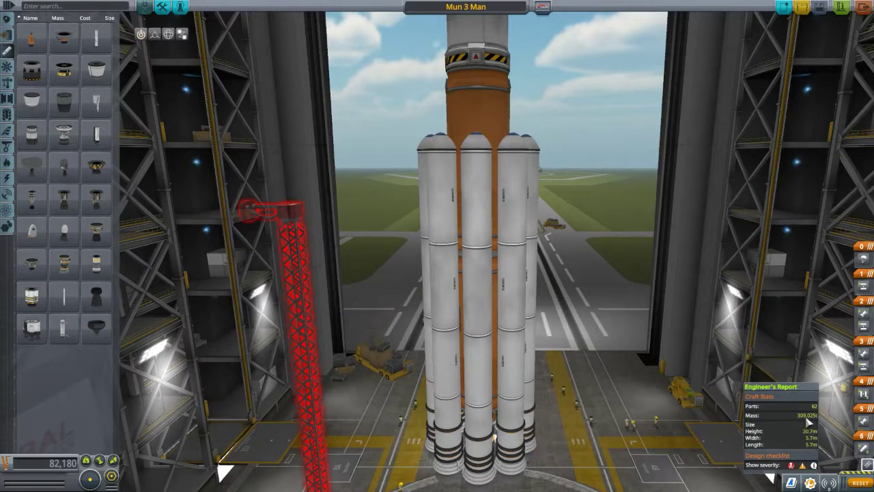
{"action": "right_click", "coordinate": [515, 335]}
{"action": "left_click_drag", "start_coordinate": [459, 331], "coordinate": [365, 331]}
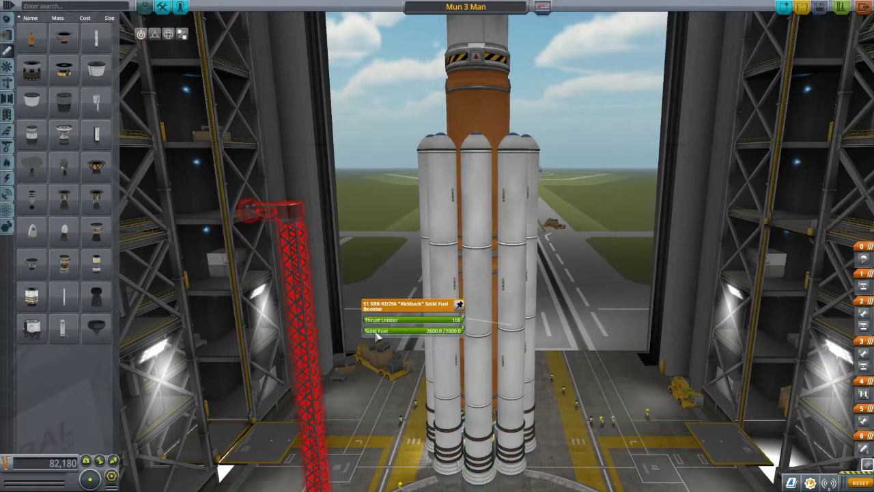
{"action": "mouse_move", "coordinate": [817, 483]}
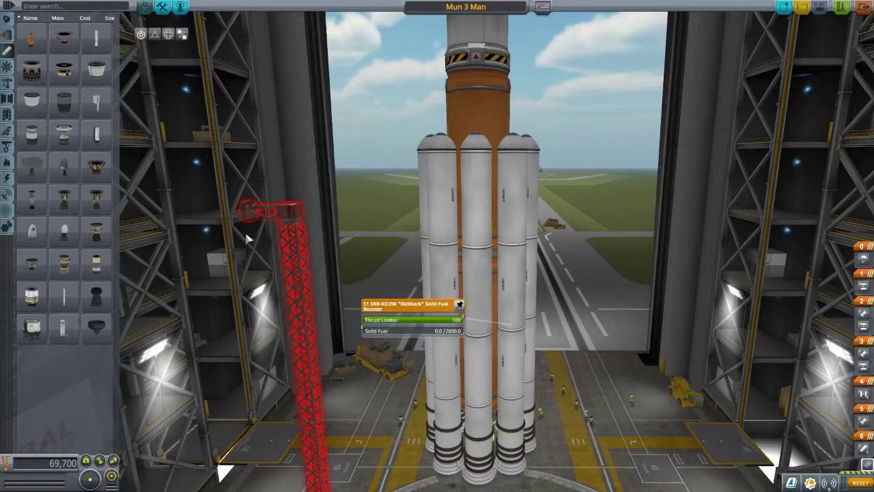
Restore the launch clamps and solid fuel on the Kickback boosters, and delete the loose launch clamp
{"action": "left_click", "coordinate": [279, 220]}
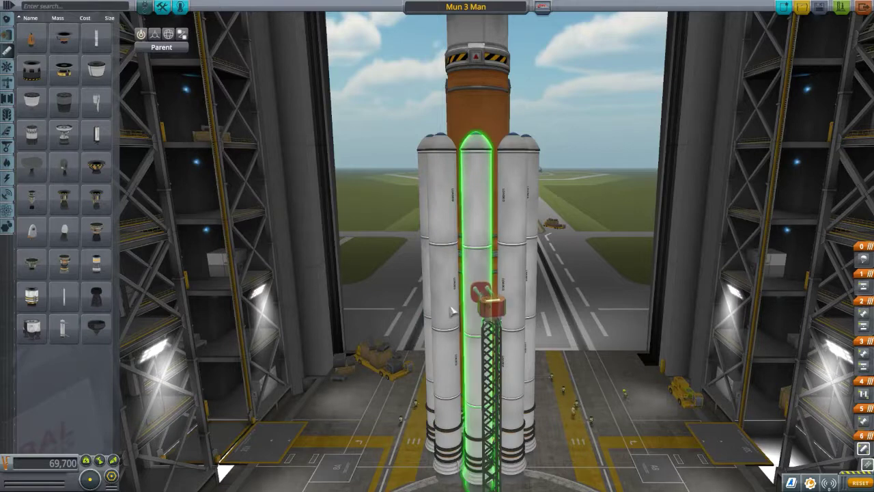
{"action": "left_click", "coordinate": [89, 479]}
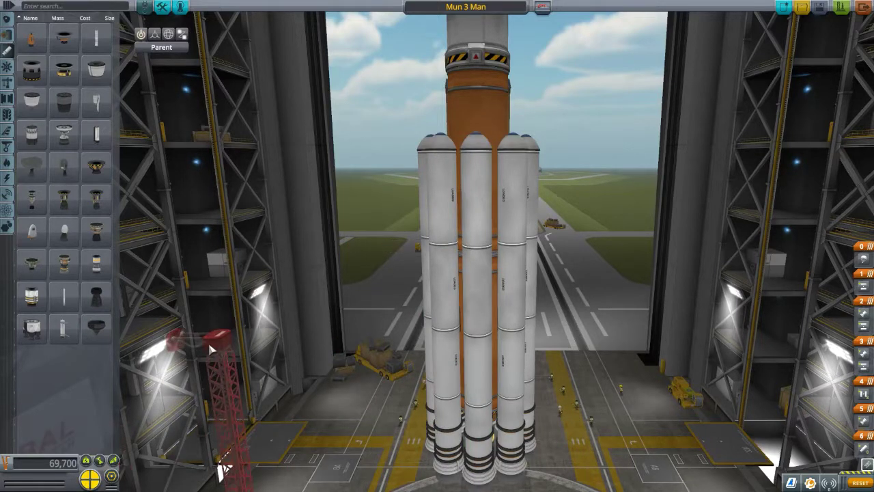
{"action": "left_click", "coordinate": [210, 345]}
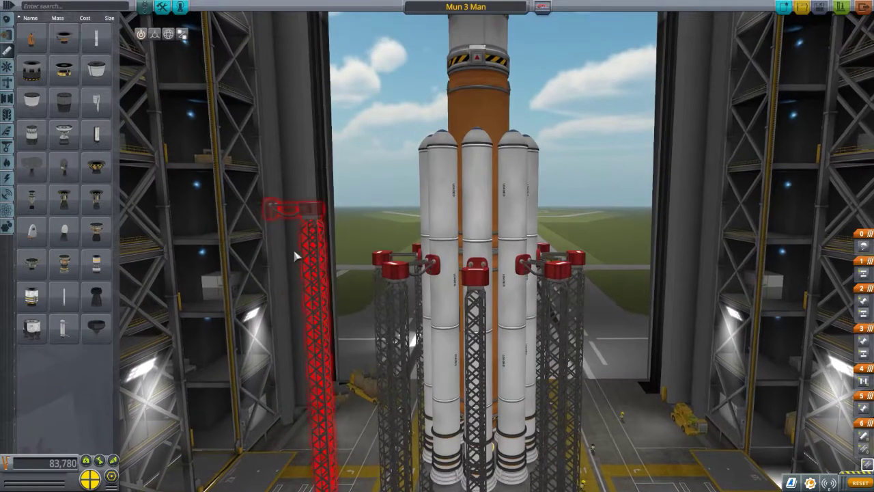
{"action": "key", "text": "Delete"}
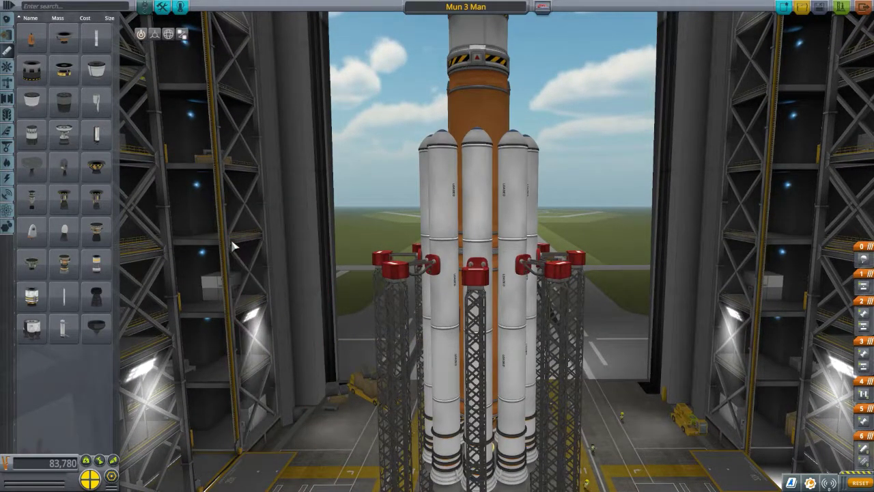
{"action": "scroll", "coordinate": [232, 245], "scroll_direction": "up", "scroll_amount": 2}
{"action": "left_click_drag", "start_coordinate": [365, 390], "coordinate": [382, 394]}
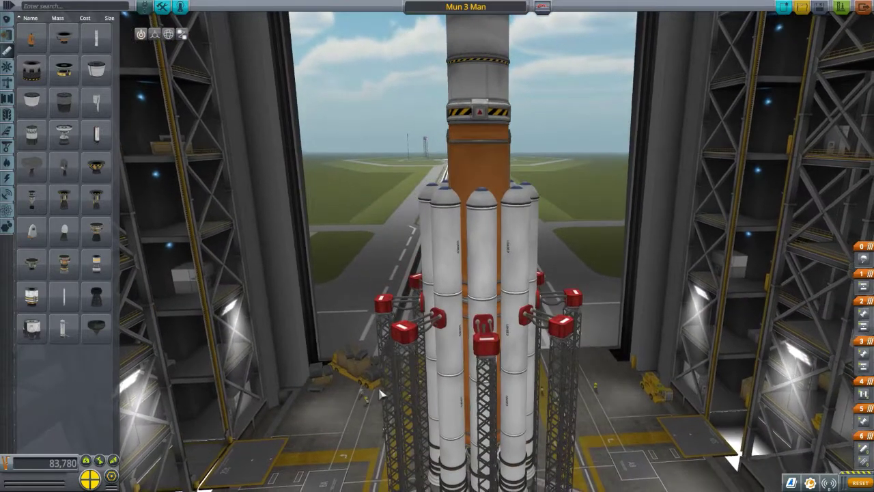
Return to the Delta V Calculator workbook and compare the wet and dry masses in the first rocket's Stage 1 - ATM and Vac tables
{"action": "key", "text": "super"}
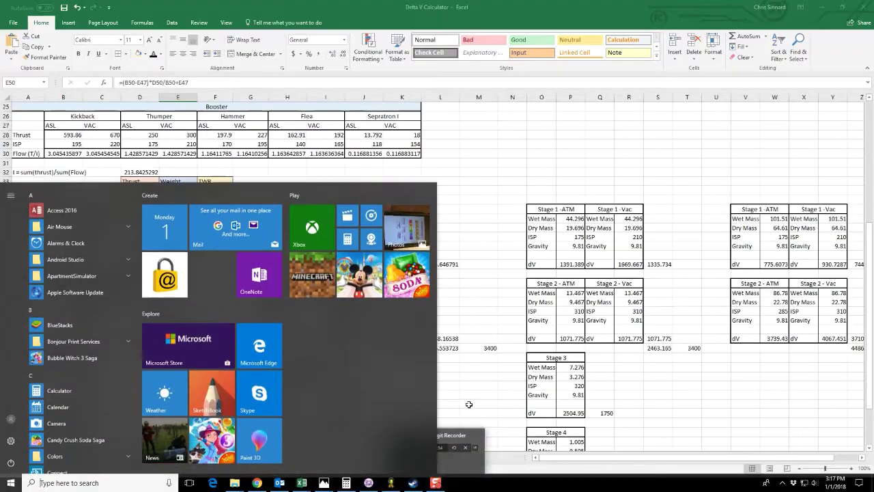
{"action": "left_click", "coordinate": [461, 378]}
{"action": "left_click", "coordinate": [71, 218]}
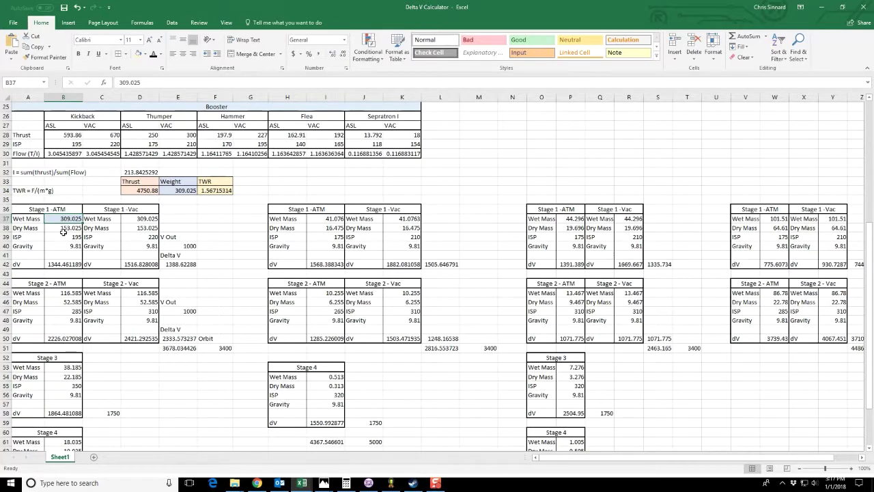
{"action": "left_click", "coordinate": [61, 231]}
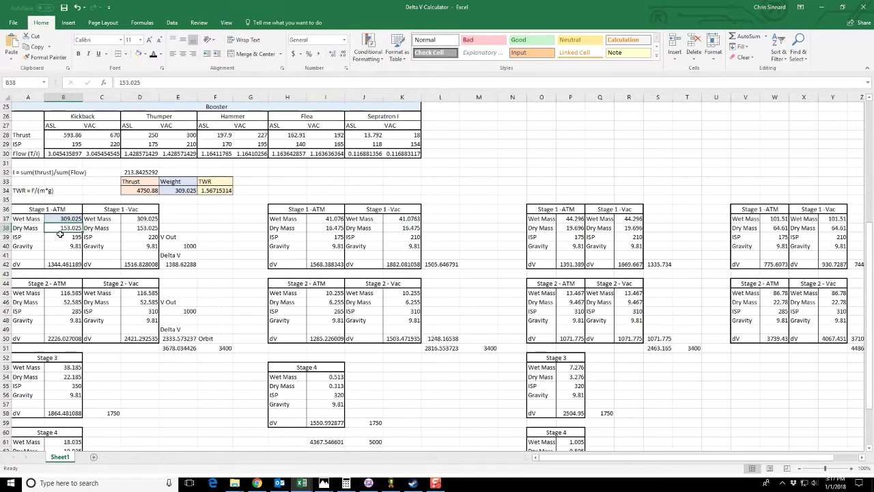
{"action": "left_click", "coordinate": [134, 218]}
{"action": "left_click", "coordinate": [136, 230]}
{"action": "left_click_drag", "start_coordinate": [46, 211], "coordinate": [39, 263]}
{"action": "left_click_drag", "start_coordinate": [107, 209], "coordinate": [101, 267]}
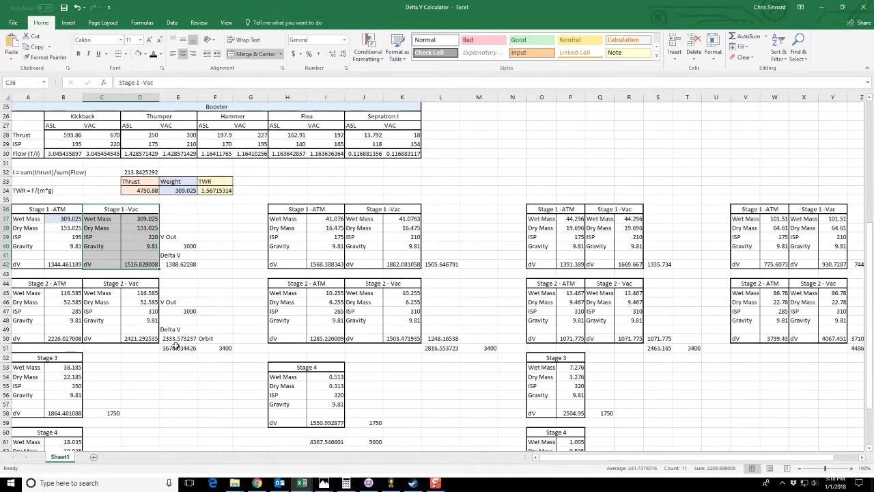
Check the formula of the total below the first rocket's Stage 2 Delta V, along with the Stage 1 - ATM dV it references
{"action": "left_click", "coordinate": [176, 346]}
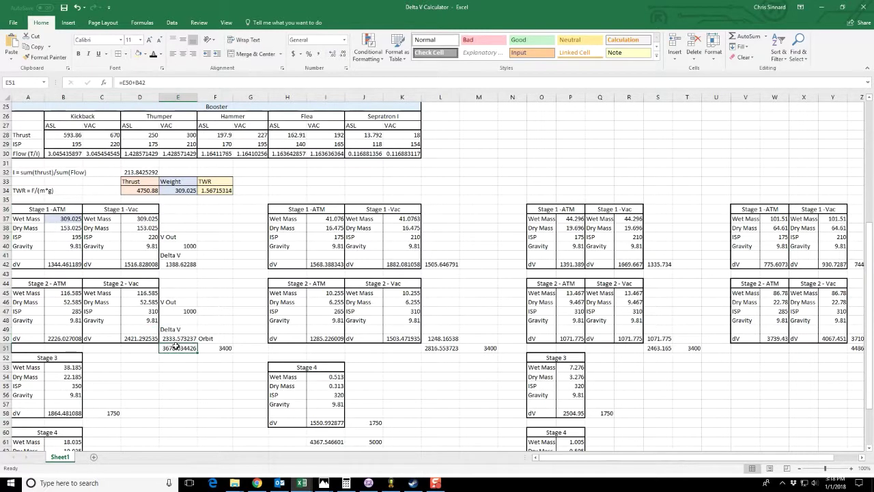
{"action": "left_click", "coordinate": [139, 82]}
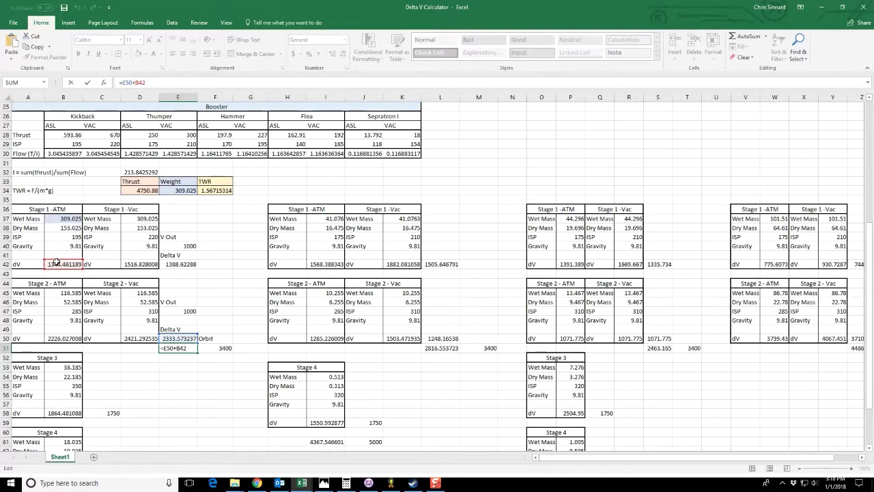
{"action": "key", "text": "Escape"}
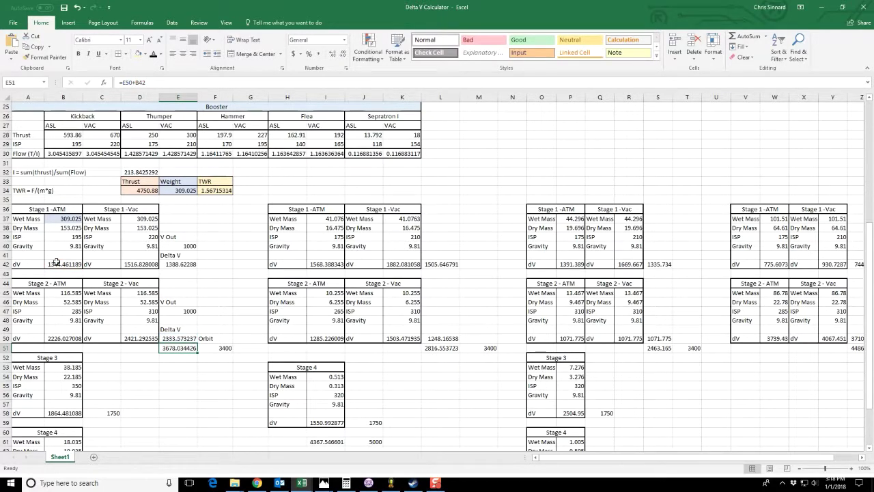
{"action": "left_click", "coordinate": [69, 264]}
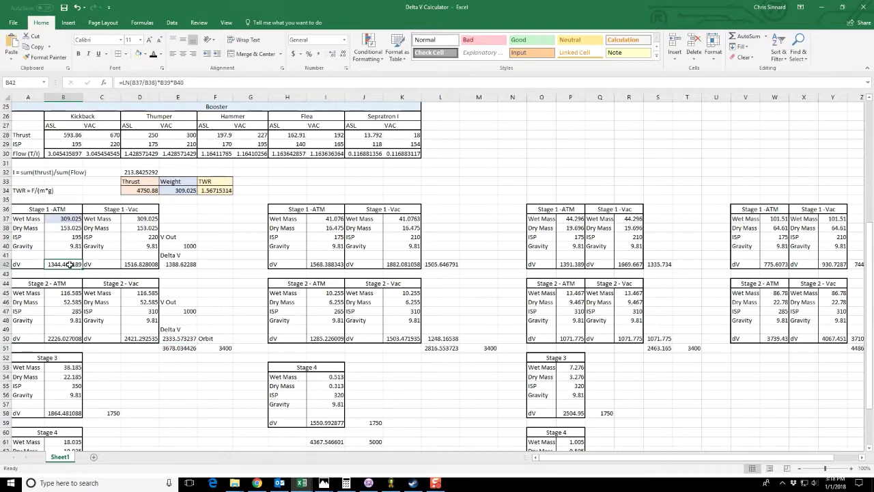
Check which Stage 1 and Stage 2 delta-v cells the first rocket's orbit total adds, and compare the total with the adjacent orbit requirement
{"action": "left_click", "coordinate": [181, 349]}
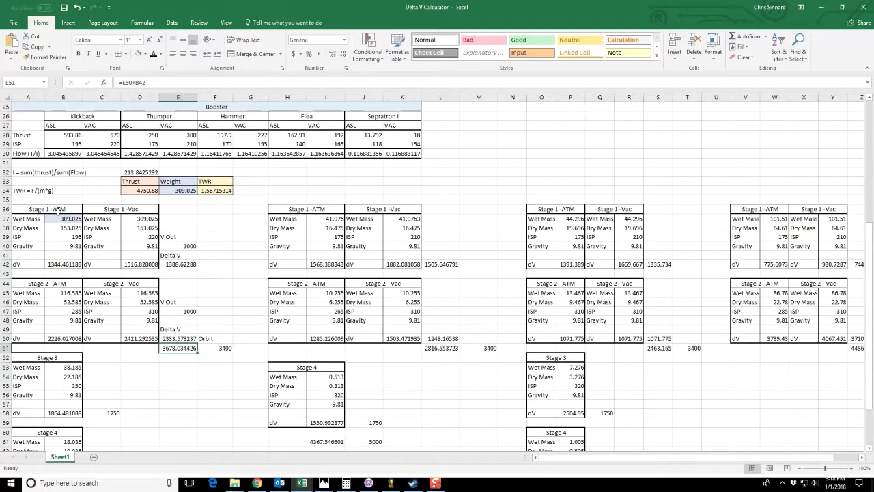
{"action": "left_click", "coordinate": [55, 211]}
{"action": "left_click", "coordinate": [54, 286]}
{"action": "left_click", "coordinate": [180, 350]}
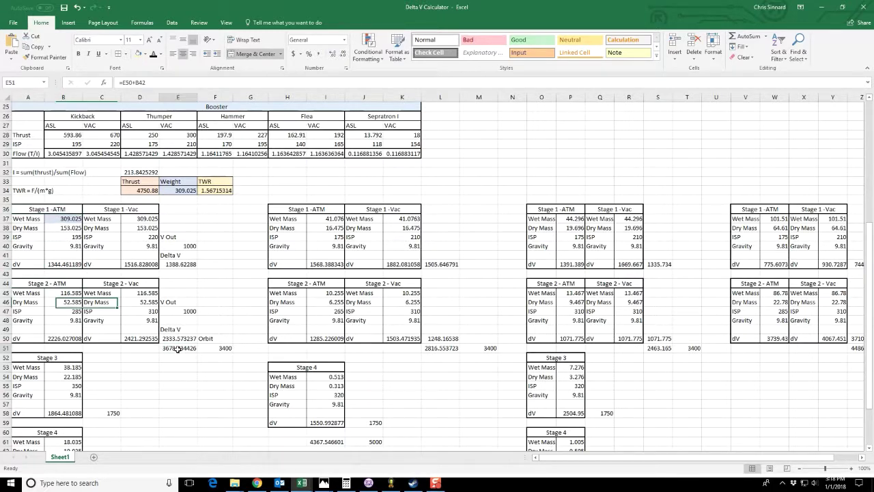
{"action": "key", "text": "F2"}
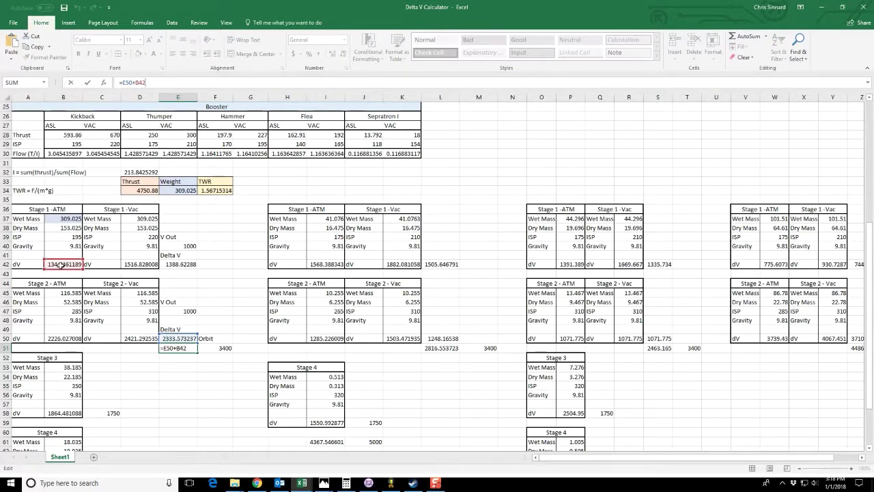
{"action": "key", "text": "Return"}
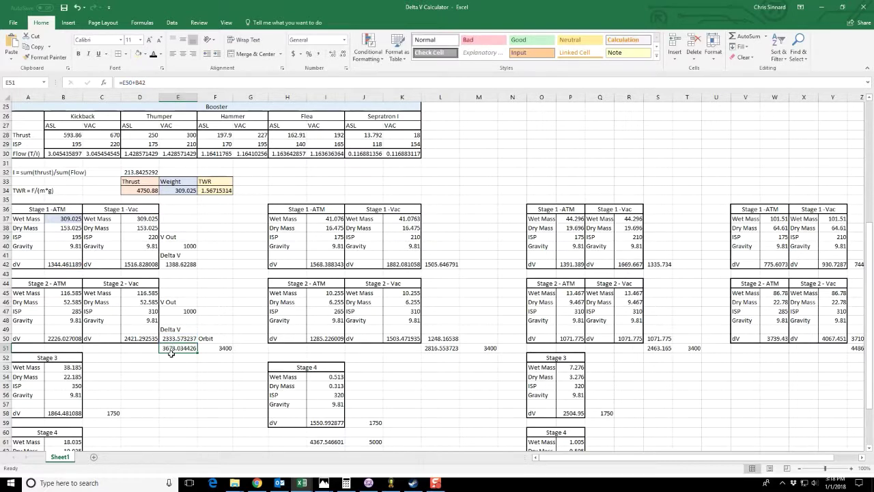
{"action": "left_click", "coordinate": [217, 347]}
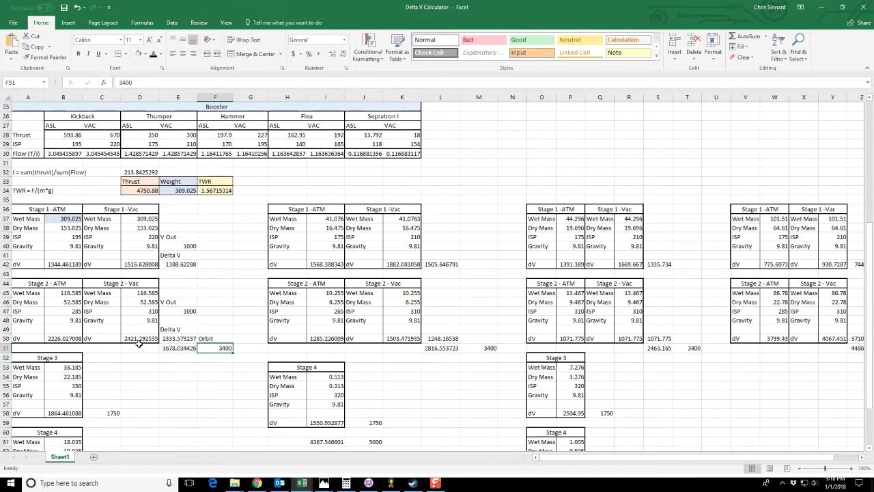
Review the first rocket's Stage 3 and Stage 4 tables, comparing their dV with the required values beside them
{"action": "scroll", "coordinate": [139, 343], "scroll_direction": "down", "scroll_amount": 2}
{"action": "scroll", "coordinate": [138, 344], "scroll_direction": "down", "scroll_amount": 1}
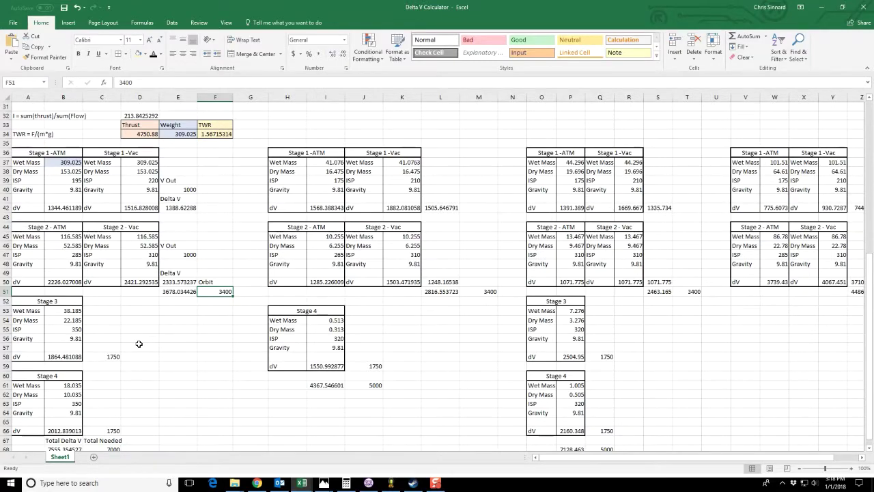
{"action": "scroll", "coordinate": [139, 343], "scroll_direction": "down", "scroll_amount": 1}
{"action": "left_click", "coordinate": [172, 265]}
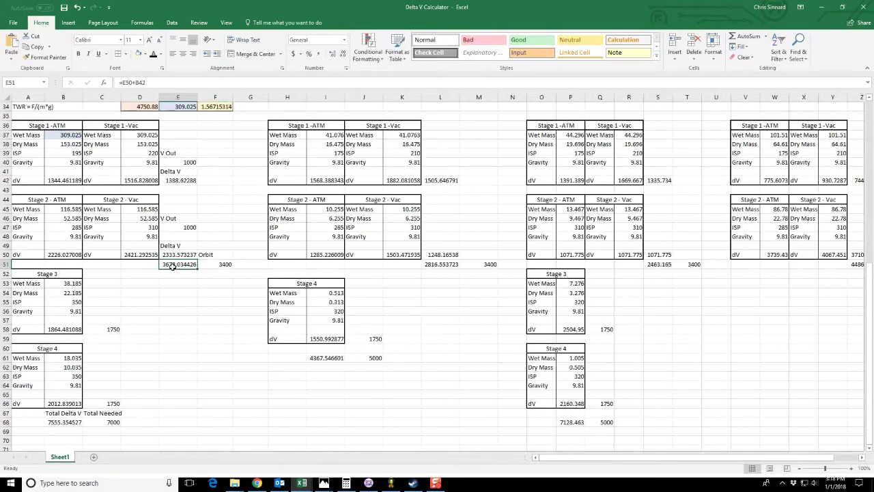
{"action": "scroll", "coordinate": [172, 267], "scroll_direction": "up", "scroll_amount": 1}
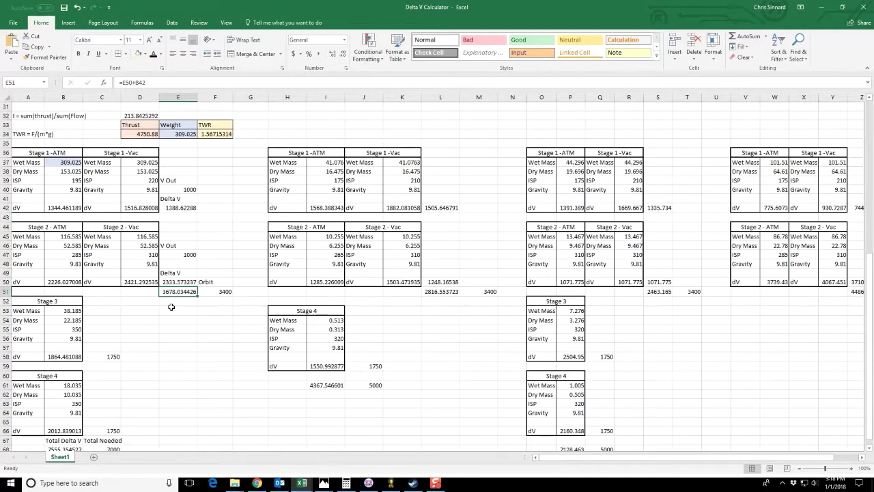
{"action": "scroll", "coordinate": [136, 294], "scroll_direction": "down", "scroll_amount": 1}
{"action": "left_click_drag", "start_coordinate": [104, 283], "coordinate": [107, 329]}
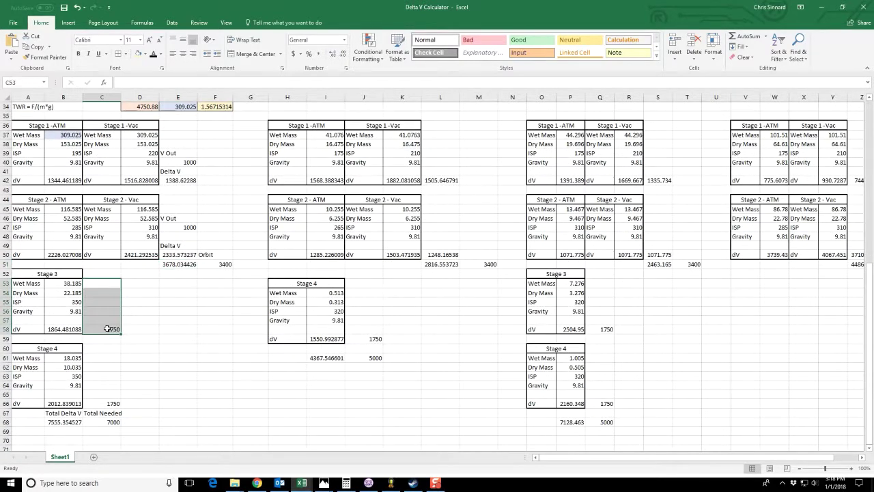
{"action": "scroll", "coordinate": [107, 329], "scroll_direction": "up", "scroll_amount": 1}
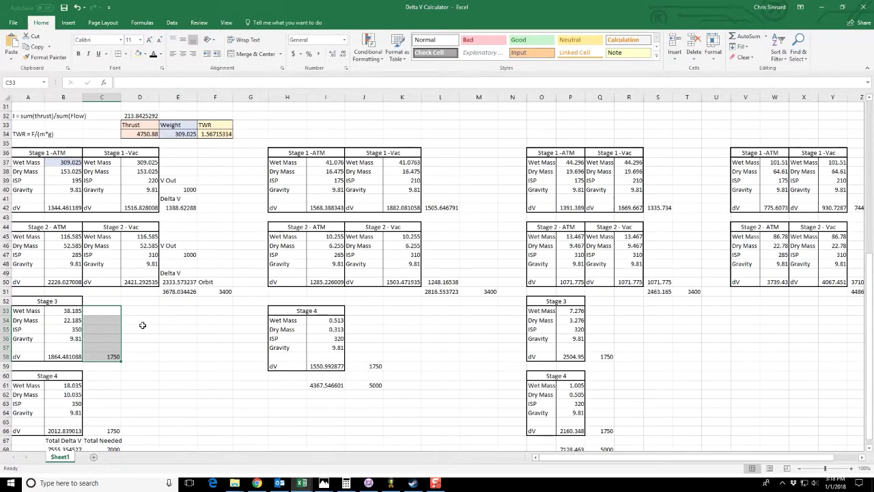
{"action": "scroll", "coordinate": [96, 311], "scroll_direction": "down", "scroll_amount": 1}
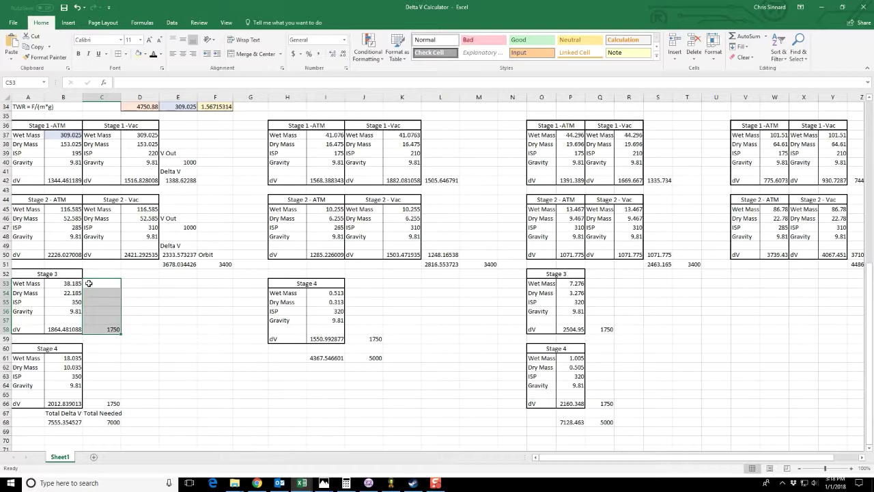
{"action": "left_click", "coordinate": [88, 283]}
{"action": "left_click_drag", "start_coordinate": [74, 358], "coordinate": [68, 408]}
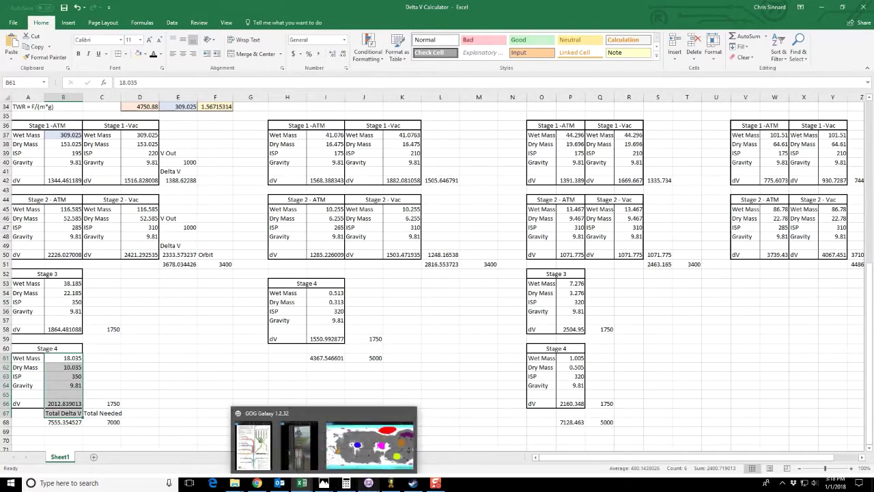
Switch to Kerbal Space Program and inspect the upper stages and side-mounted pods of the Mun 3 Man rocket
{"action": "left_click", "coordinate": [390, 483]}
{"action": "scroll", "coordinate": [366, 298], "scroll_direction": "up", "scroll_amount": 5}
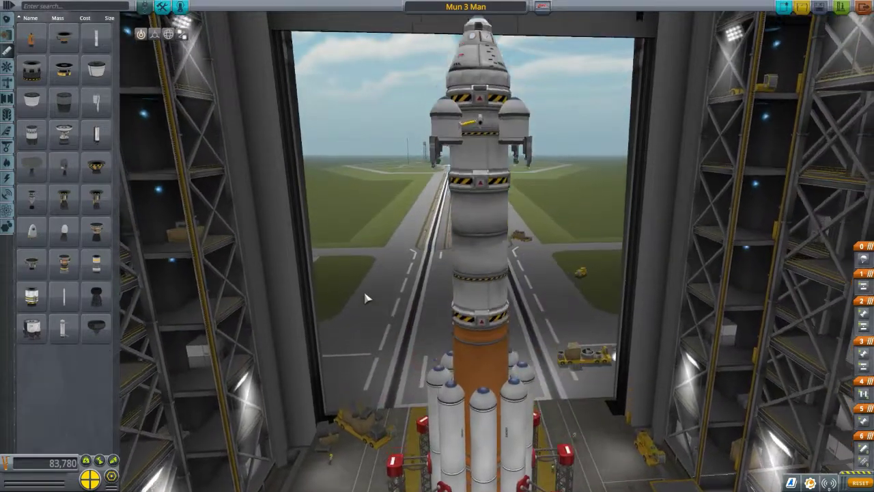
{"action": "left_click_drag", "start_coordinate": [433, 141], "coordinate": [468, 29]}
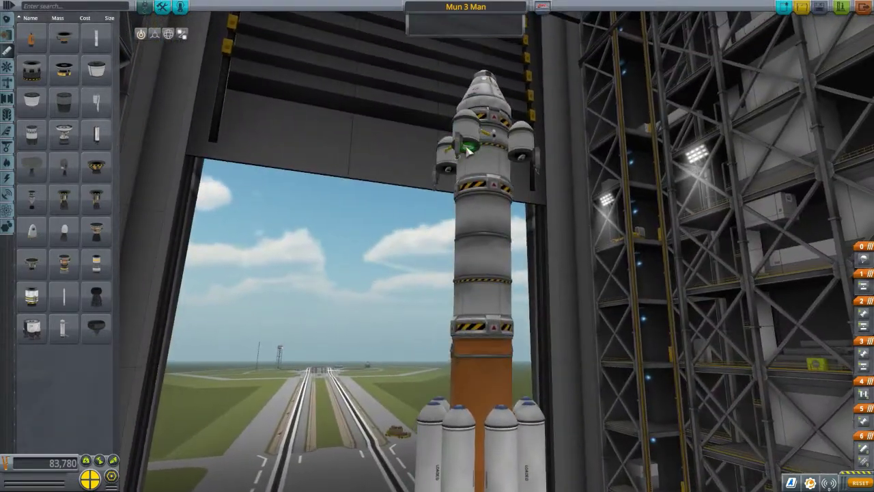
{"action": "left_click_drag", "start_coordinate": [342, 189], "coordinate": [307, 203]}
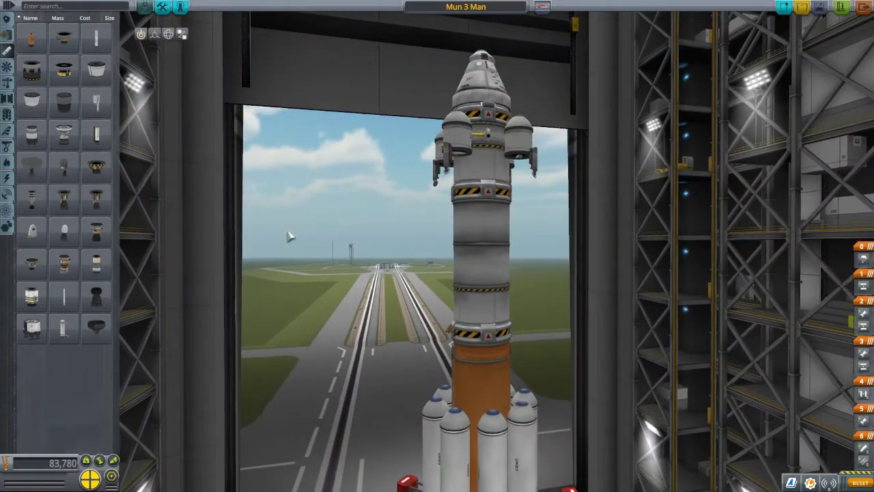
Return to the Delta V Calculator workbook, check the cells summed in the first rocket's Total Delta V, and compare it with Total Needed
{"action": "key", "text": "super"}
{"action": "key", "text": "Escape"}
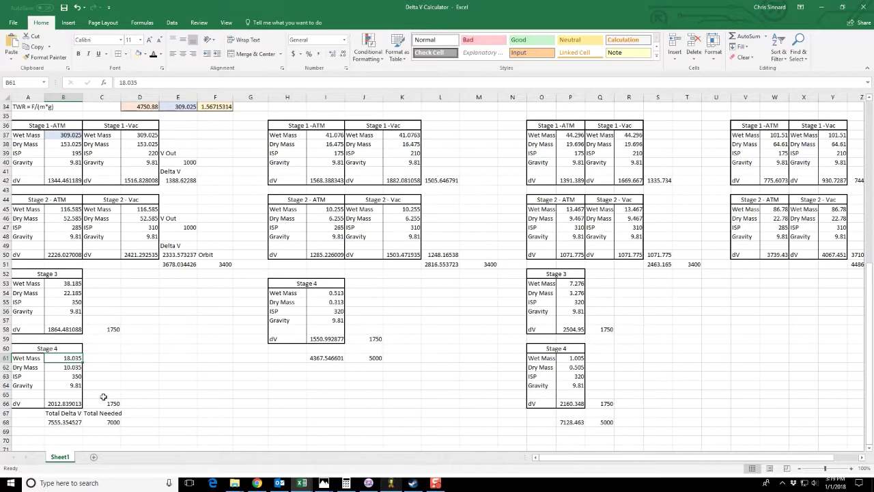
{"action": "scroll", "coordinate": [107, 394], "scroll_direction": "up", "scroll_amount": 1}
{"action": "scroll", "coordinate": [107, 393], "scroll_direction": "down", "scroll_amount": 2}
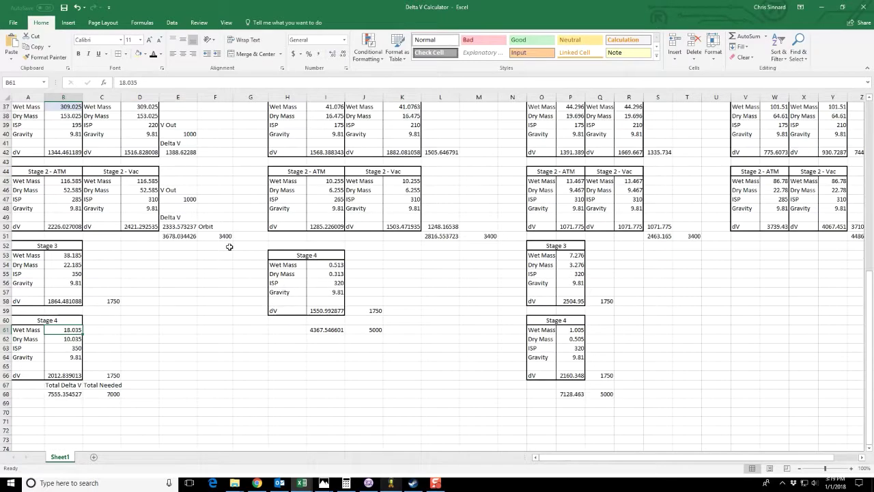
{"action": "left_click", "coordinate": [61, 395]}
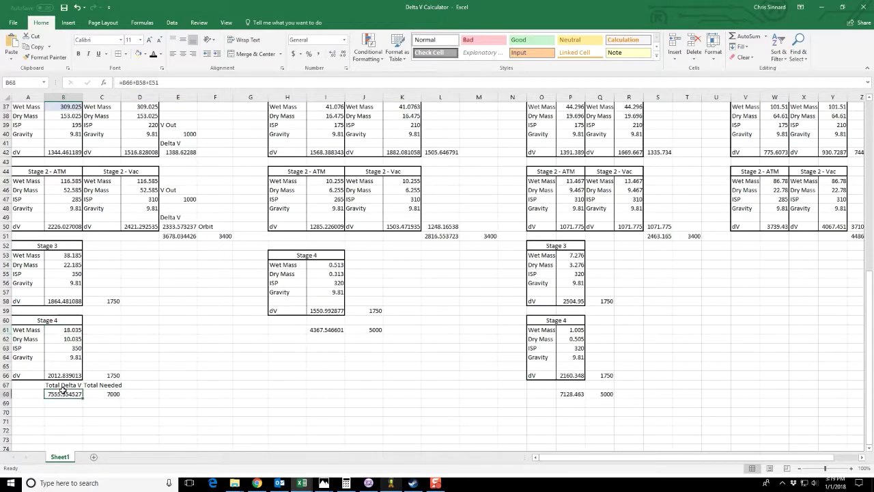
{"action": "left_click", "coordinate": [164, 83]}
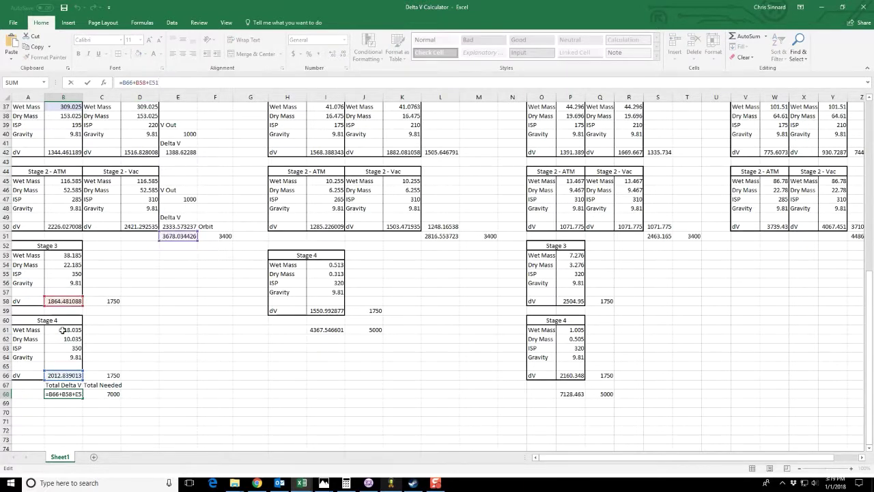
{"action": "key", "text": "ctrl+Return"}
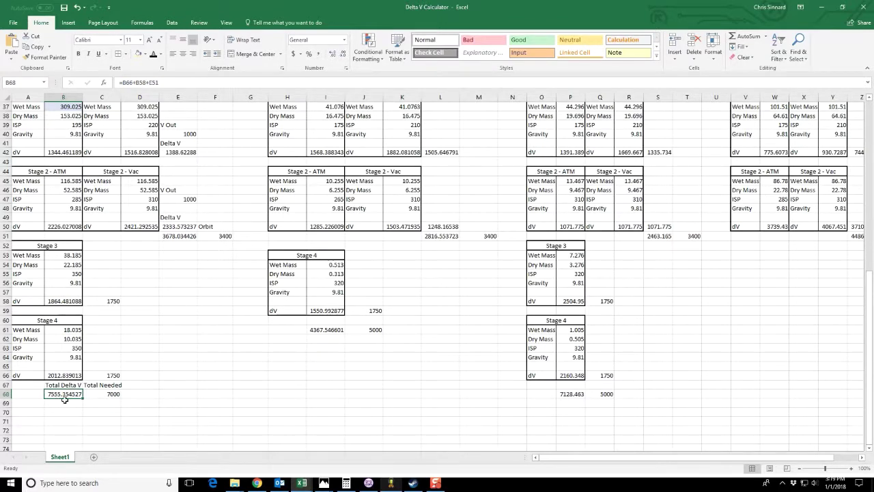
{"action": "left_click", "coordinate": [98, 395]}
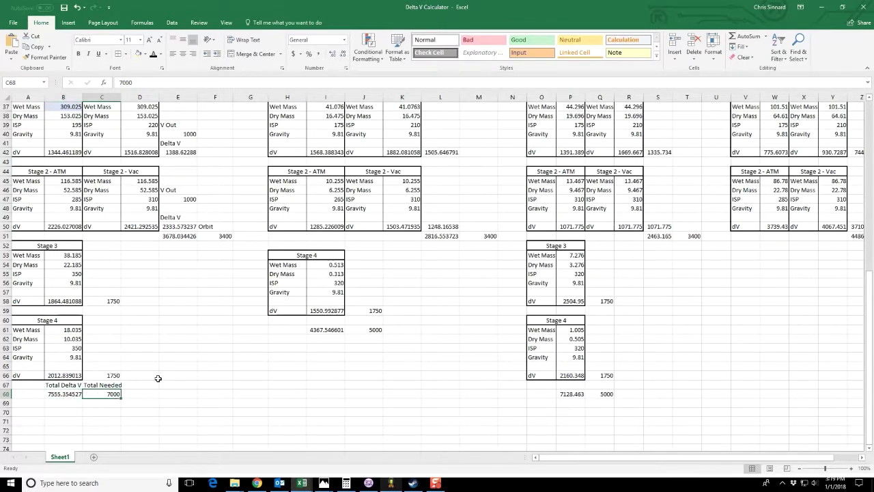
{"action": "left_click", "coordinate": [63, 397]}
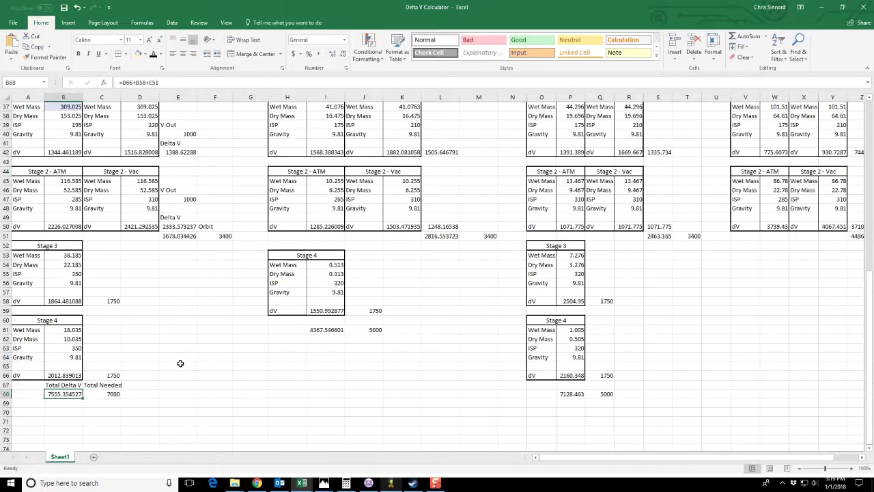
Examine the TWR = F/(m*g) section, checking the source of its Weight and the Kickback thrust reference in its Thrust formula
{"action": "scroll", "coordinate": [180, 363], "scroll_direction": "up", "scroll_amount": 8}
{"action": "scroll", "coordinate": [181, 364], "scroll_direction": "down", "scroll_amount": 8}
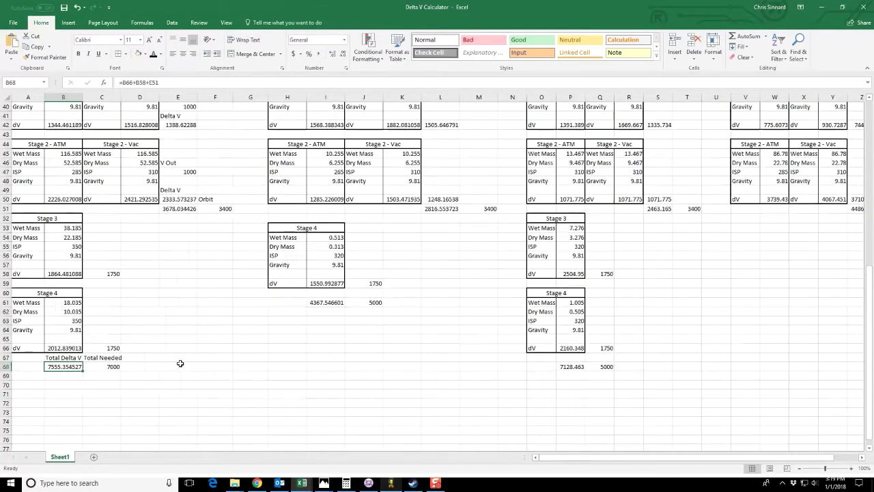
{"action": "scroll", "coordinate": [181, 364], "scroll_direction": "up", "scroll_amount": 4}
{"action": "scroll", "coordinate": [180, 363], "scroll_direction": "up", "scroll_amount": 5}
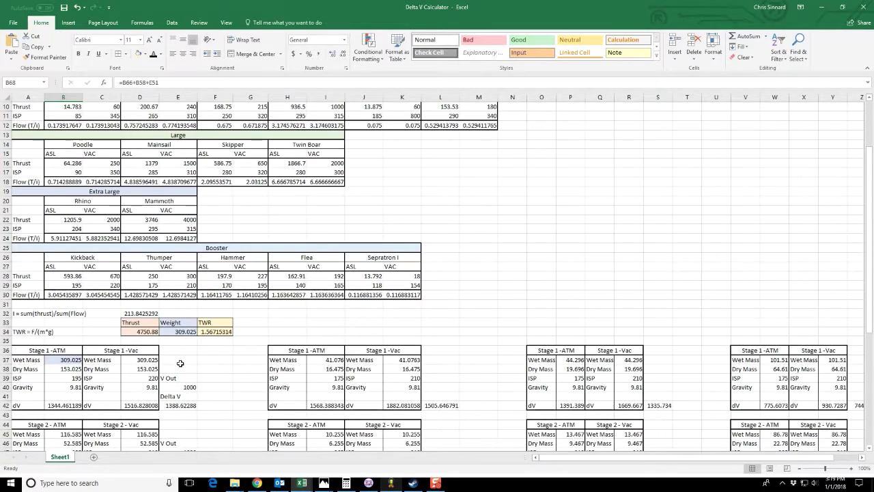
{"action": "left_click", "coordinate": [17, 334]}
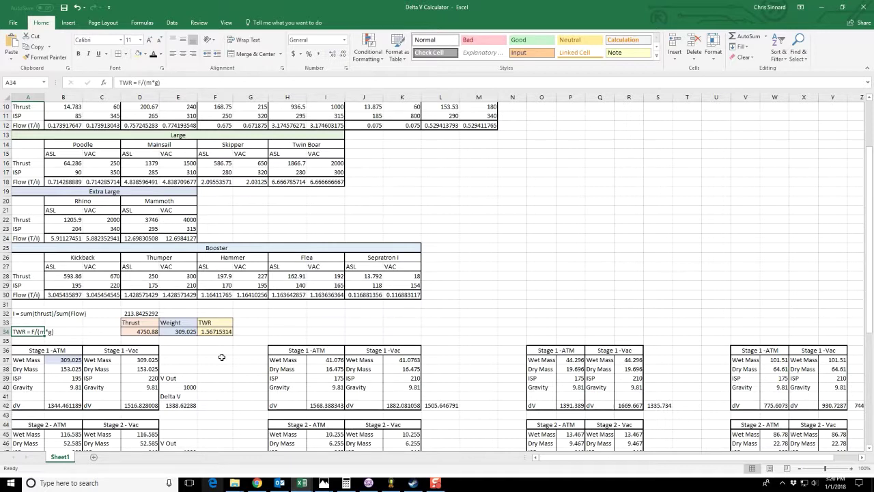
{"action": "left_click", "coordinate": [191, 332]}
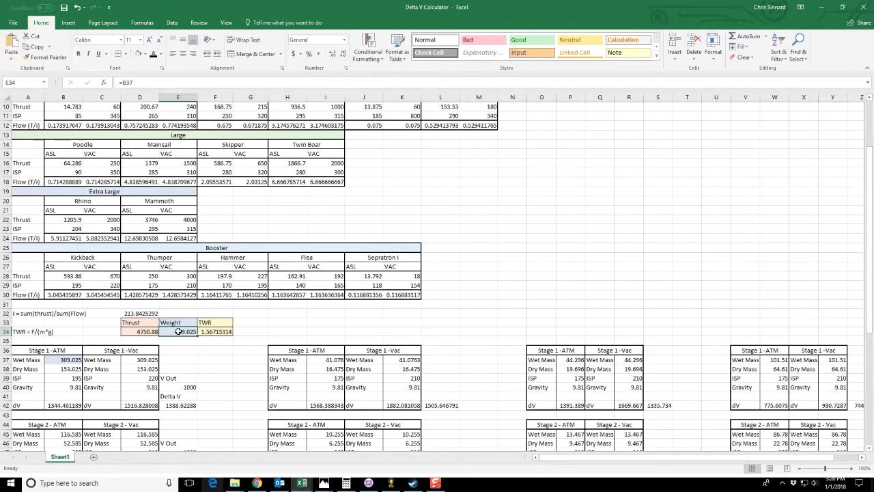
{"action": "left_click", "coordinate": [140, 332]}
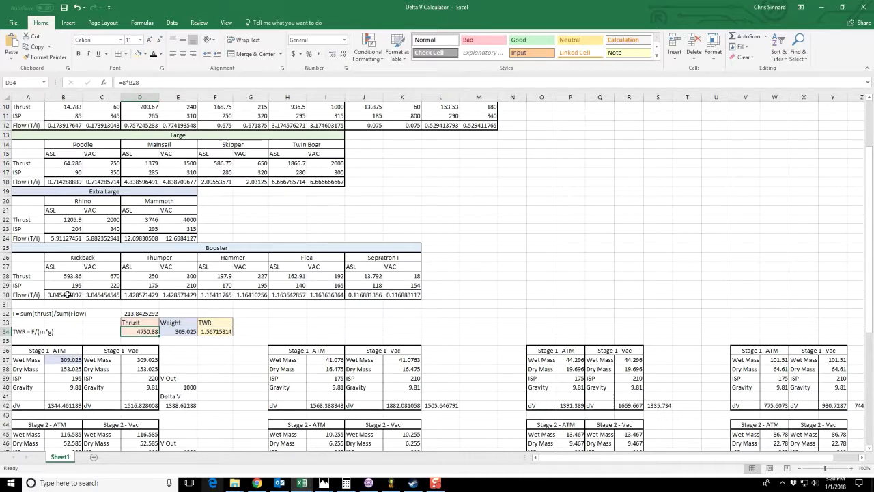
{"action": "left_click", "coordinate": [127, 82]}
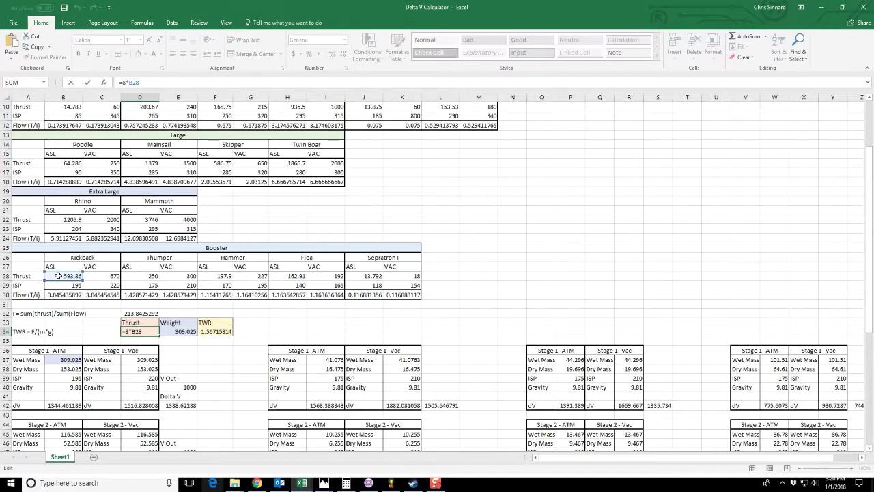
{"action": "key", "text": "Return"}
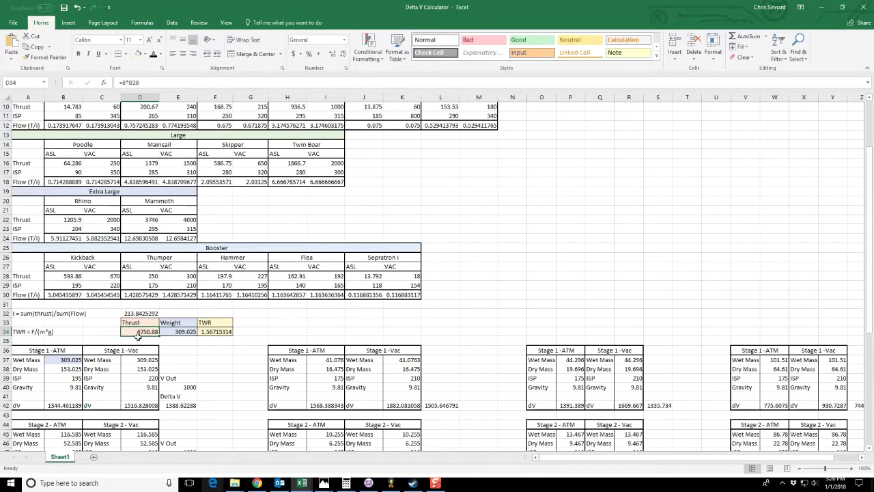
Check how the TWR cell's formula combines the Thrust, Weight and gravity values
{"action": "left_click", "coordinate": [210, 332]}
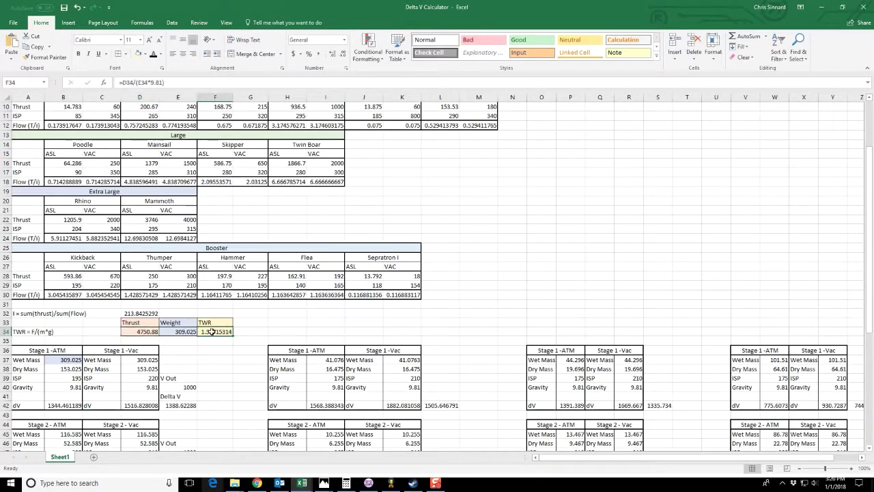
{"action": "left_click", "coordinate": [128, 83]}
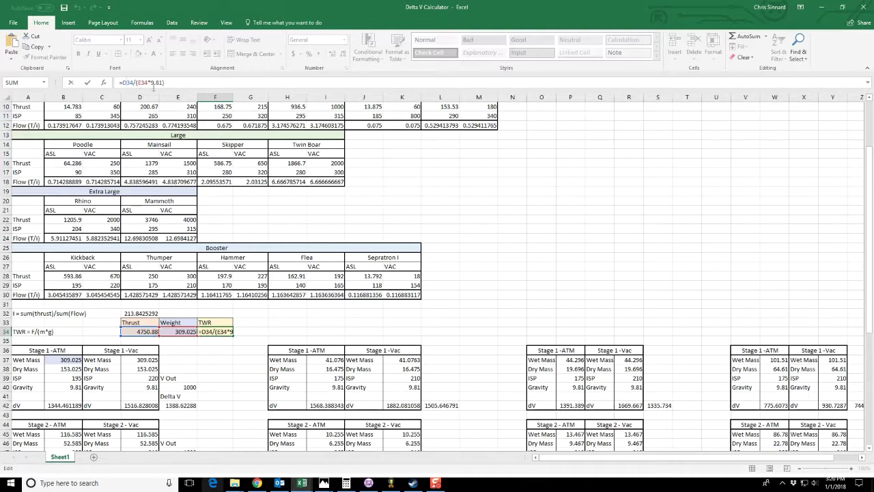
{"action": "key", "text": "Escape"}
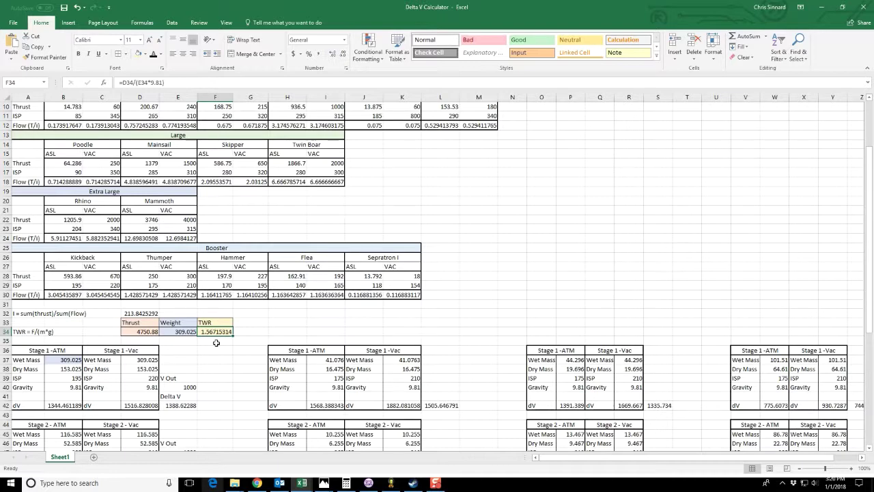
Look at the combined Isp formula, I = sum(thrust)/sum(Flow), and the dV formula in the first rocket's Stage 2 - ATM table
{"action": "left_click", "coordinate": [18, 313]}
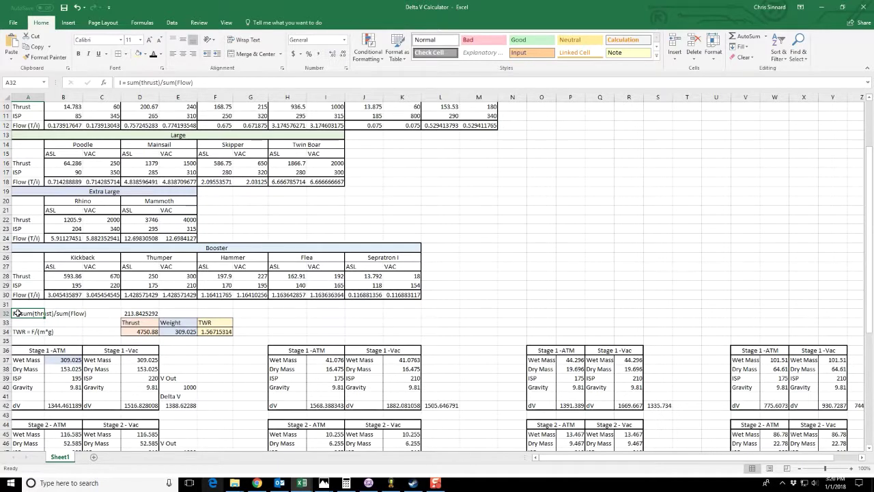
{"action": "scroll", "coordinate": [25, 311], "scroll_direction": "down", "scroll_amount": 4}
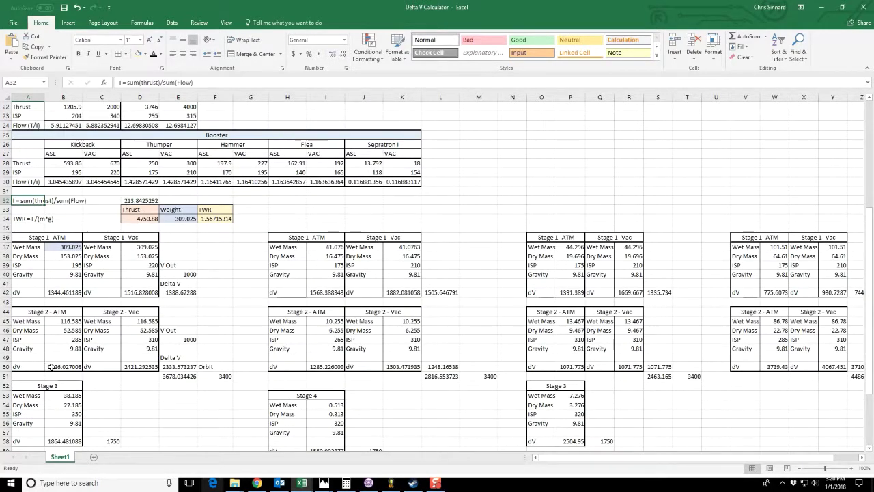
{"action": "left_click", "coordinate": [51, 367]}
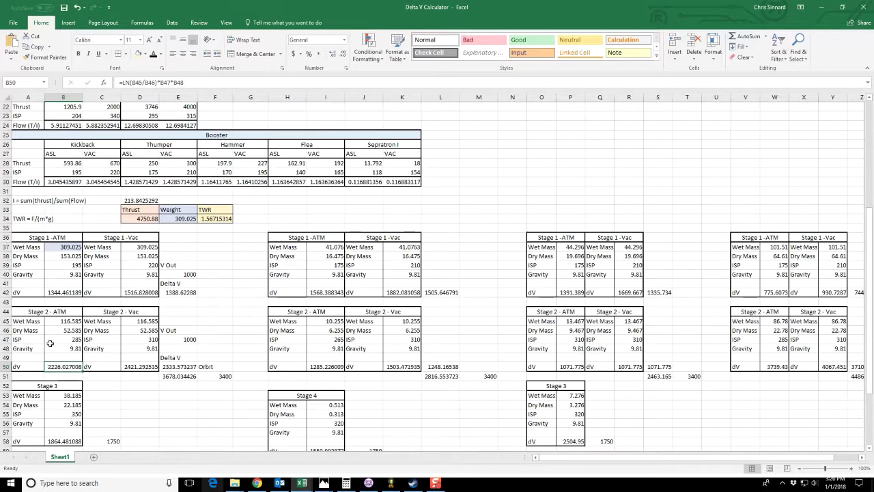
Check the first rocket's Stage 1 - ATM dV formula, then look over the Kickback, Mainsail, Poodle and Terrier entries in the engine tables
{"action": "left_click", "coordinate": [53, 292]}
{"action": "scroll", "coordinate": [55, 290], "scroll_direction": "up", "scroll_amount": 4}
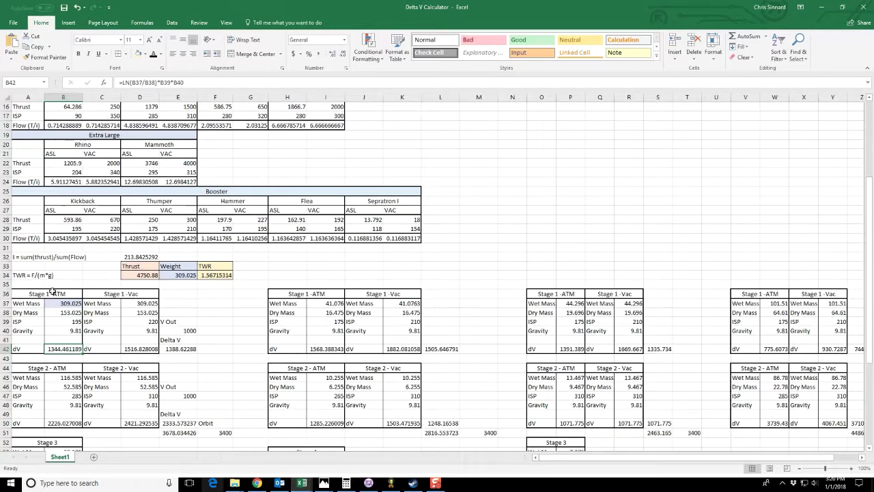
{"action": "left_click", "coordinate": [76, 256]}
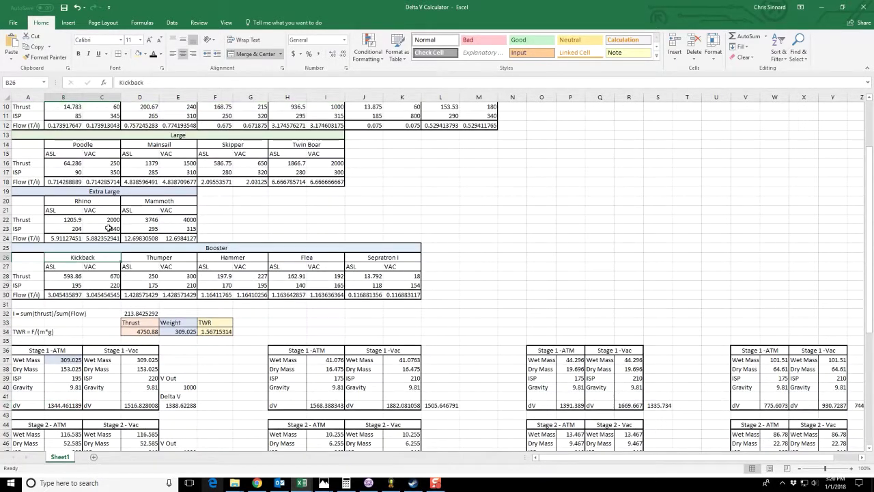
{"action": "left_click", "coordinate": [151, 145]}
{"action": "scroll", "coordinate": [178, 216], "scroll_direction": "up", "scroll_amount": 1}
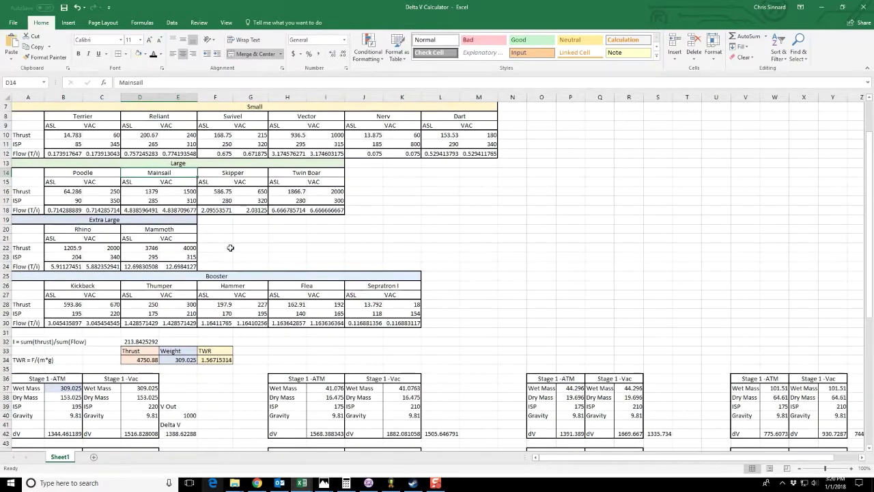
{"action": "scroll", "coordinate": [231, 248], "scroll_direction": "up", "scroll_amount": 1}
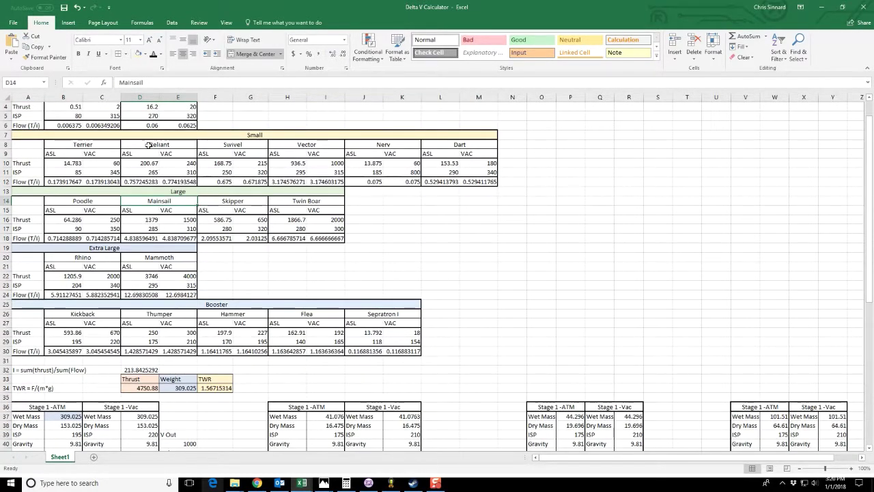
{"action": "left_click", "coordinate": [82, 144]}
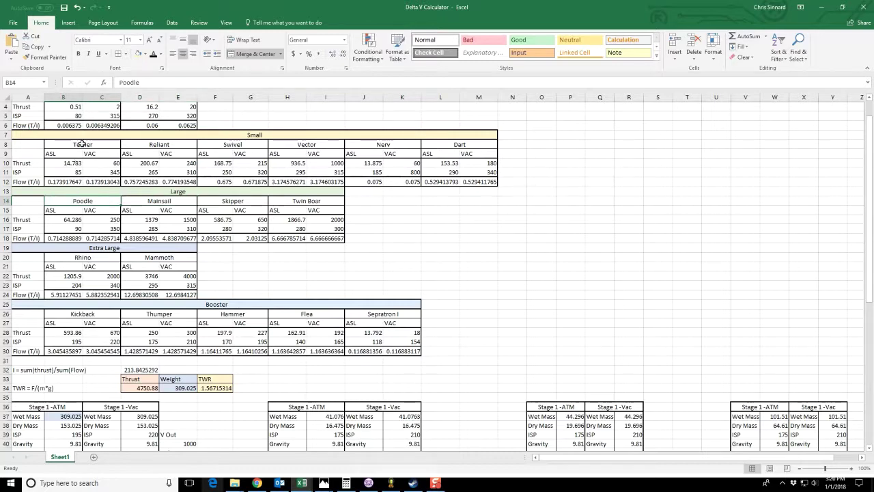
{"action": "scroll", "coordinate": [229, 278], "scroll_direction": "down", "scroll_amount": 2}
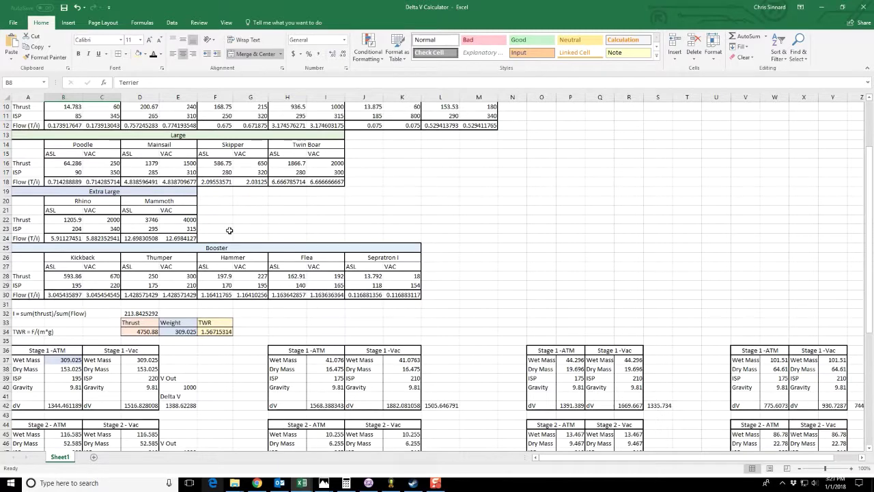
{"action": "scroll", "coordinate": [229, 230], "scroll_direction": "down", "scroll_amount": 1}
Examine how the Kickback's ASL and VAC Flow values are calculated and how the I = sum(thrust)/sum(Flow) result combines Kickback and Mainsail data
{"action": "left_click", "coordinate": [17, 286]}
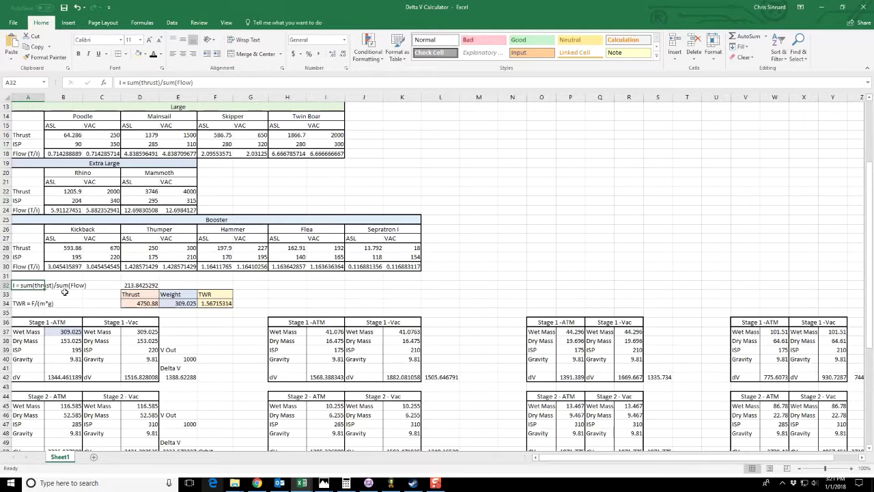
{"action": "left_click", "coordinate": [61, 267]}
{"action": "left_click", "coordinate": [97, 268]}
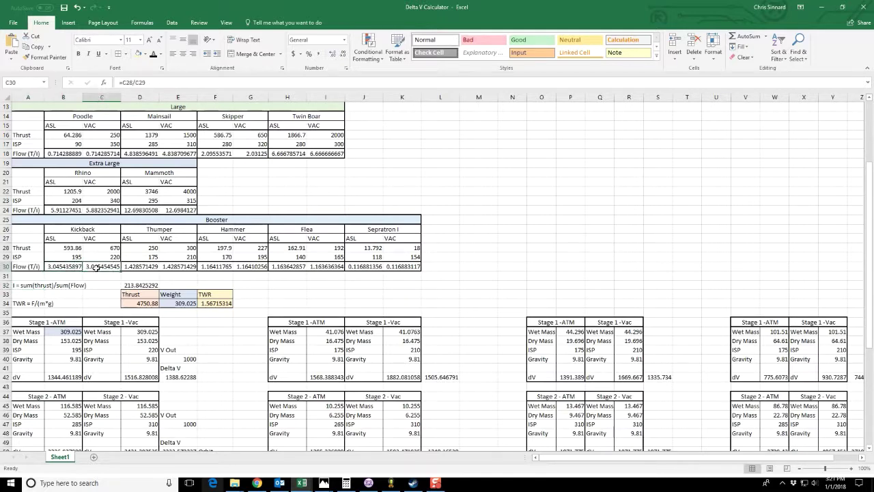
{"action": "left_click", "coordinate": [72, 267]}
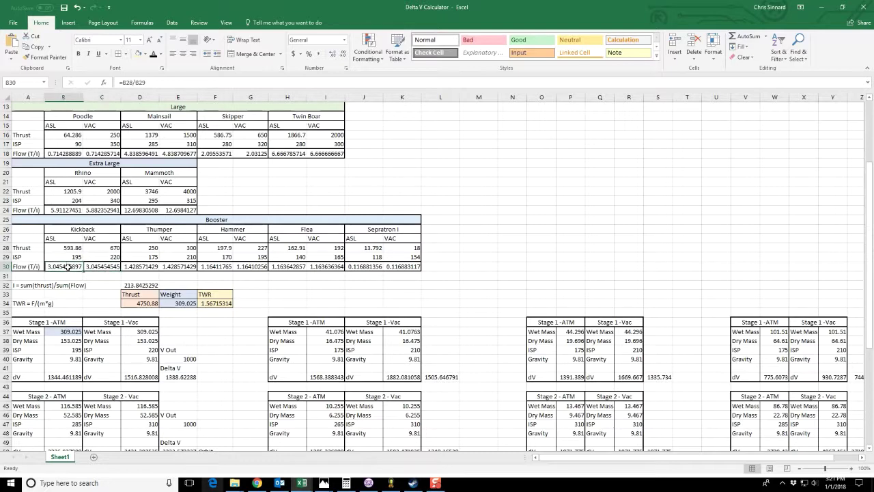
{"action": "left_click", "coordinate": [130, 284]}
{"action": "scroll", "coordinate": [131, 285], "scroll_direction": "up", "scroll_amount": 2}
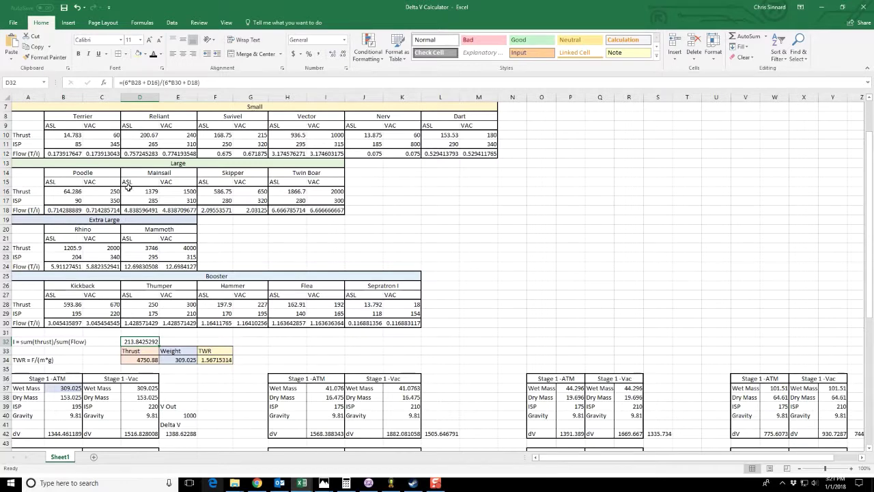
Try a Kickback count of 8 in both the thrust and flow sums of the combined Isp formula, then cancel and recheck its references
{"action": "left_click", "coordinate": [128, 83]}
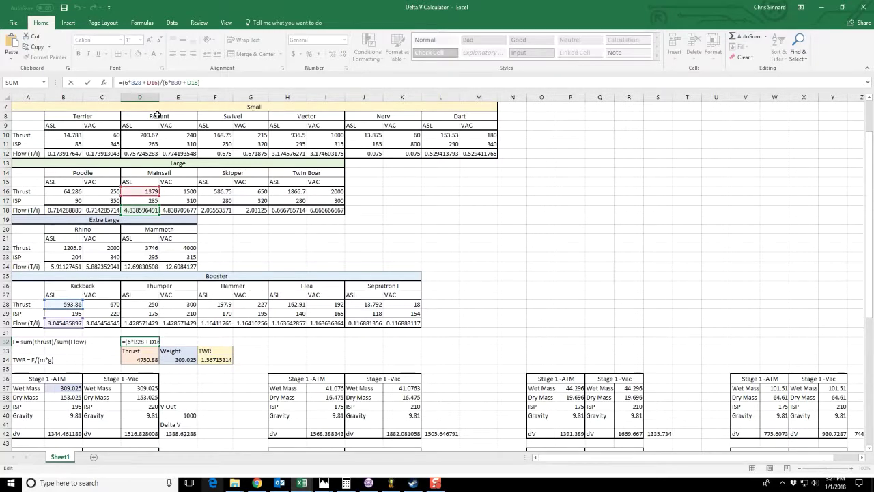
{"action": "key", "text": "BackSpace"}
{"action": "type", "text": "8"}
{"action": "key", "text": "BackSpace"}
{"action": "type", "text": "8"}
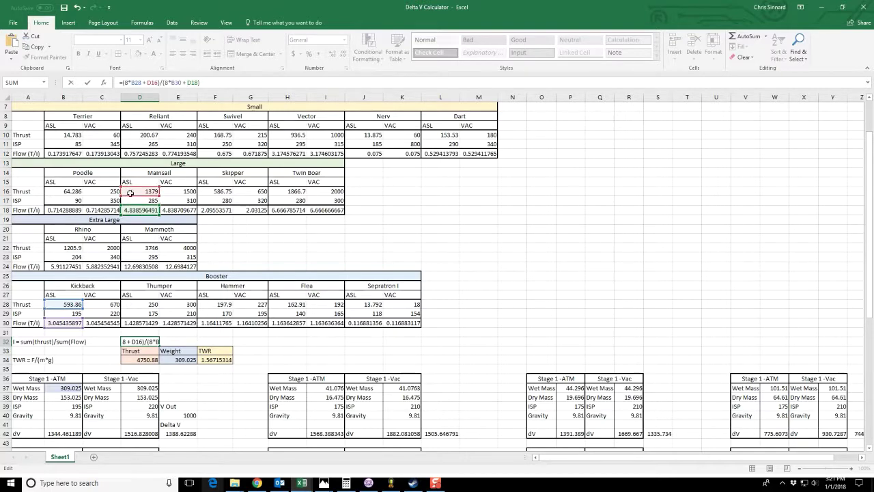
{"action": "key", "text": "ctrl+Return"}
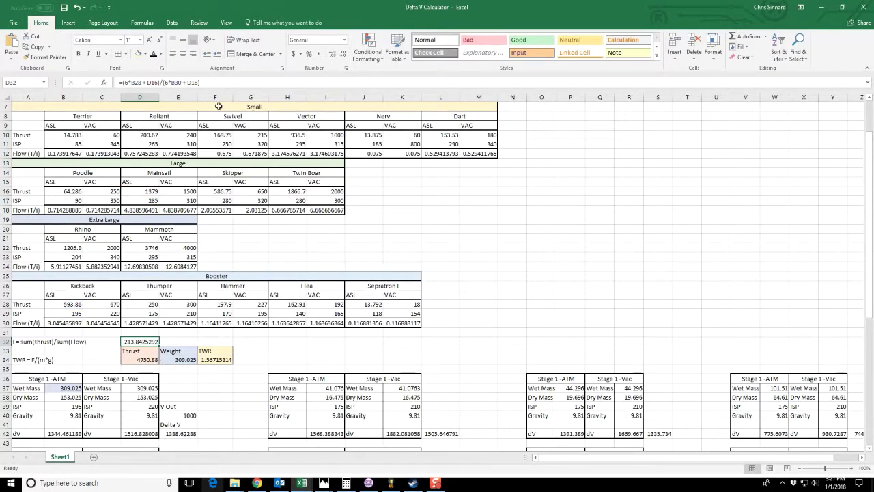
{"action": "key", "text": "F2"}
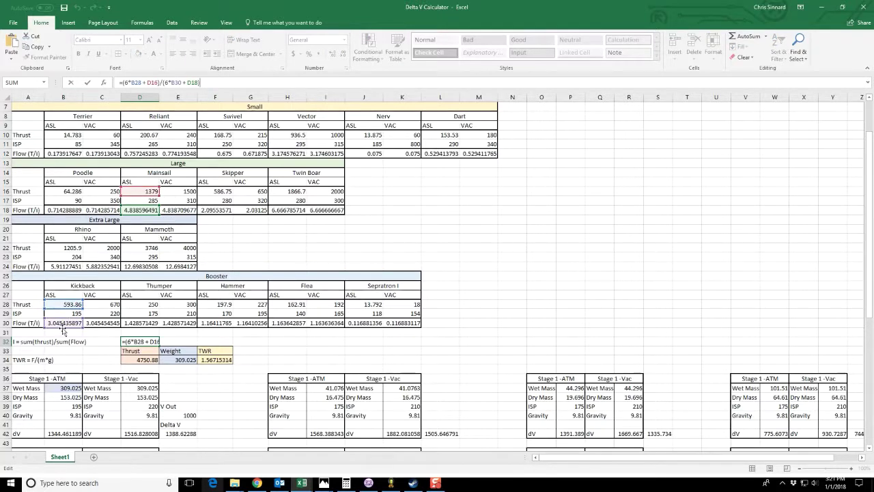
{"action": "key", "text": "Escape"}
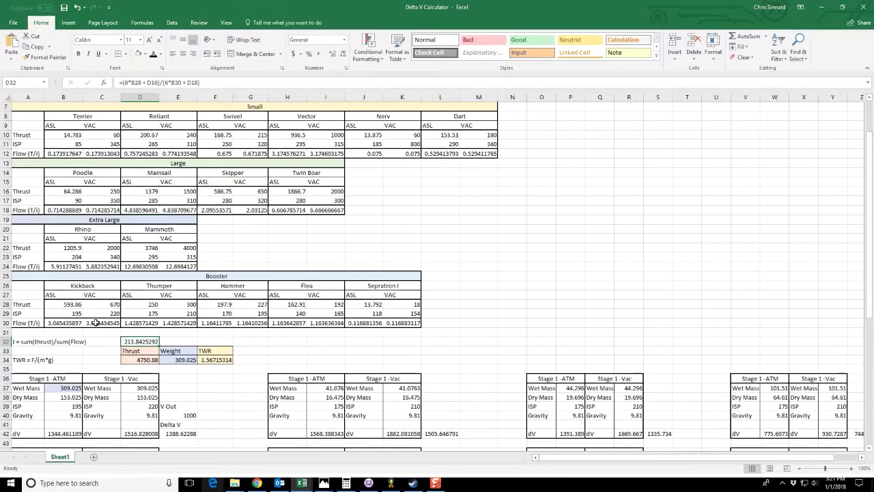
Compare the ISP values in the first rocket's Stage 1 - ATM and Stage 1 - Vac tables with the Kickback's ASL and VAC values
{"action": "scroll", "coordinate": [95, 322], "scroll_direction": "down", "scroll_amount": 1}
{"action": "left_click", "coordinate": [139, 377]}
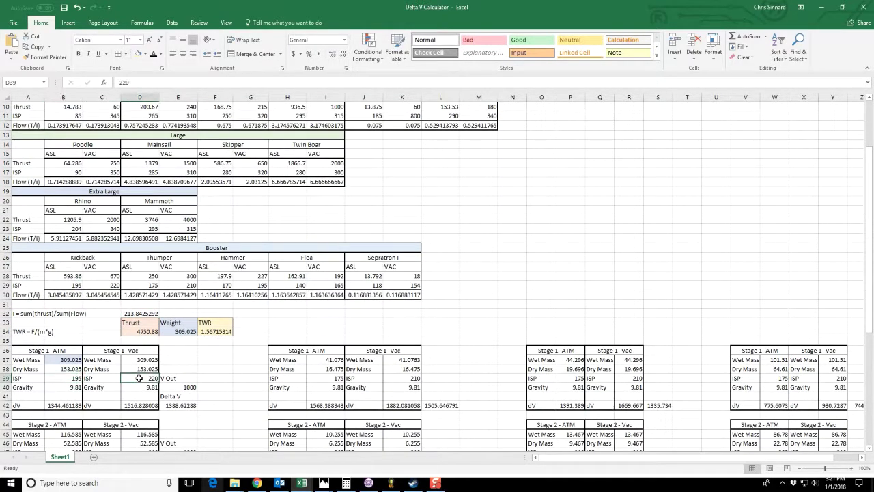
{"action": "left_click", "coordinate": [70, 377]}
{"action": "scroll", "coordinate": [70, 378], "scroll_direction": "down", "scroll_amount": 1}
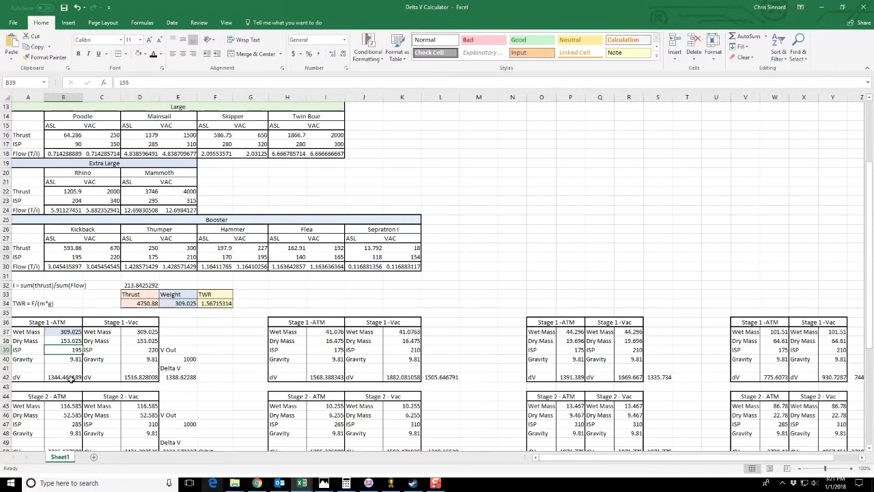
{"action": "scroll", "coordinate": [109, 279], "scroll_direction": "up", "scroll_amount": 1}
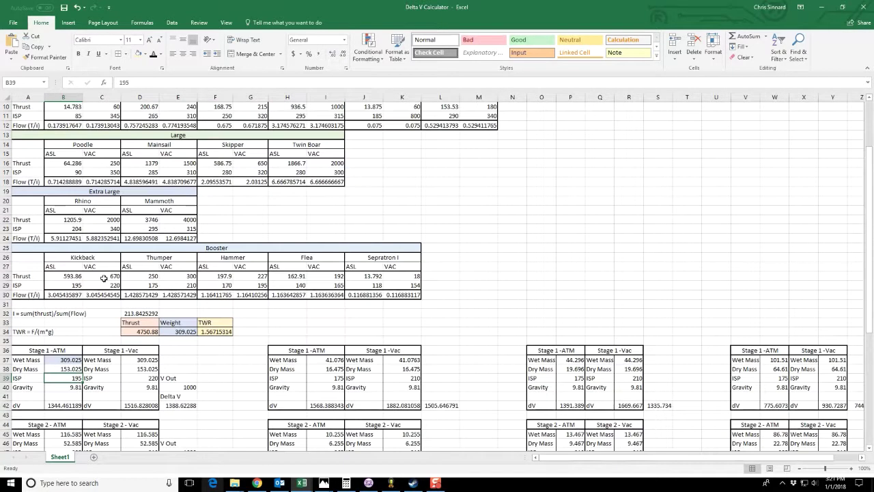
{"action": "scroll", "coordinate": [102, 301], "scroll_direction": "down", "scroll_amount": 2}
{"action": "left_click", "coordinate": [137, 323]}
{"action": "left_click", "coordinate": [73, 323]}
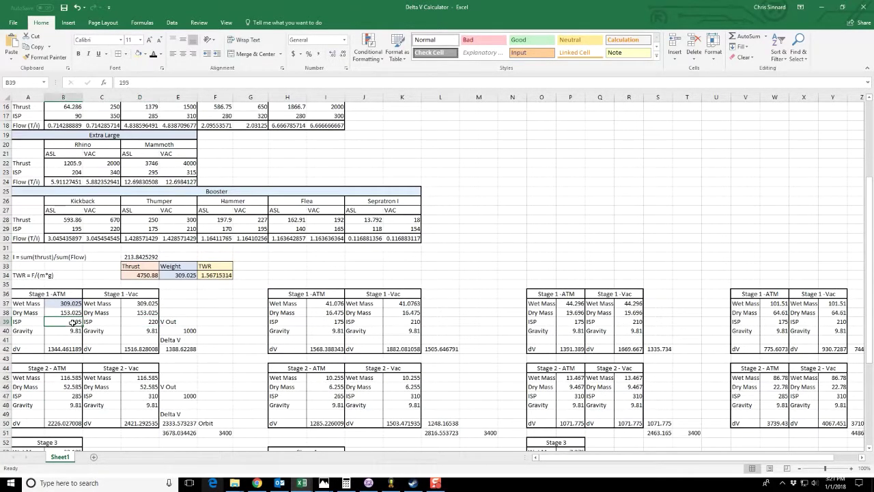
{"action": "scroll", "coordinate": [73, 324], "scroll_direction": "up", "scroll_amount": 3}
{"action": "scroll", "coordinate": [71, 328], "scroll_direction": "down", "scroll_amount": 2}
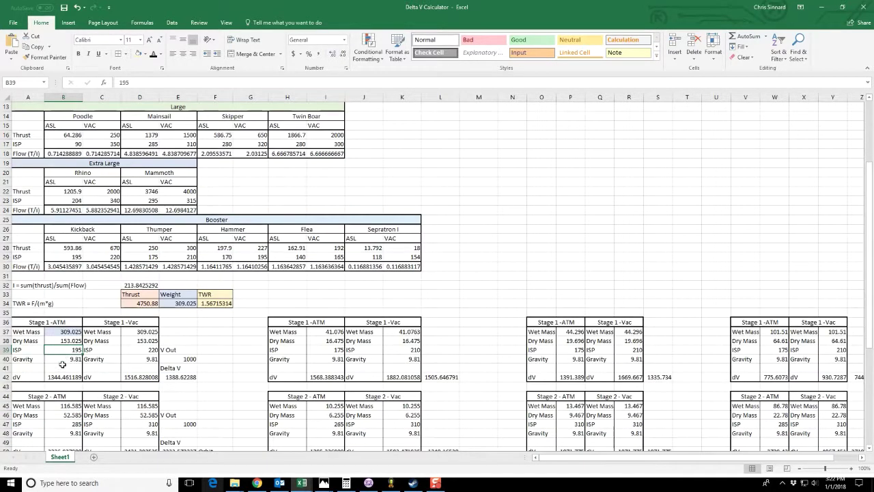
{"action": "left_click", "coordinate": [139, 350]}
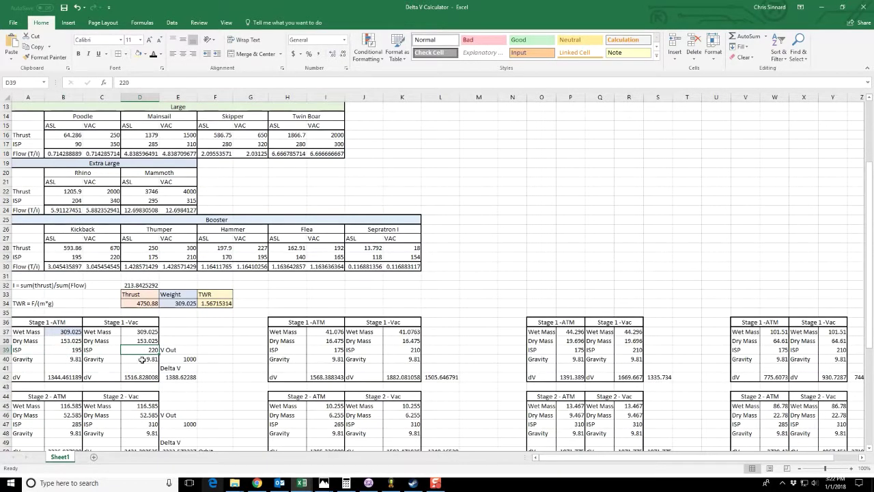
Review the first rocket's Stage 1 wet mass, dry mass and ISP inputs, and the dV formulas for atmosphere and vacuum
{"action": "left_click", "coordinate": [65, 332]}
{"action": "left_click", "coordinate": [65, 341]}
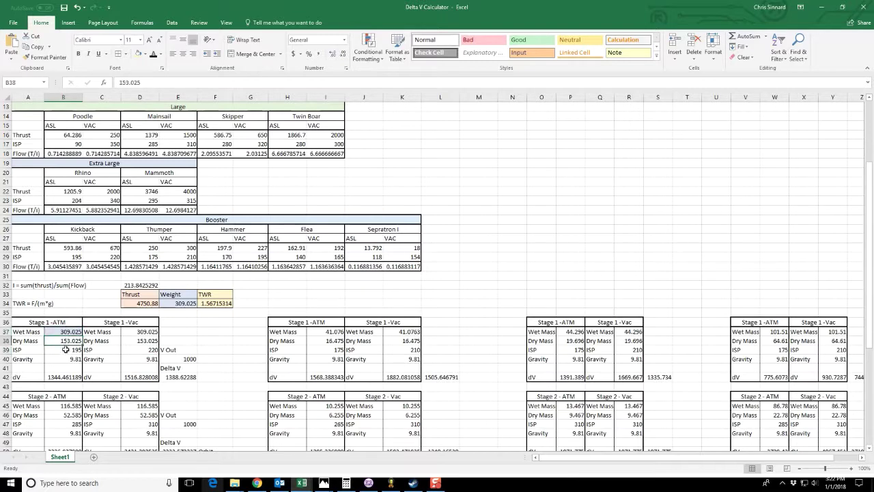
{"action": "left_click", "coordinate": [65, 349]}
{"action": "left_click", "coordinate": [141, 348]}
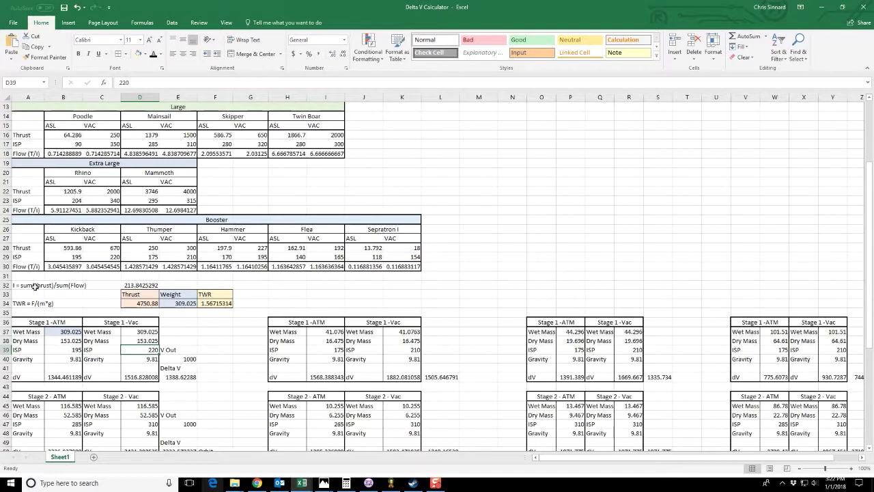
{"action": "left_click", "coordinate": [65, 377]}
{"action": "left_click", "coordinate": [140, 377]}
Switch to the Kerbal Space Program wiki cheat sheet in Chrome and find the Combined specific impulse section
{"action": "mouse_move", "coordinate": [234, 483]}
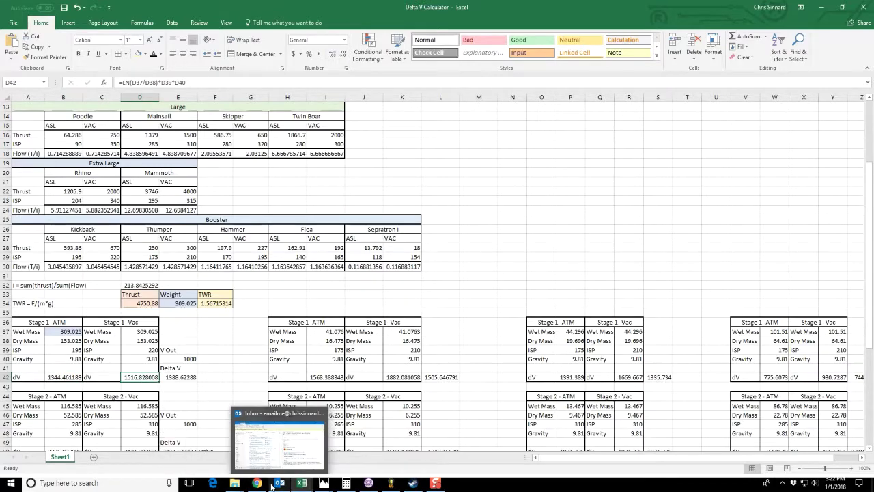
{"action": "left_click", "coordinate": [220, 441]}
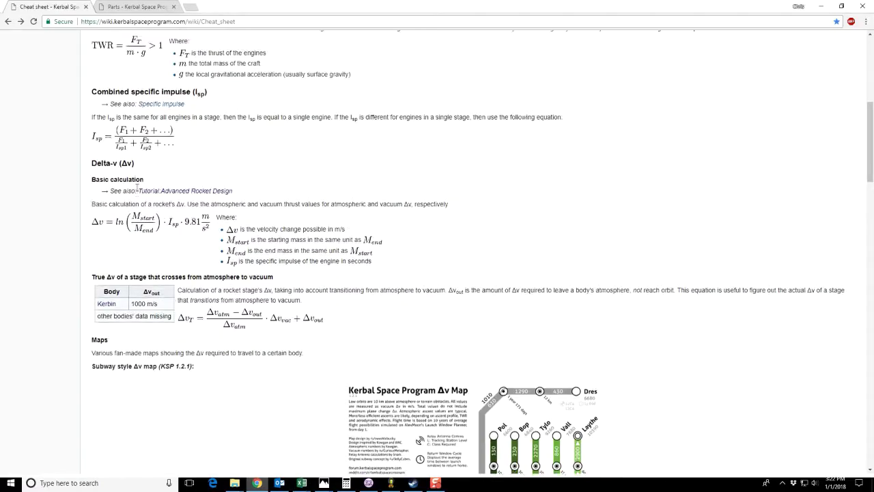
{"action": "scroll", "coordinate": [103, 199], "scroll_direction": "up", "scroll_amount": 2}
{"action": "left_click_drag", "start_coordinate": [92, 176], "coordinate": [188, 180]}
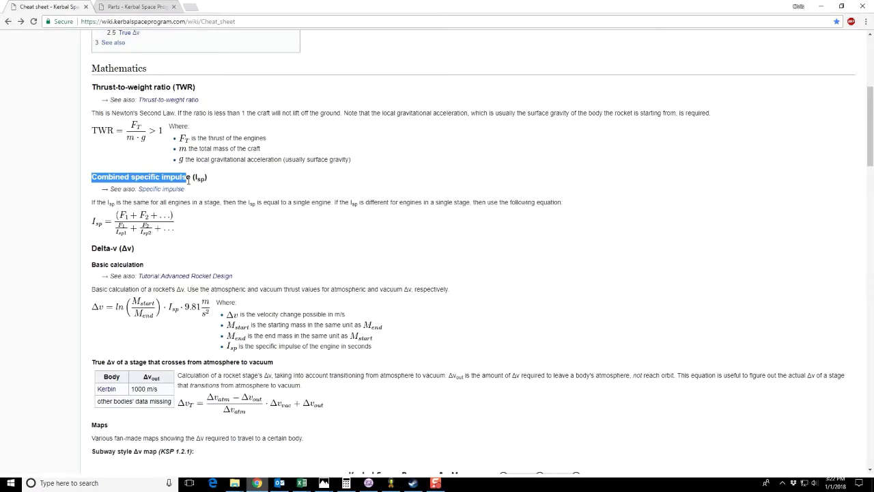
{"action": "left_click", "coordinate": [210, 240]}
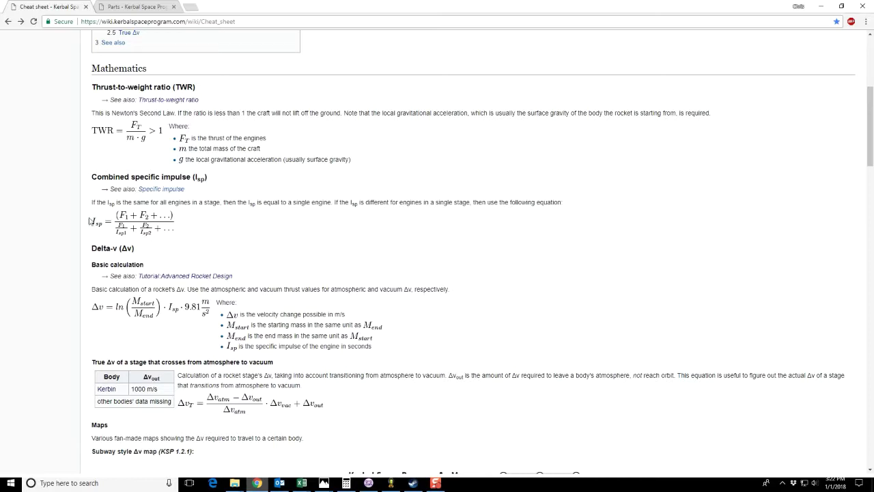
Read the combined Isp equation and the note on when engines in a stage share the same Isp or differ
{"action": "left_click_drag", "start_coordinate": [97, 223], "coordinate": [94, 221]}
{"action": "left_click_drag", "start_coordinate": [181, 231], "coordinate": [114, 229]}
{"action": "left_click", "coordinate": [108, 204]}
{"action": "scroll", "coordinate": [258, 250], "scroll_direction": "up", "scroll_amount": 1}
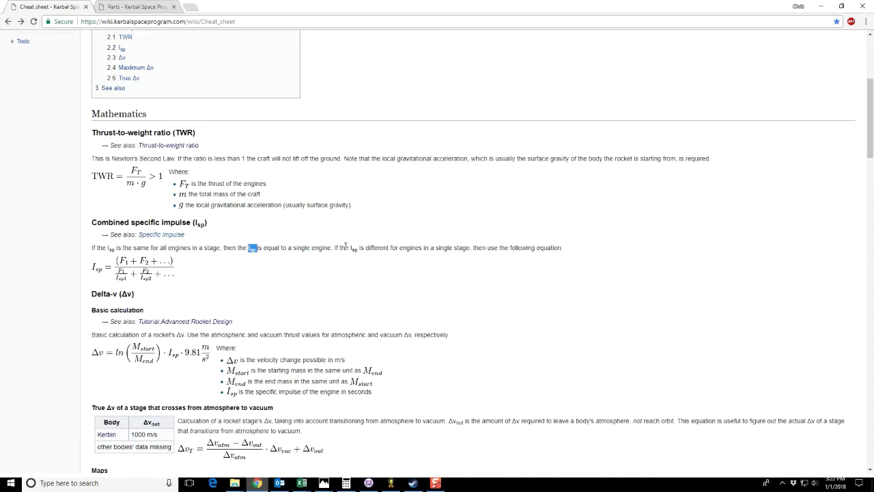
{"action": "left_click", "coordinate": [203, 277]}
{"action": "left_click_drag", "start_coordinate": [181, 280], "coordinate": [102, 257]}
{"action": "left_click", "coordinate": [113, 239]}
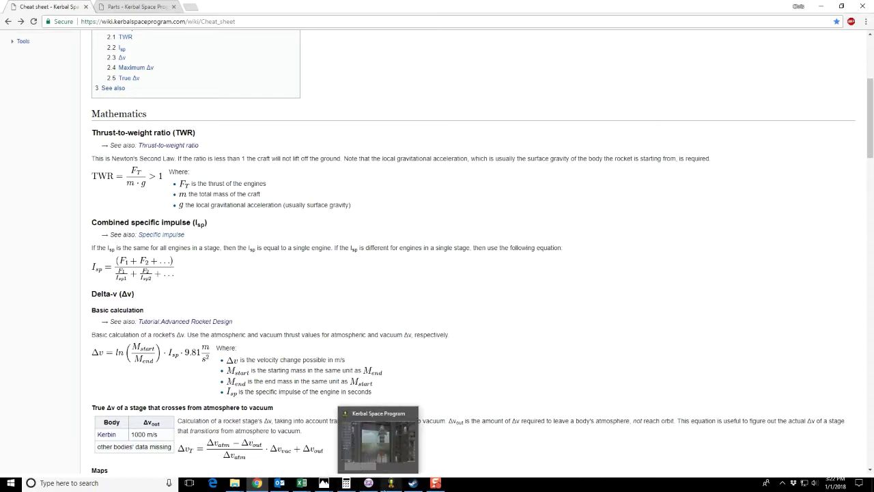
Return to the Delta V Calculator workbook in Excel and review the combined Isp line and the stage tables down to Total Delta V
{"action": "mouse_move", "coordinate": [341, 483]}
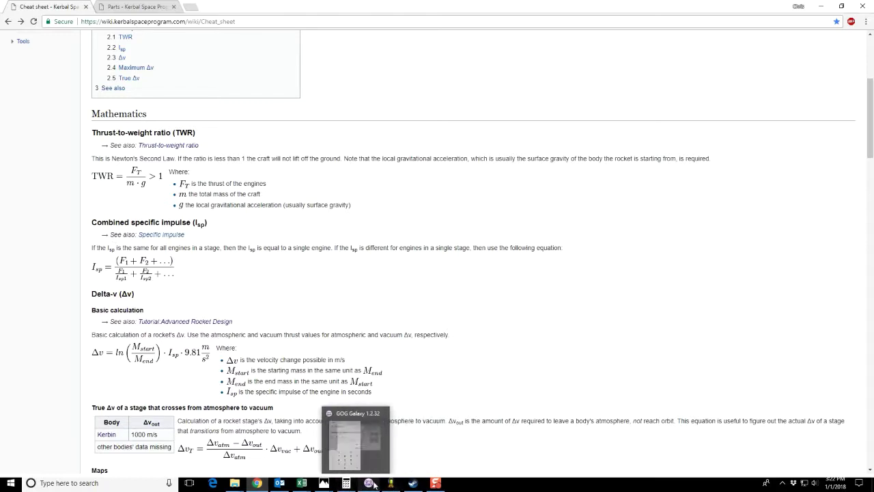
{"action": "mouse_move", "coordinate": [388, 485]}
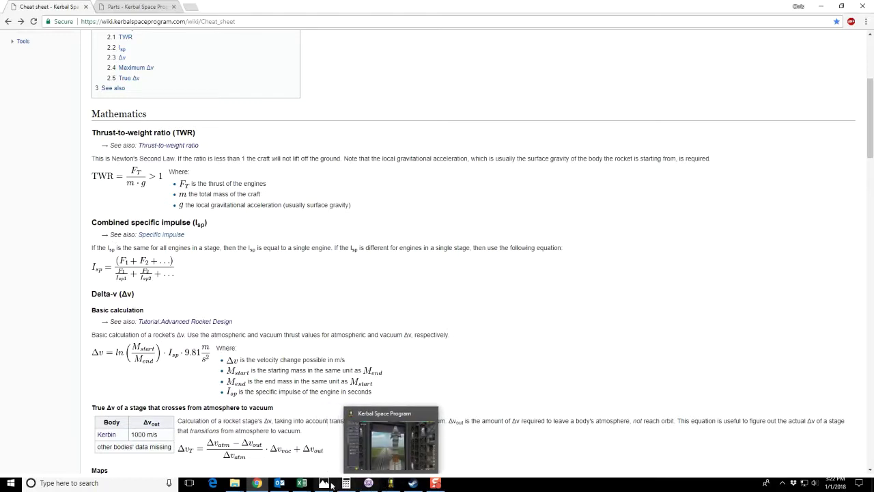
{"action": "mouse_move", "coordinate": [302, 483]}
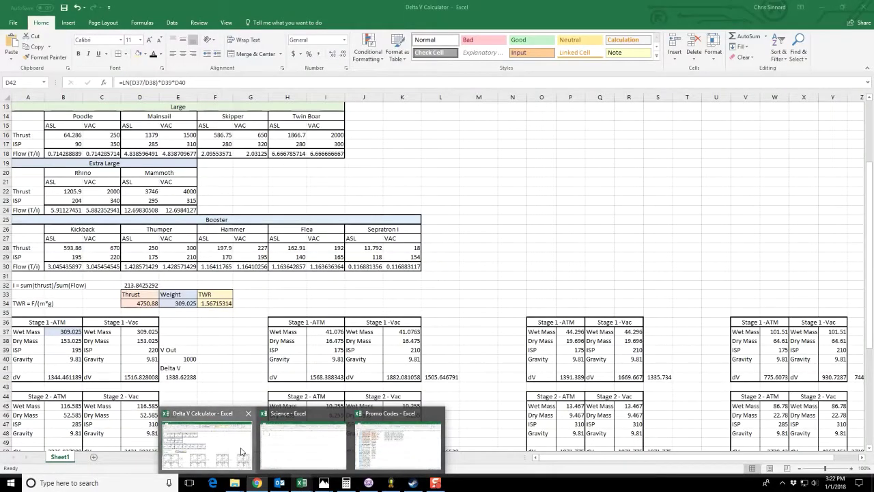
{"action": "left_click", "coordinate": [251, 462]}
{"action": "scroll", "coordinate": [205, 295], "scroll_direction": "down", "scroll_amount": 10}
{"action": "scroll", "coordinate": [205, 295], "scroll_direction": "up", "scroll_amount": 4}
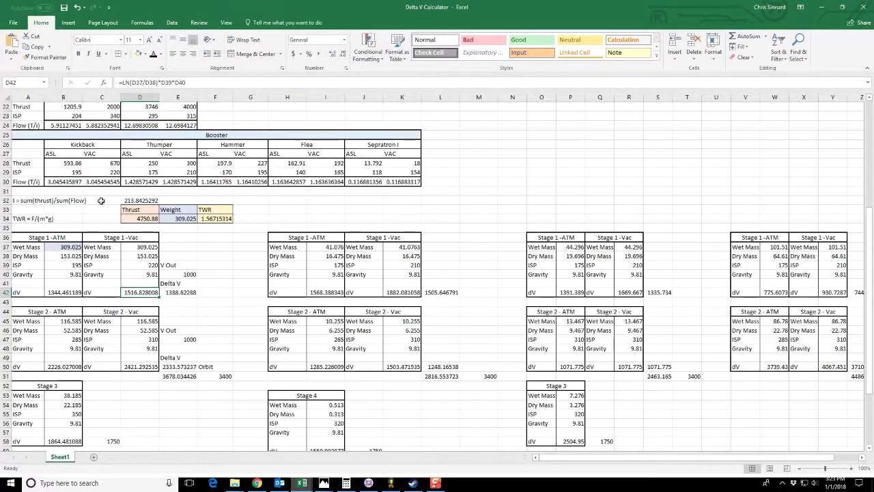
{"action": "left_click", "coordinate": [76, 200]}
{"action": "scroll", "coordinate": [116, 228], "scroll_direction": "down", "scroll_amount": 2}
{"action": "scroll", "coordinate": [148, 283], "scroll_direction": "down", "scroll_amount": 6}
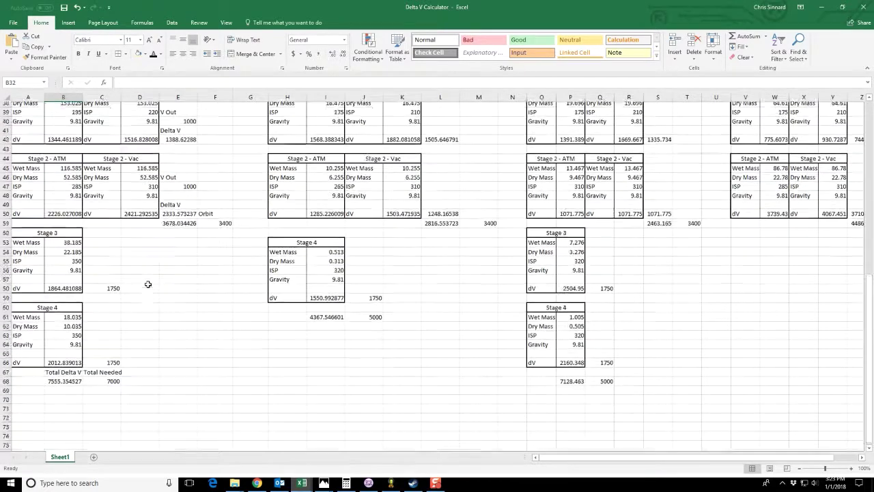
{"action": "scroll", "coordinate": [147, 283], "scroll_direction": "up", "scroll_amount": 8}
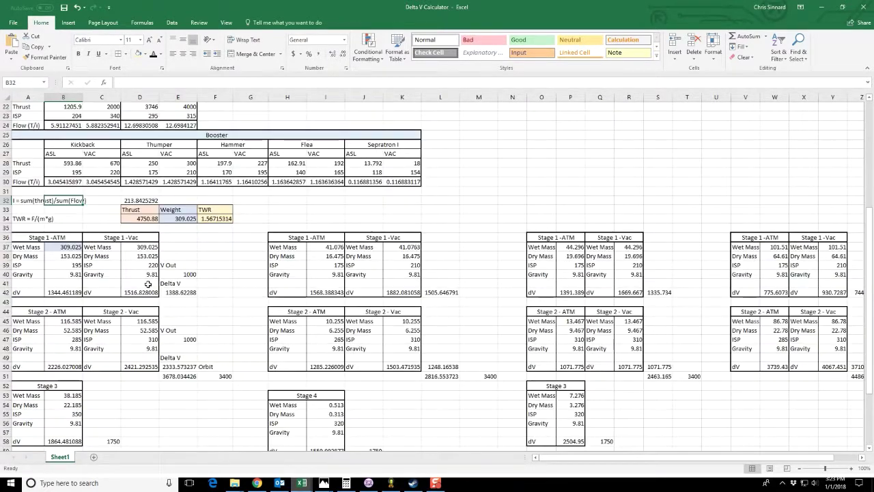
Review the first rocket's stage tables, from the Stage 1 atmosphere block down to Total Delta V and Total Needed
{"action": "scroll", "coordinate": [148, 283], "scroll_direction": "down", "scroll_amount": 2}
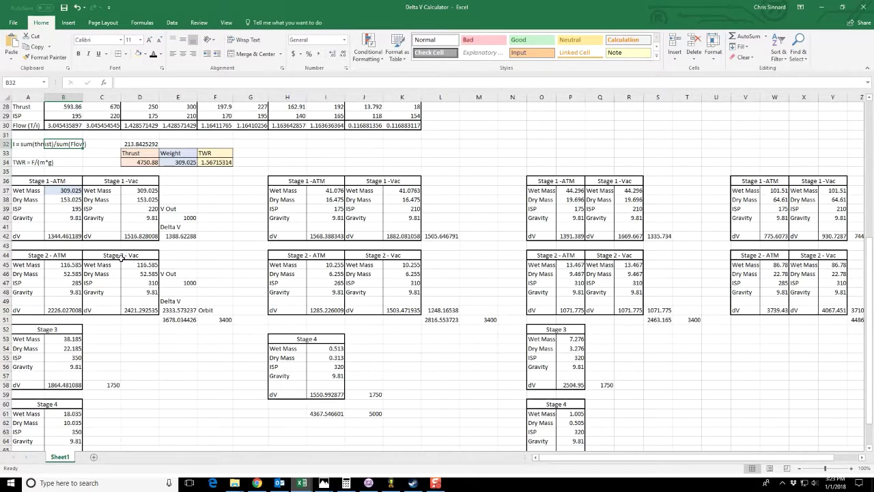
{"action": "scroll", "coordinate": [121, 257], "scroll_direction": "up", "scroll_amount": 2}
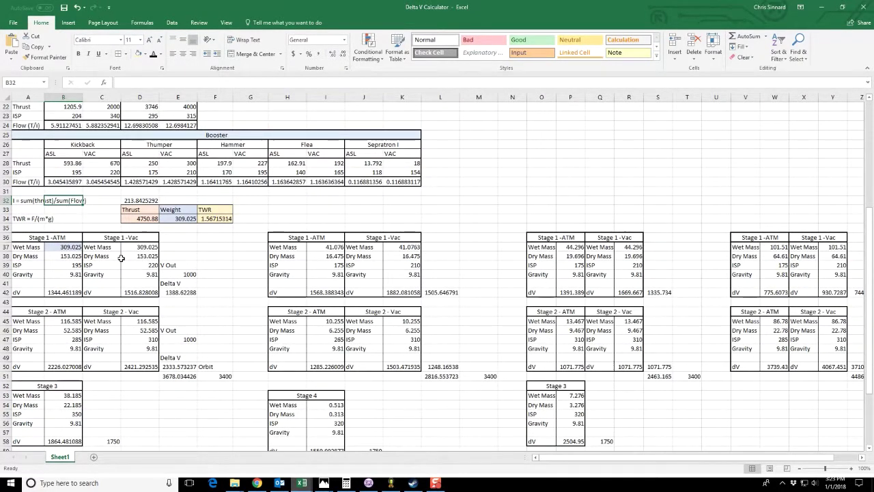
{"action": "scroll", "coordinate": [138, 275], "scroll_direction": "down", "scroll_amount": 1}
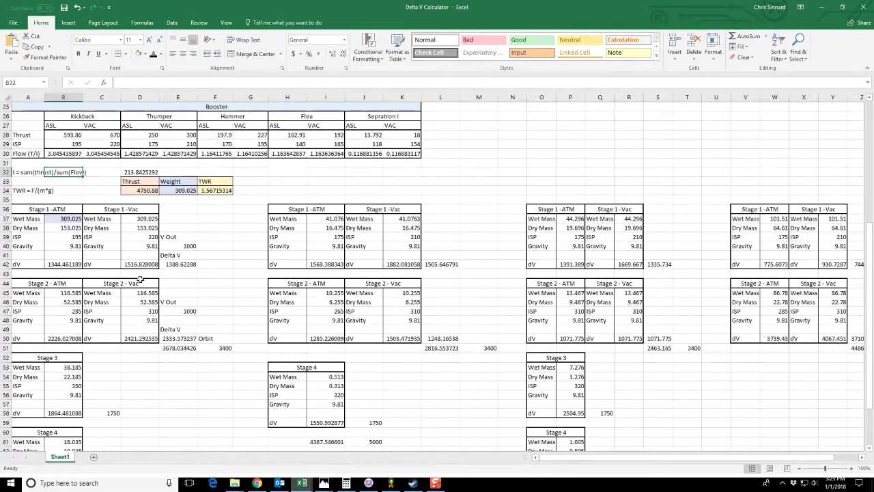
{"action": "left_click_drag", "start_coordinate": [52, 209], "coordinate": [61, 265]}
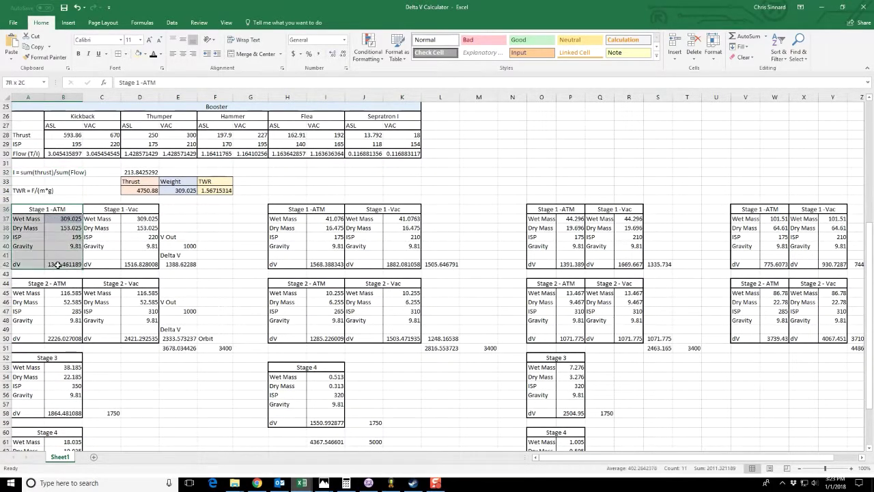
{"action": "scroll", "coordinate": [165, 288], "scroll_direction": "down", "scroll_amount": 3}
{"action": "left_click", "coordinate": [146, 300]}
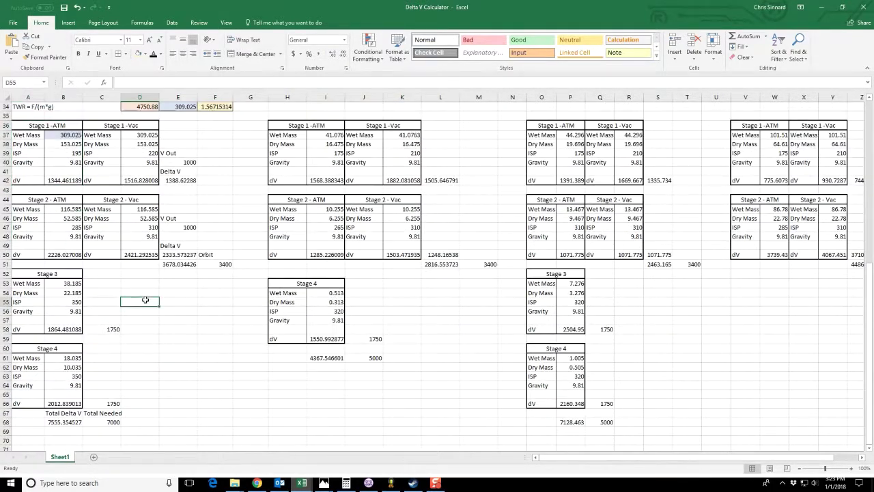
Switch to Kerbal Space Program and inspect the Mun 3 Man rocket from the capsule down to the solid boosters
{"action": "left_click", "coordinate": [392, 478]}
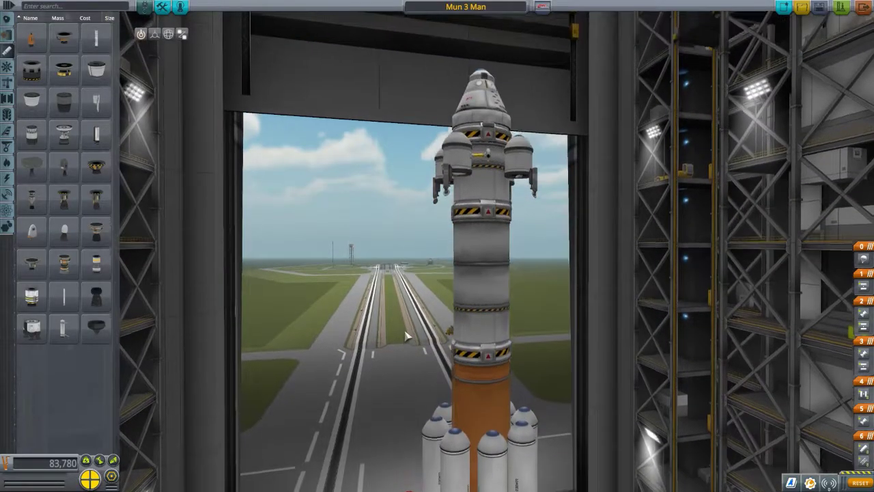
{"action": "scroll", "coordinate": [406, 335], "scroll_direction": "down", "scroll_amount": 5}
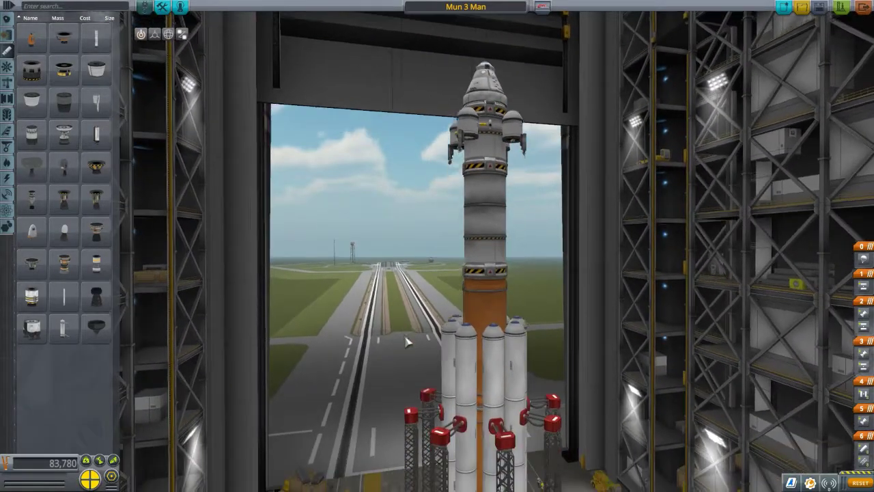
{"action": "scroll", "coordinate": [447, 242], "scroll_direction": "up", "scroll_amount": 3}
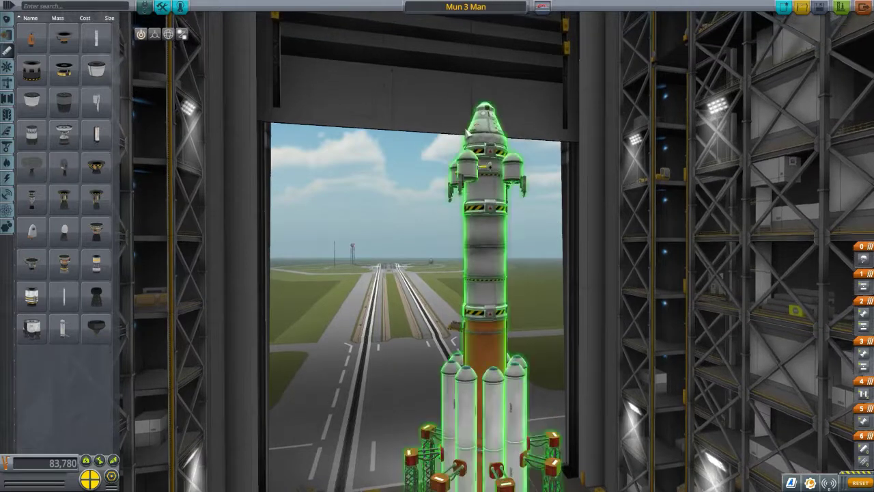
{"action": "scroll", "coordinate": [468, 132], "scroll_direction": "up", "scroll_amount": 1}
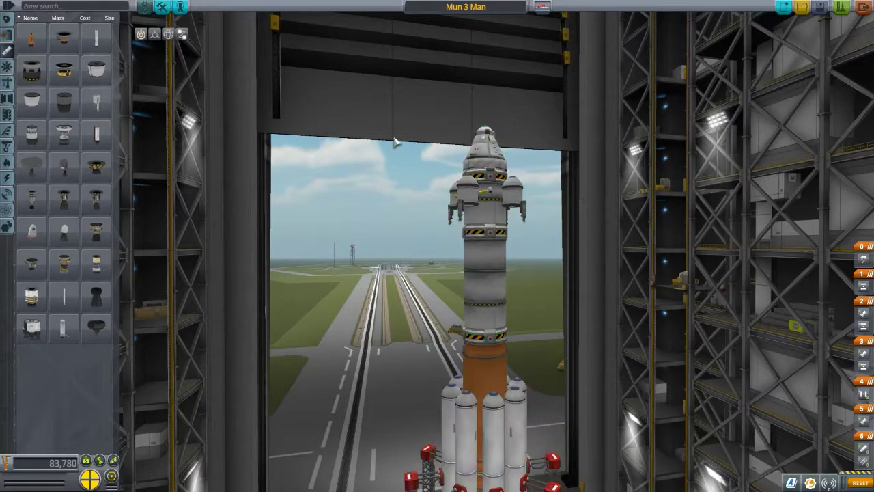
{"action": "left_click_drag", "start_coordinate": [417, 135], "coordinate": [435, 190]}
{"action": "scroll", "coordinate": [429, 188], "scroll_direction": "down", "scroll_amount": 2}
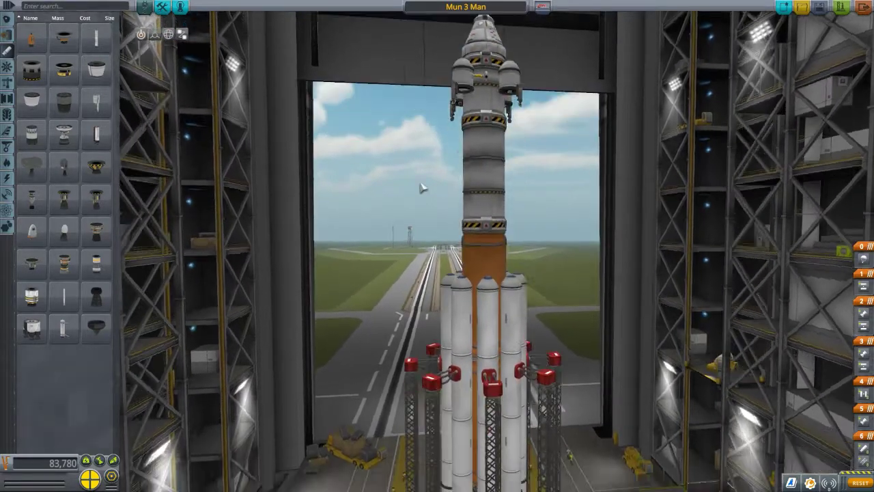
{"action": "scroll", "coordinate": [422, 188], "scroll_direction": "up", "scroll_amount": 2}
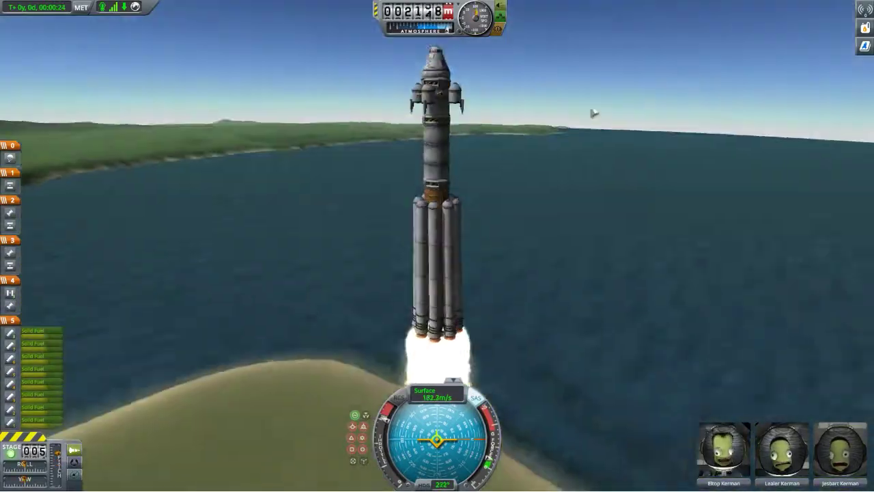
Add a stage during ascent to split stage 4's decoupler from its engine, and fire the stages to drop the solid boosters and ignite the core
{"action": "left_click", "coordinate": [26, 311]}
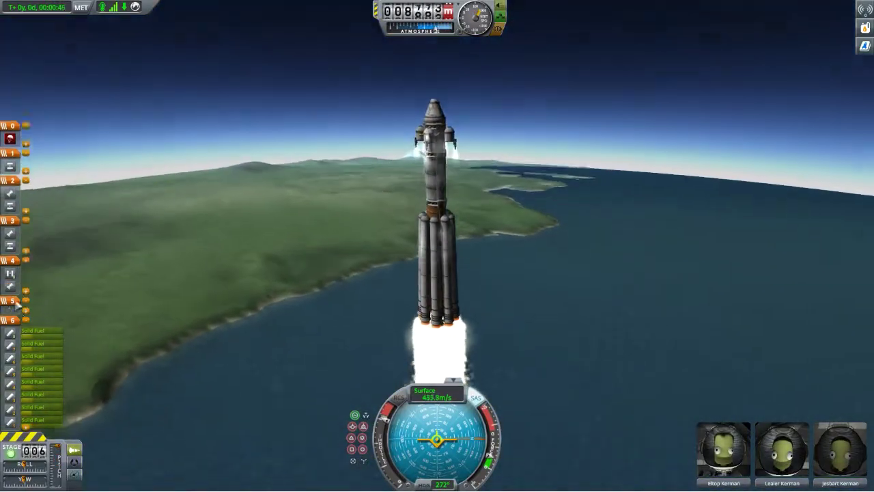
{"action": "left_click_drag", "start_coordinate": [10, 286], "coordinate": [11, 308]}
{"action": "key", "text": "space"}
{"action": "key", "text": "space"}
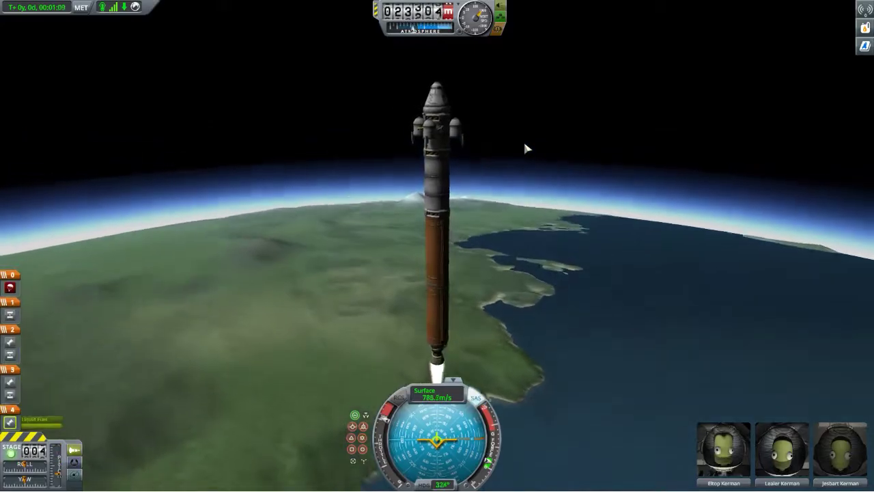
Open the orbital map with the navball shown and cut the throttle at a Kerbin apoapsis of about 75.6 km, following the coast upward
{"action": "key", "text": "m"}
{"action": "key", "text": "KP_Decimal"}
{"action": "left_click_drag", "start_coordinate": [439, 244], "coordinate": [250, 236]}
{"action": "key", "text": "x"}
{"action": "scroll", "coordinate": [581, 241], "scroll_direction": "up", "scroll_amount": 8}
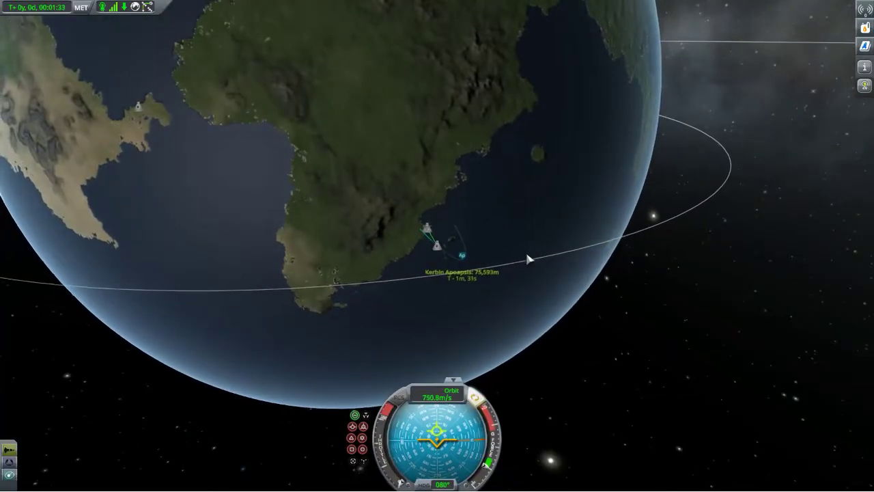
{"action": "scroll", "coordinate": [528, 254], "scroll_direction": "up", "scroll_amount": 3}
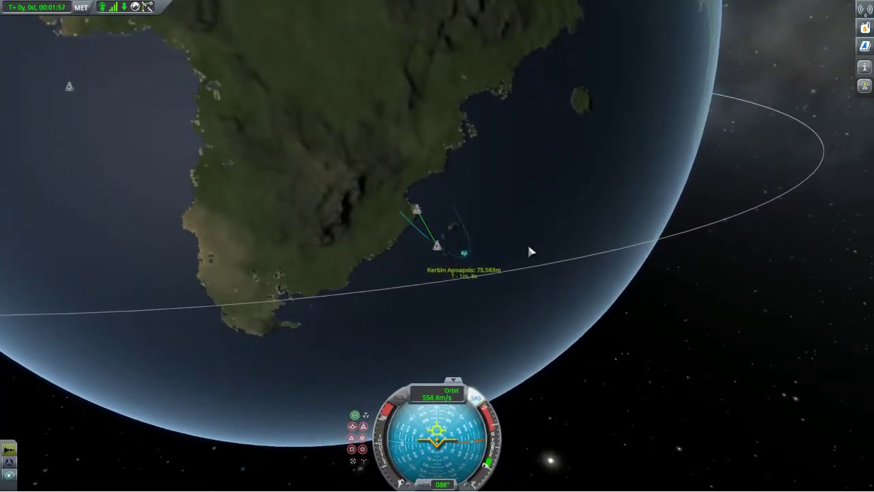
{"action": "scroll", "coordinate": [529, 252], "scroll_direction": "up", "scroll_amount": 3}
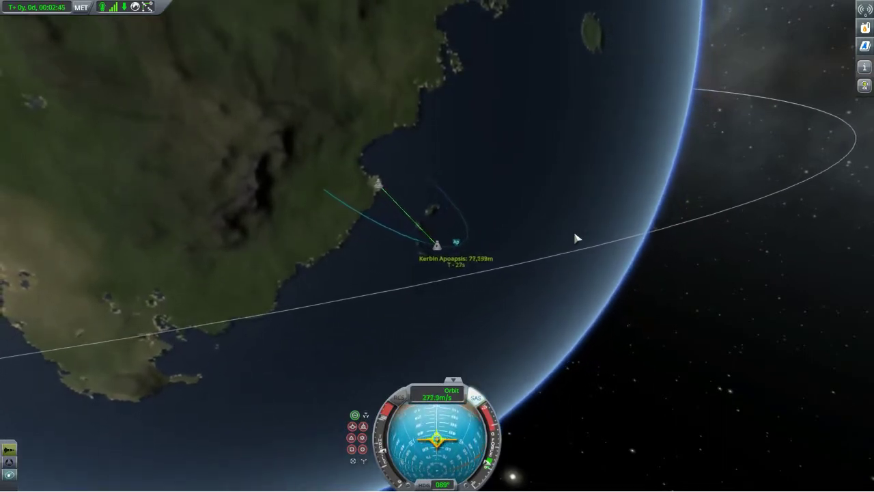
{"action": "left_click_drag", "start_coordinate": [574, 234], "coordinate": [604, 237]}
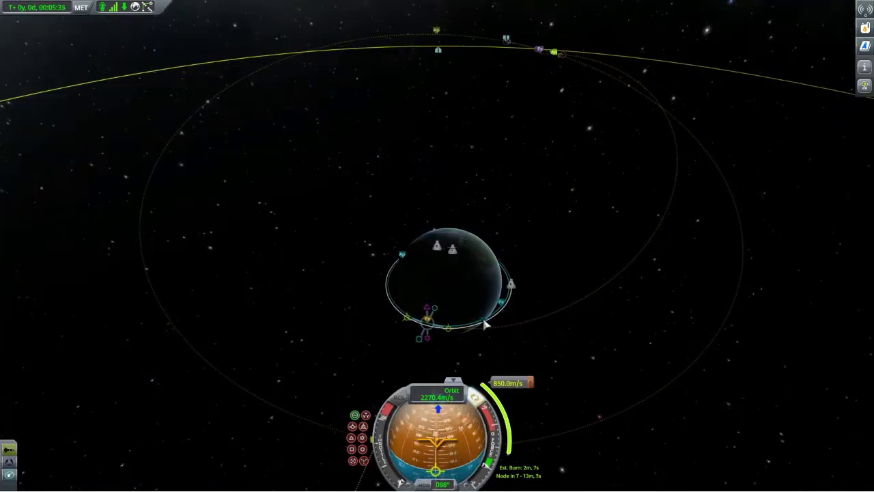
Warp to the 850.0 m/s maneuver node and perform the Mun transfer burn, cutting the throttle at about 4 m/s remaining
{"action": "left_click", "coordinate": [486, 321]}
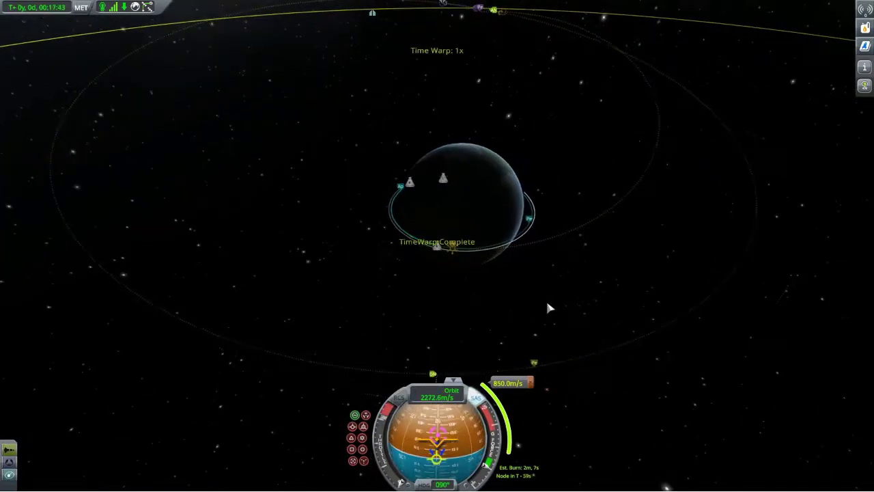
{"action": "scroll", "coordinate": [547, 304], "scroll_direction": "down", "scroll_amount": 4}
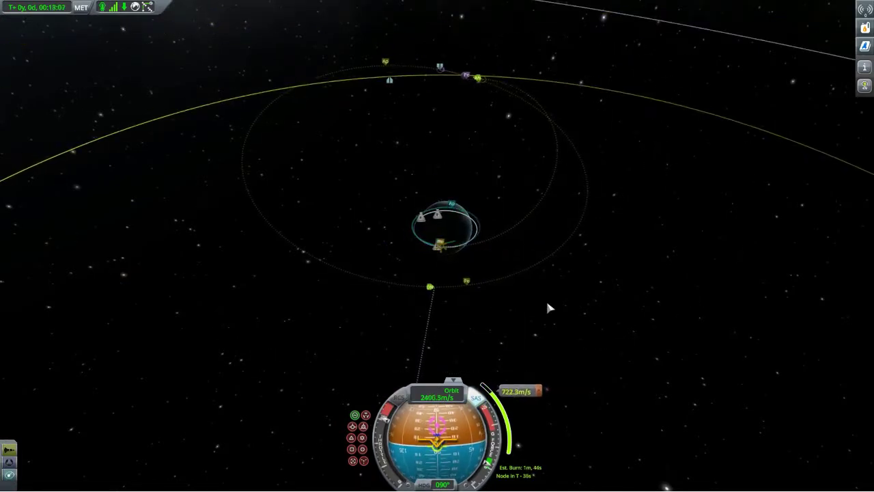
{"action": "scroll", "coordinate": [549, 307], "scroll_direction": "down", "scroll_amount": 2}
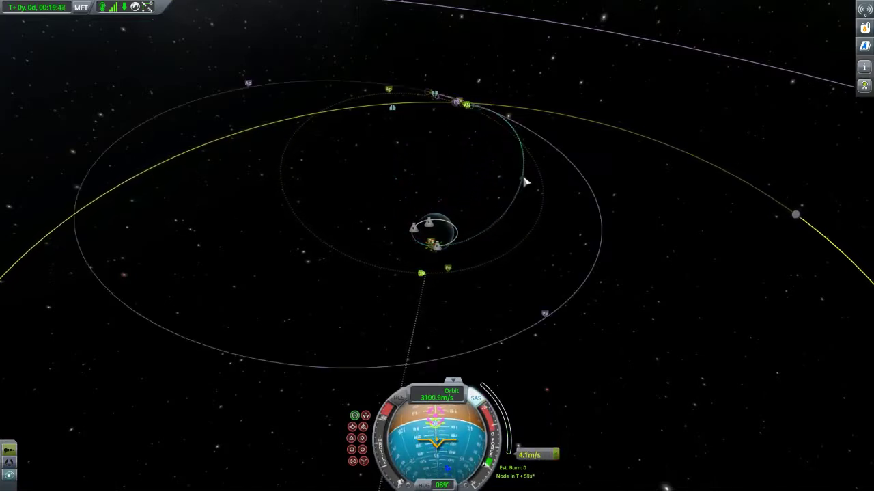
{"action": "key", "text": "x"}
{"action": "key", "text": "slash"}
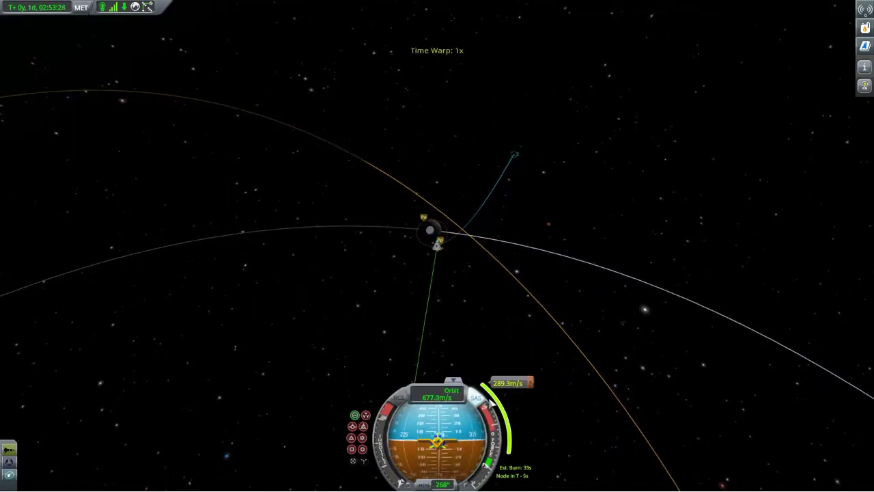
Burn to capture into Mun orbit and cut the throttle with the Mun periapsis at about 13 km and apoapsis at about 146 km
{"action": "scroll", "coordinate": [390, 183], "scroll_direction": "up", "scroll_amount": 4}
{"action": "left_click", "coordinate": [466, 231]}
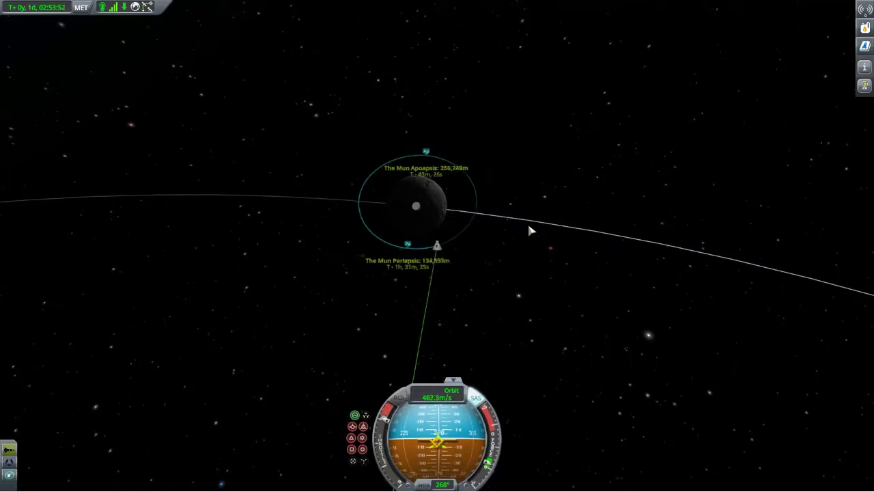
{"action": "key", "text": "x"}
{"action": "key", "text": "w"}
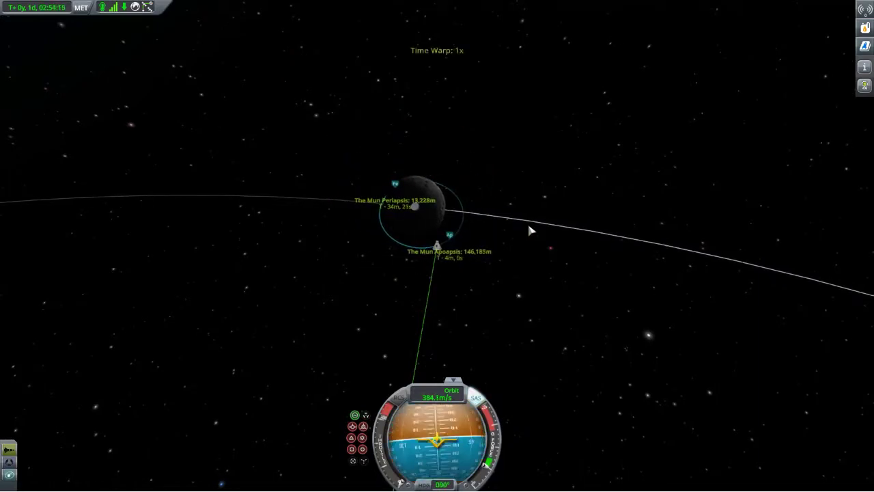